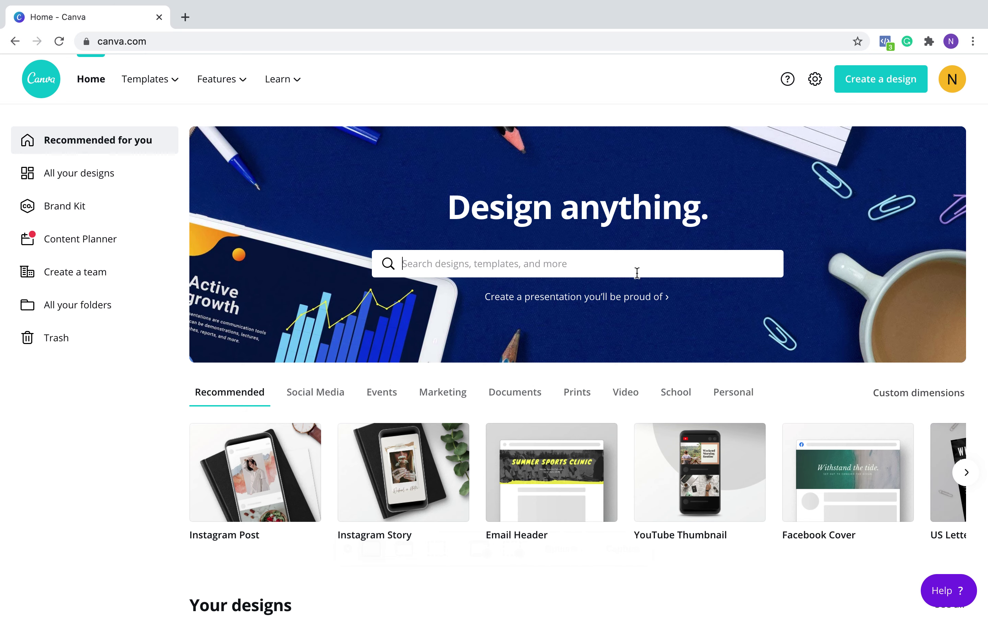
- Create a new blank Instagram Post design from the suggested design types
scroll(759, 455, "right", 10)
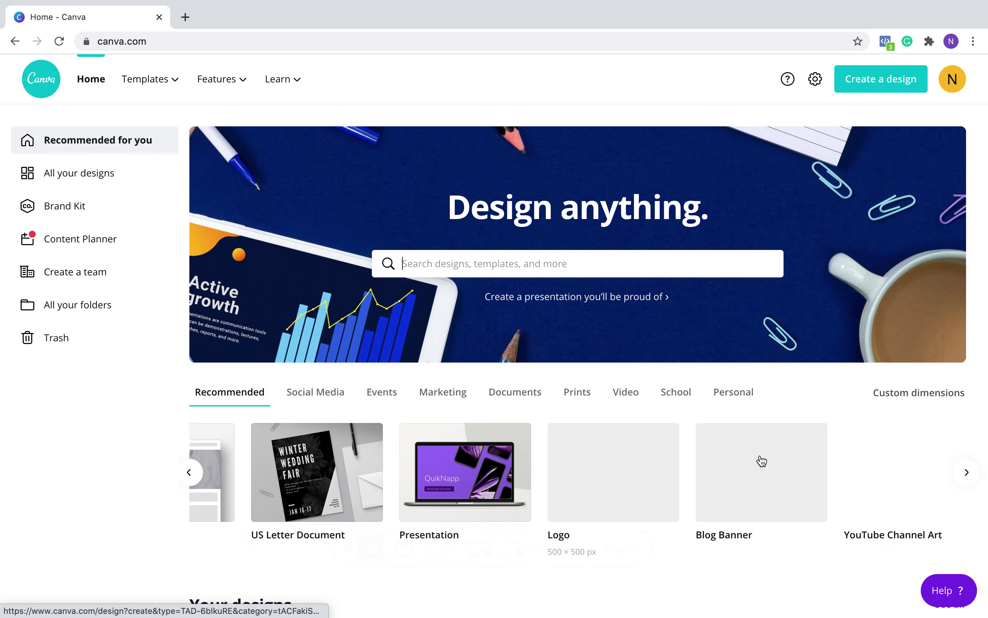
scroll(761, 461, "right", 15)
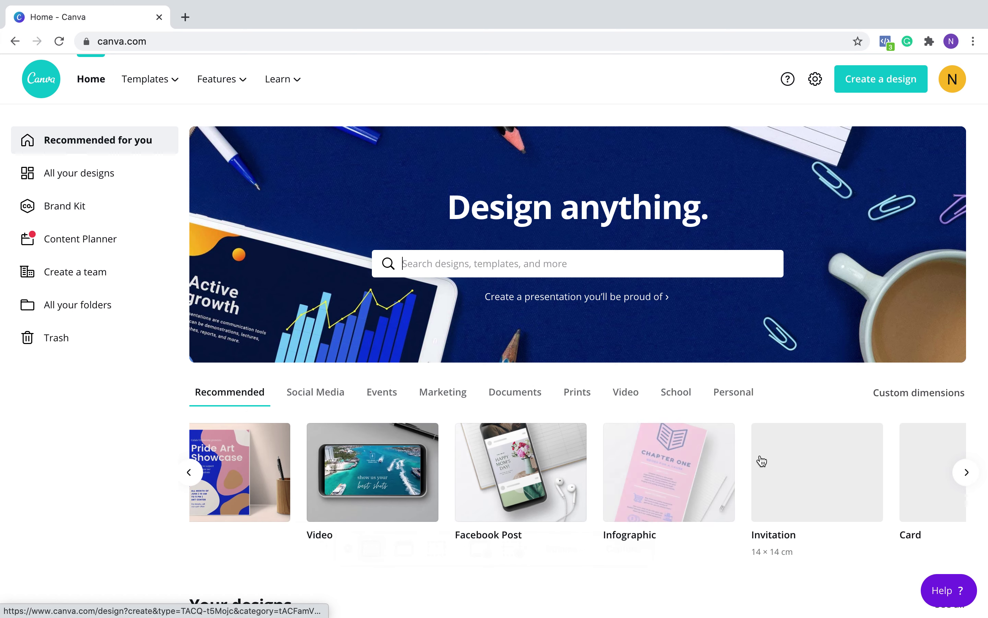
scroll(762, 461, "left", 20)
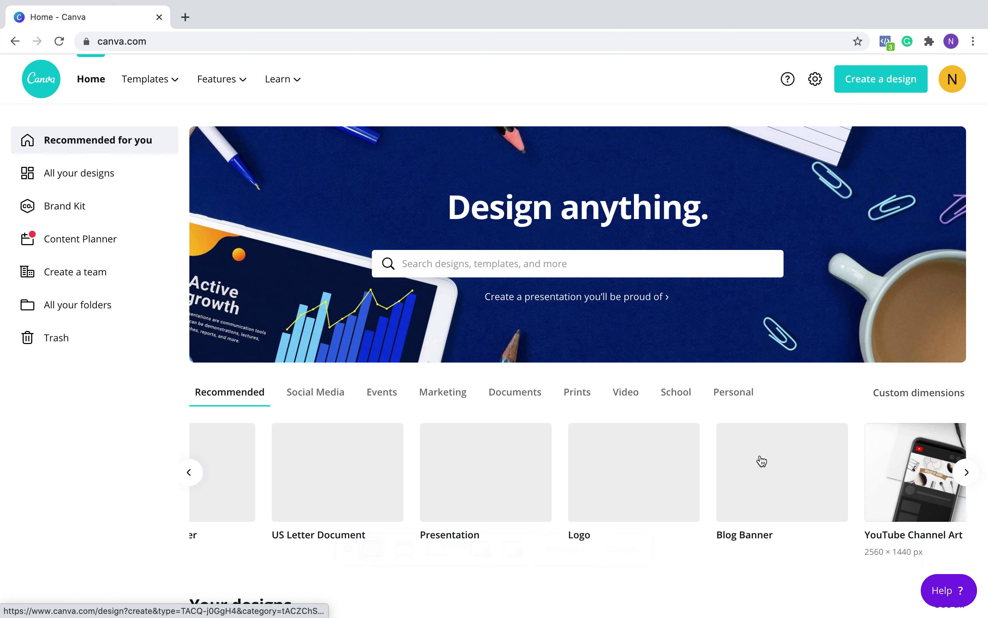
left_click(906, 84)
scroll(763, 261, "down", 2)
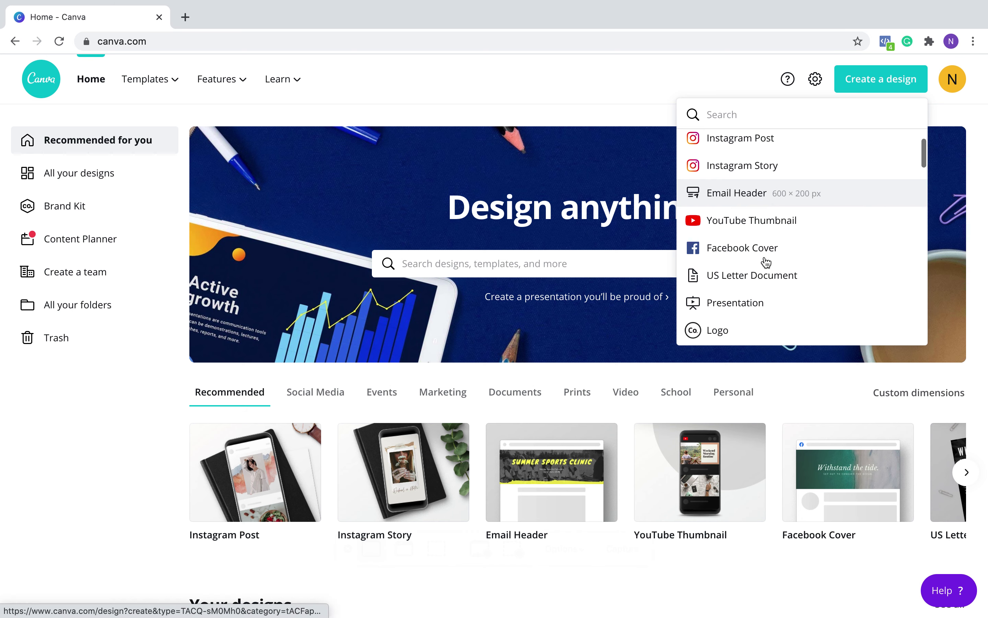
scroll(765, 260, "down", 1)
scroll(765, 260, "up", 3)
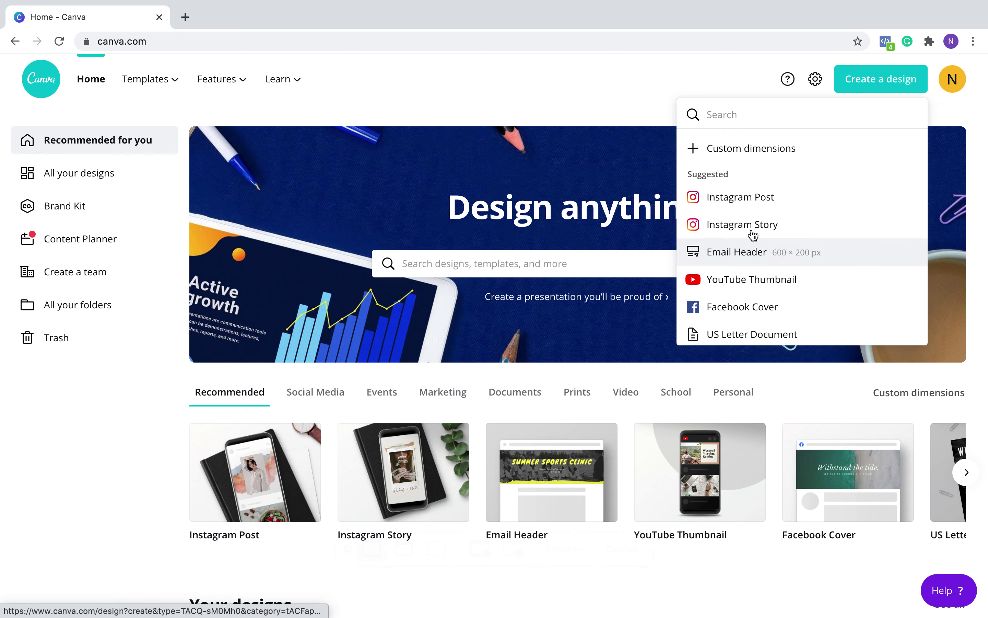
left_click(742, 200)
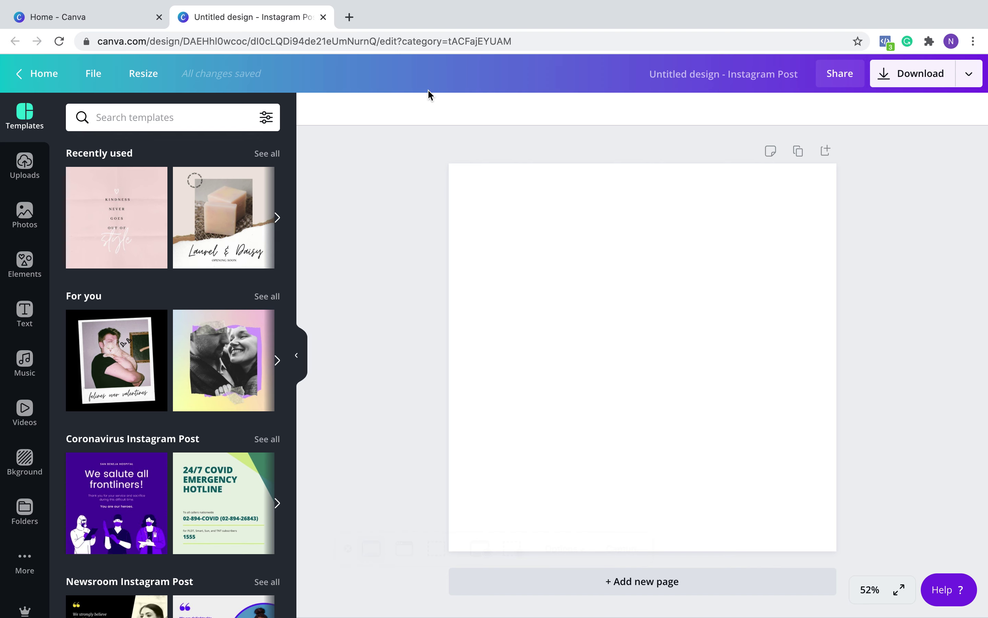
- Open fearlesscollection.com in a new browser tab and examine the photo collage banner on its home page
left_click(350, 17)
type("fearlesscollection.com")
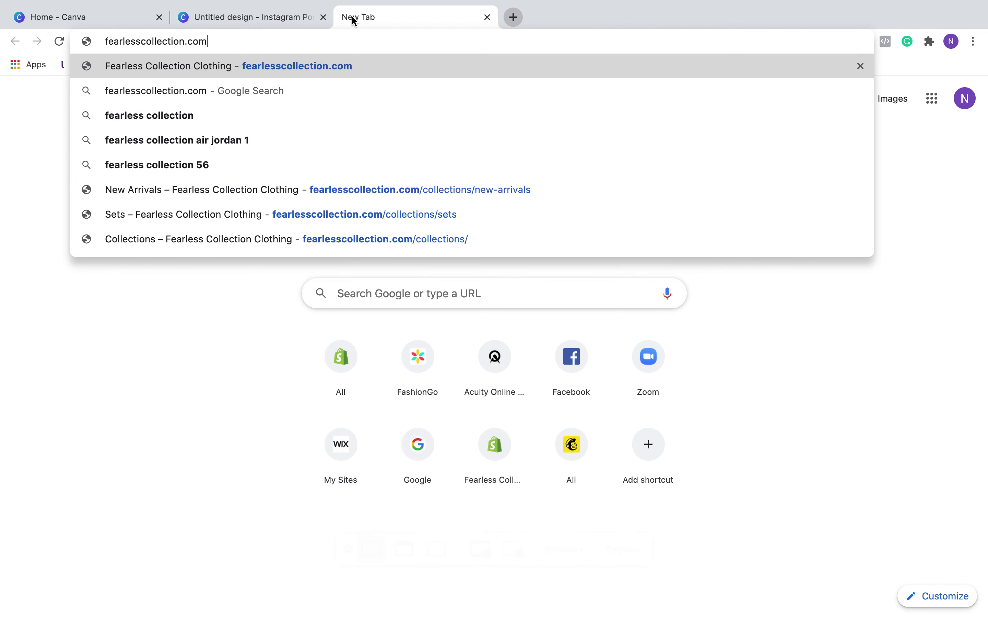
key("Return")
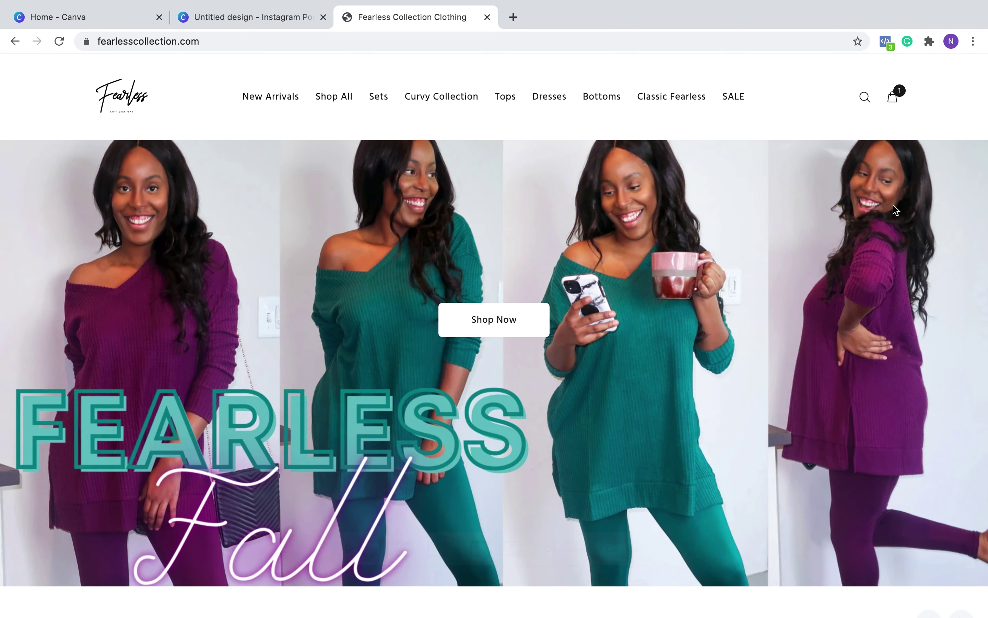
scroll(880, 299, "down", 1)
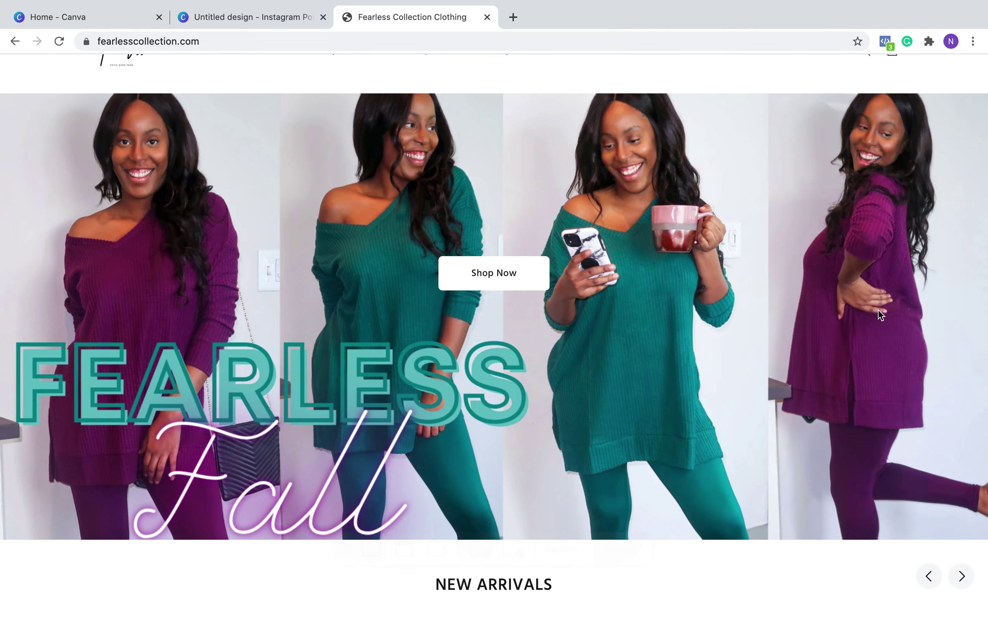
scroll(783, 302, "up", 1)
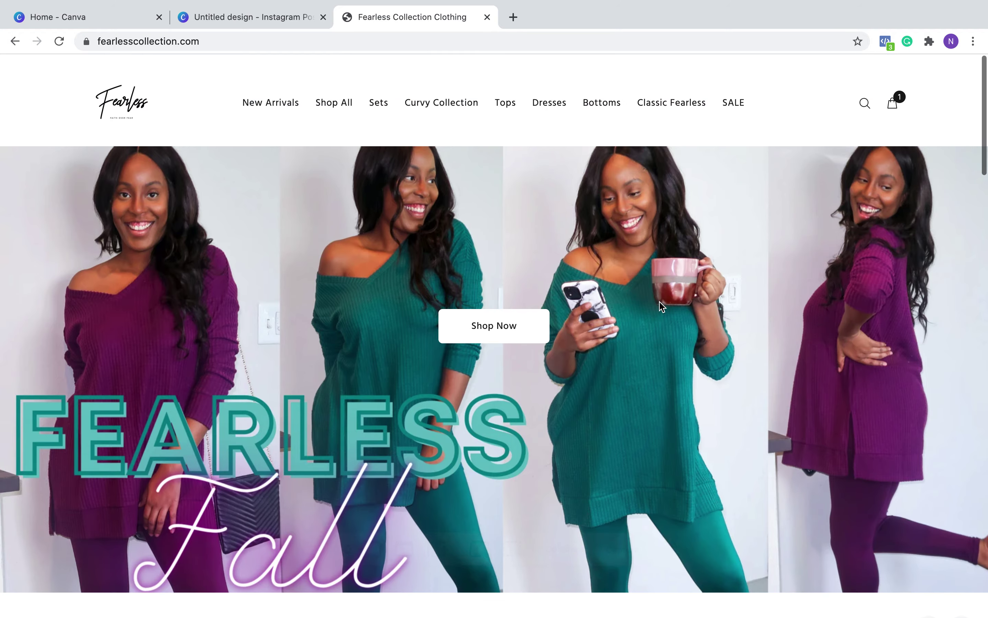
scroll(715, 301, "down", 6)
scroll(659, 301, "up", 2)
scroll(659, 303, "up", 3)
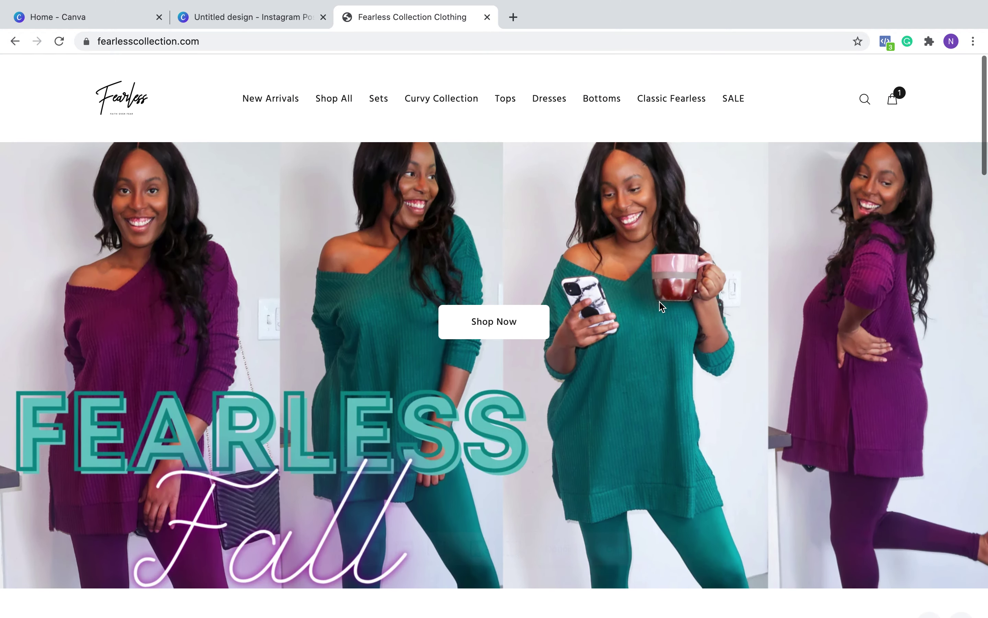
scroll(660, 303, "down", 1)
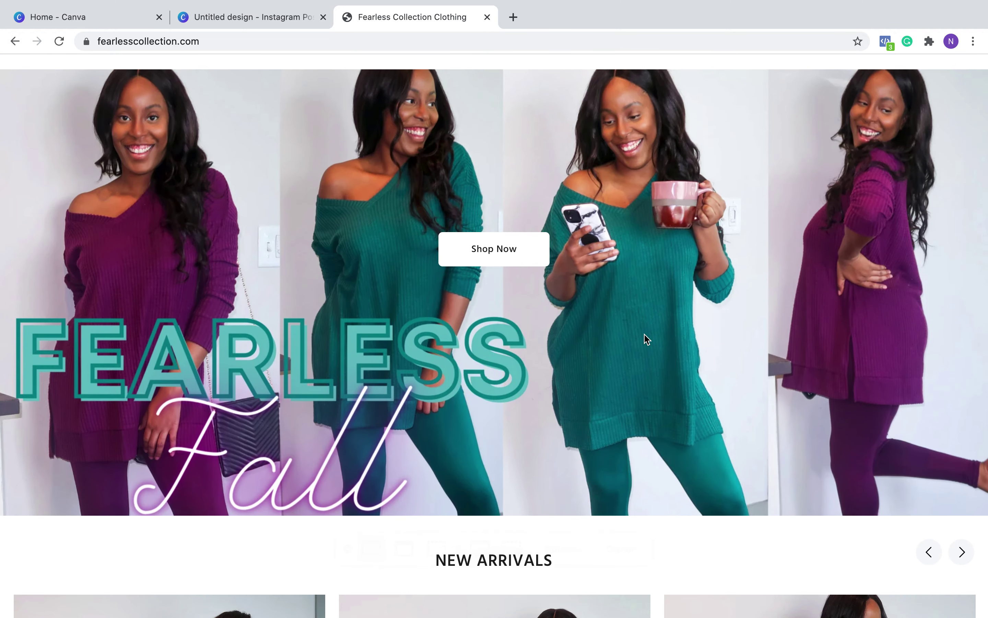
scroll(647, 339, "up", 2)
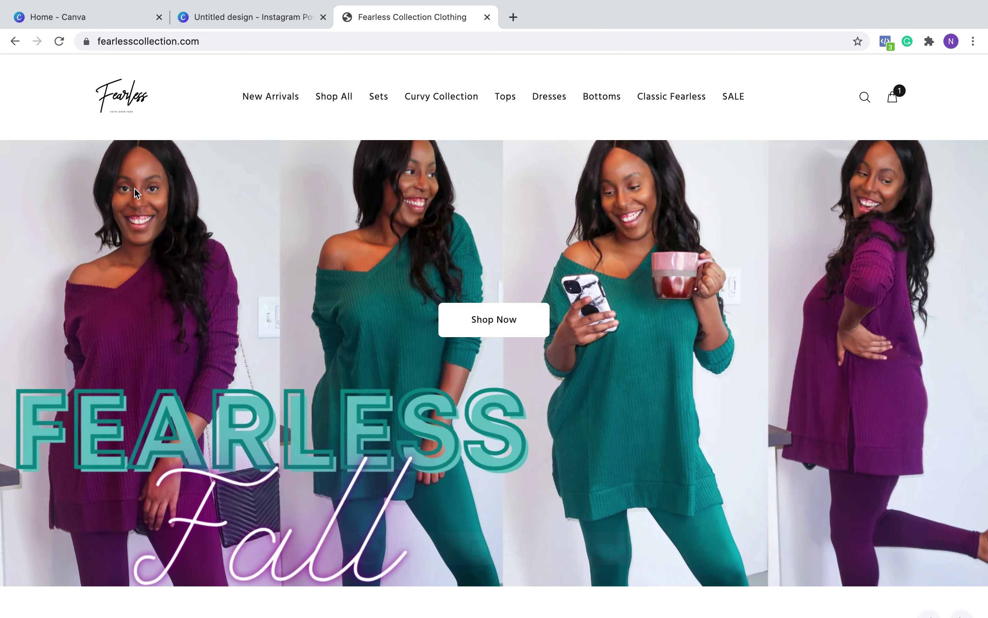
- Return to the Instagram Post design and add the uploaded photo of the black Fearless shirt with handbag, aligned to the page's left edge
left_click(251, 18)
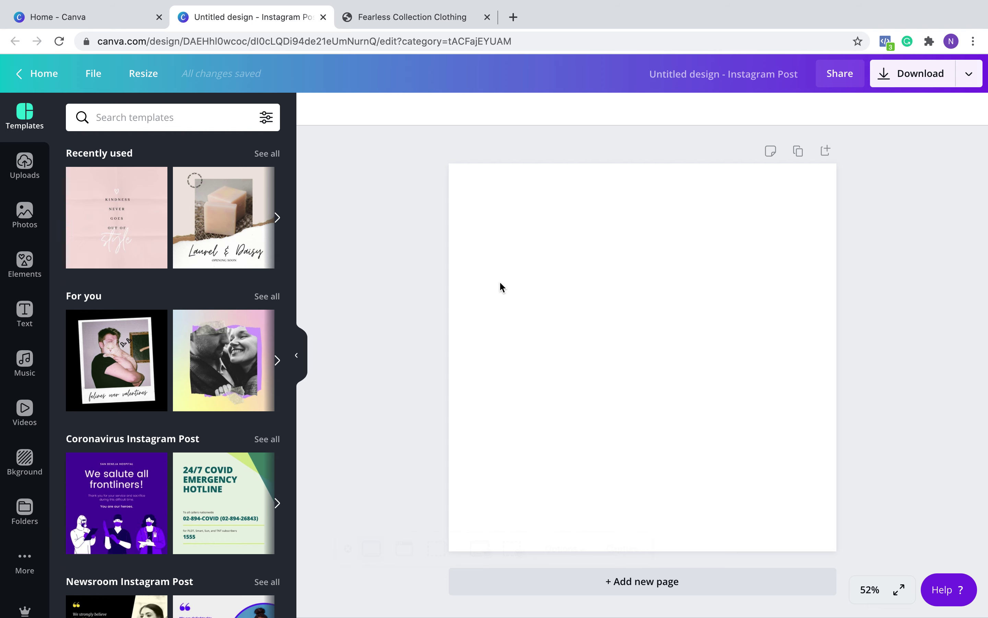
left_click(12, 147)
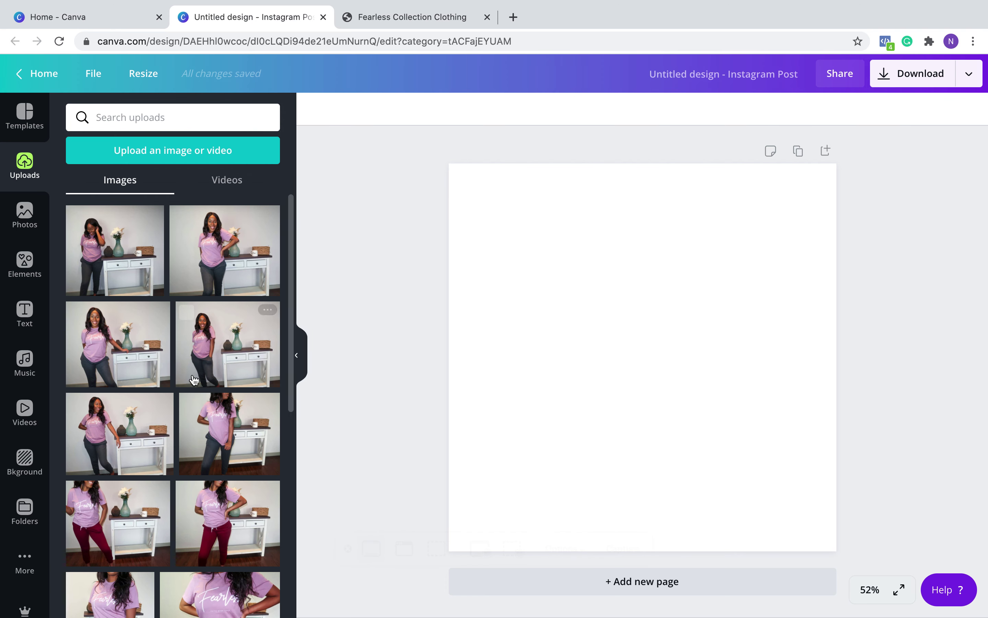
scroll(193, 380, "down", 8)
scroll(193, 380, "down", 4)
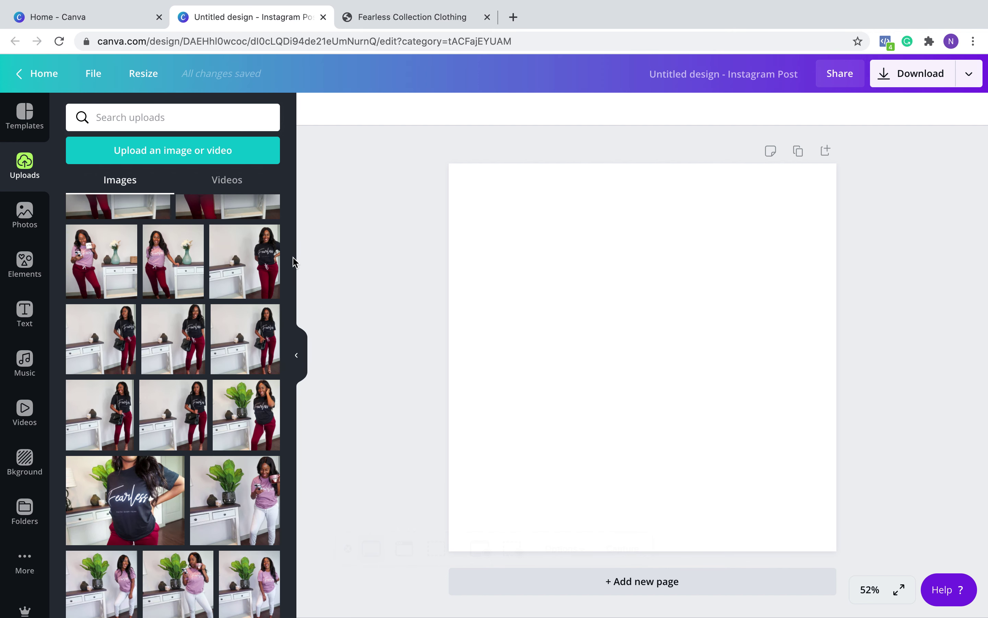
left_click(97, 404)
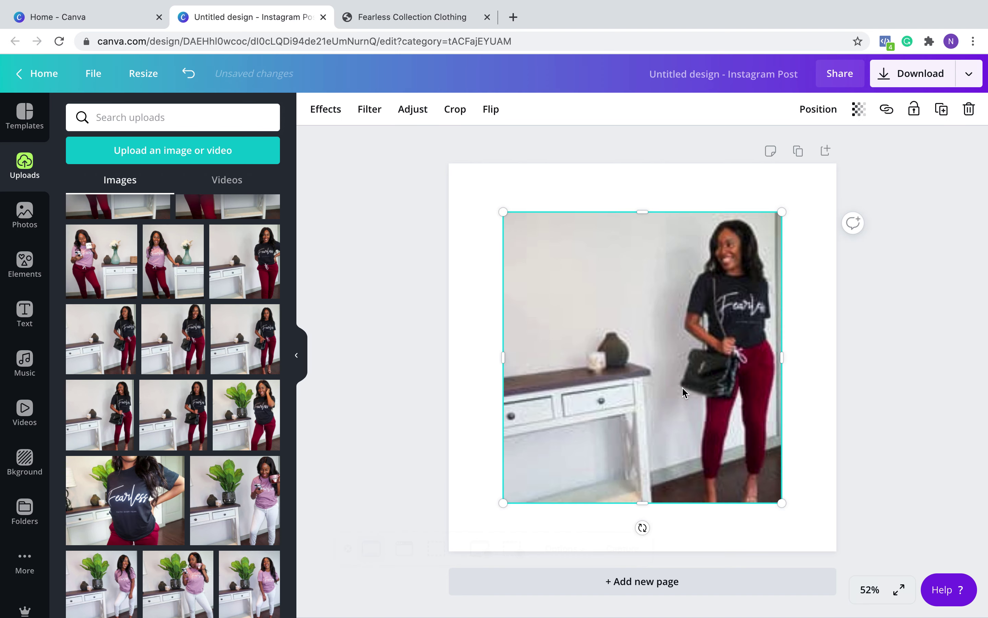
left_click_drag(690, 382, 636, 352)
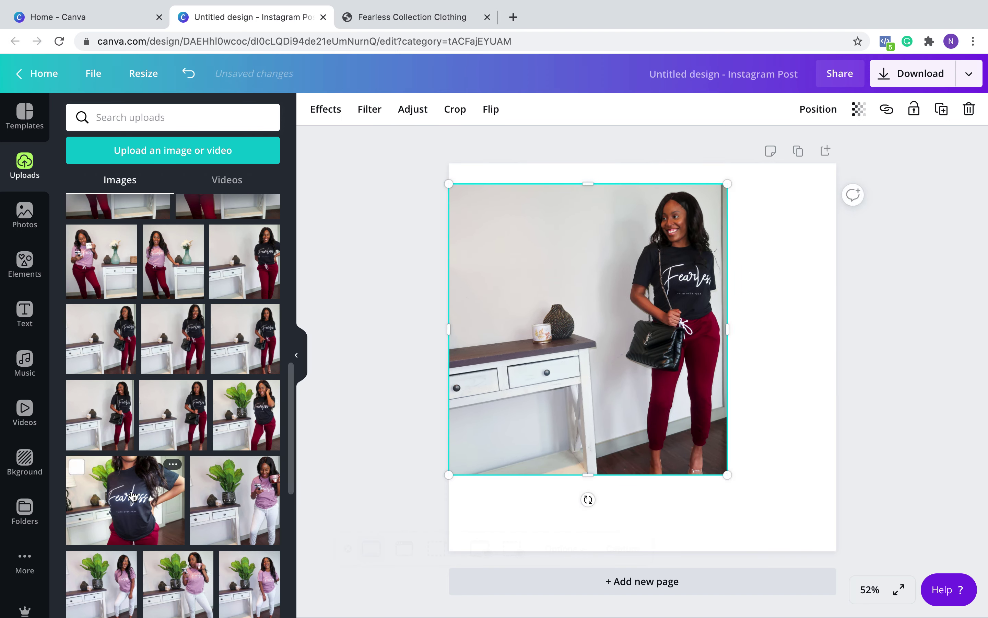
scroll(152, 482, "down", 5)
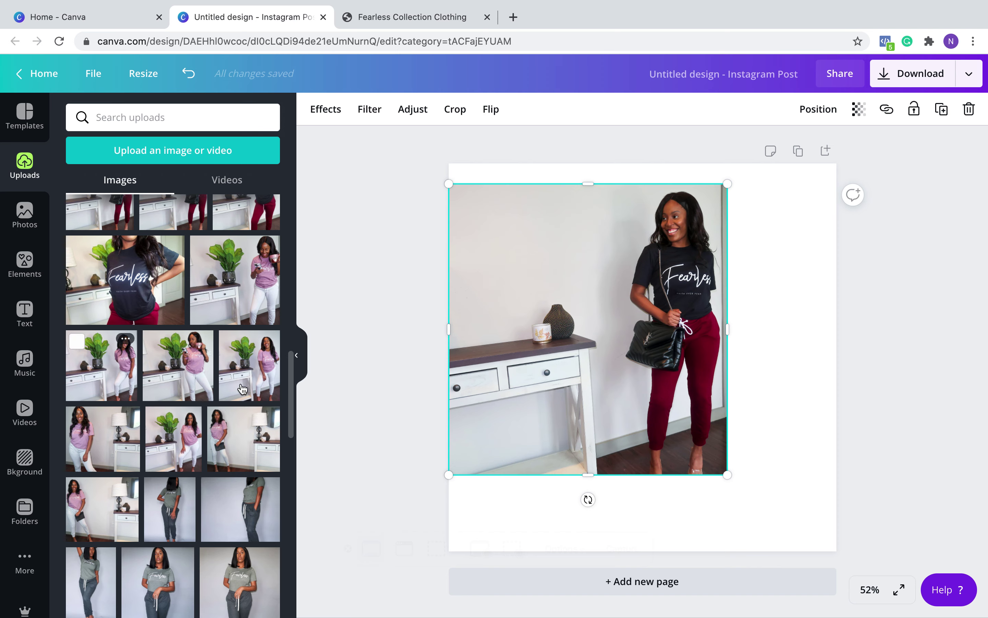
left_click(248, 360)
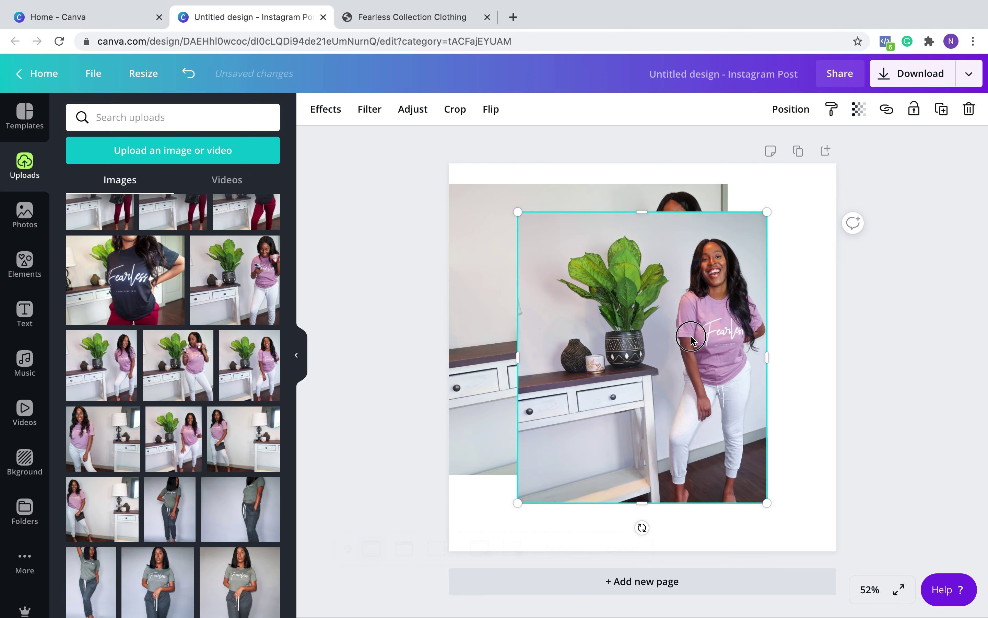
left_click_drag(692, 337, 772, 327)
left_click_drag(540, 320, 468, 299)
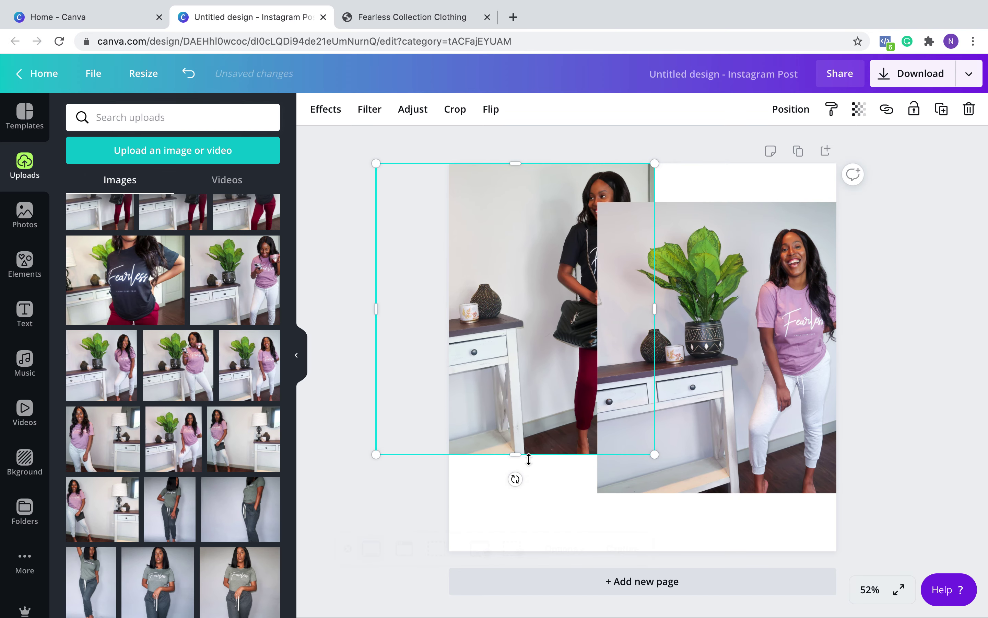
left_click_drag(383, 302, 455, 316)
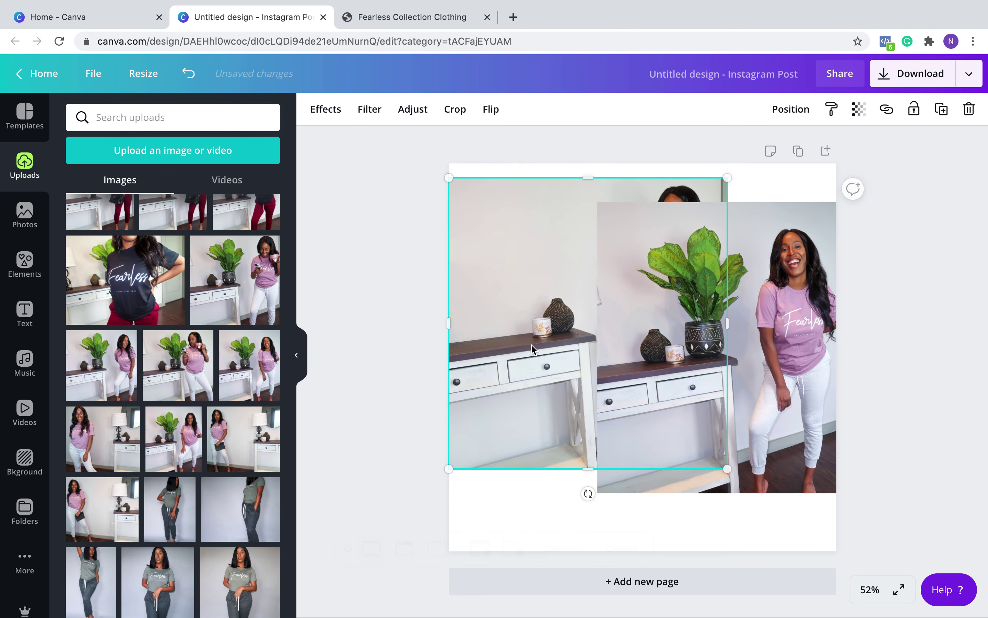
left_click(798, 275)
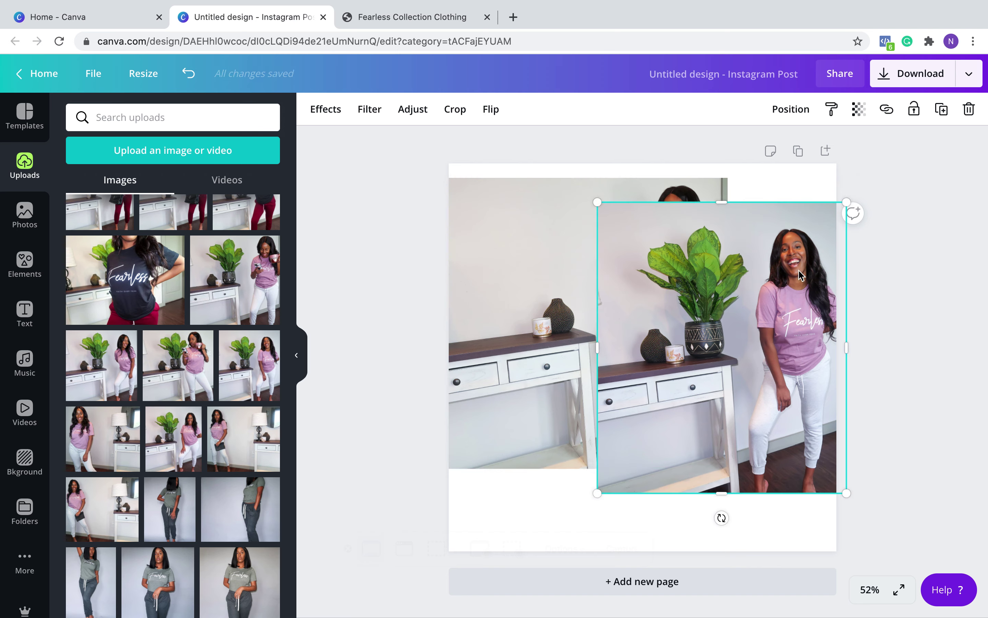
key("Delete")
- Crop the table side off the black-shirt photo and place it in the upper-left corner of the page
left_click(607, 282)
left_click_drag(606, 281, 602, 288)
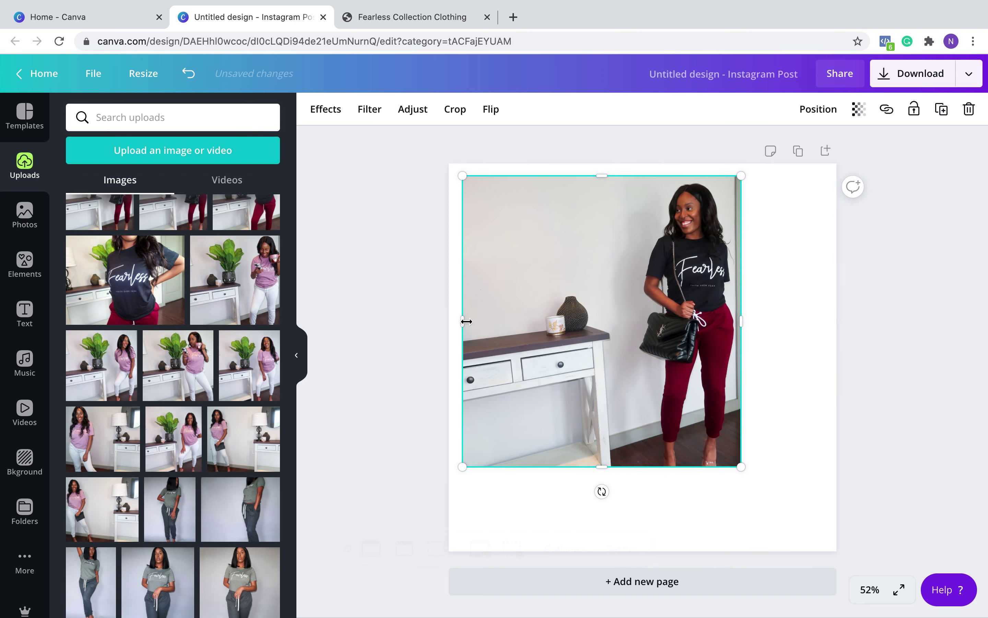
left_click_drag(466, 322, 507, 305)
left_click(530, 376)
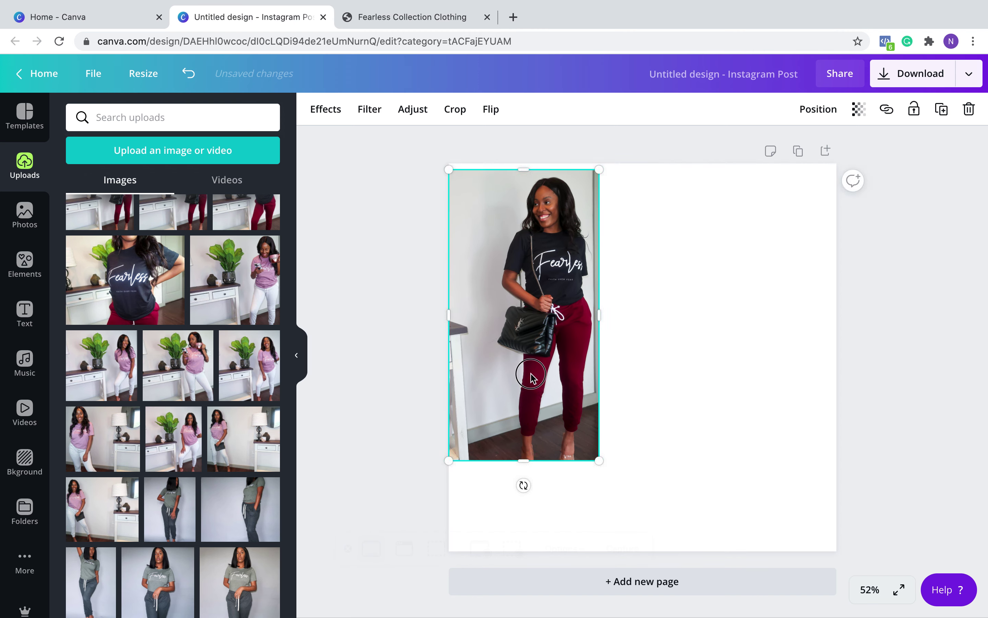
left_click_drag(531, 377, 531, 371)
- Extend the black-shirt photo down almost to the page's lower edge and widen it to show the whole shirt
left_click_drag(524, 454, 532, 547)
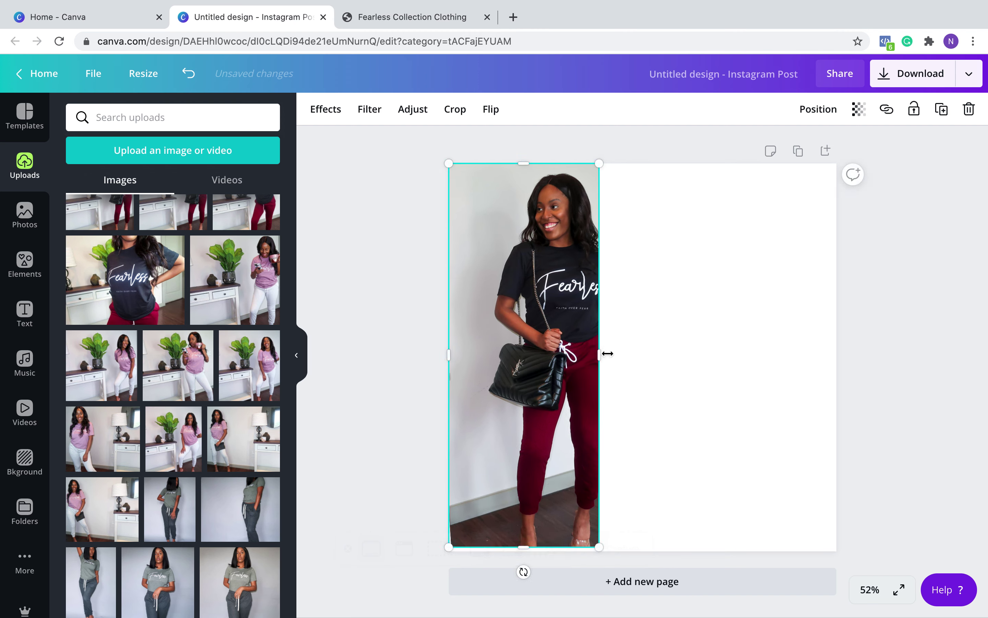
left_click_drag(608, 353, 631, 355)
left_click(684, 351)
left_click(620, 356)
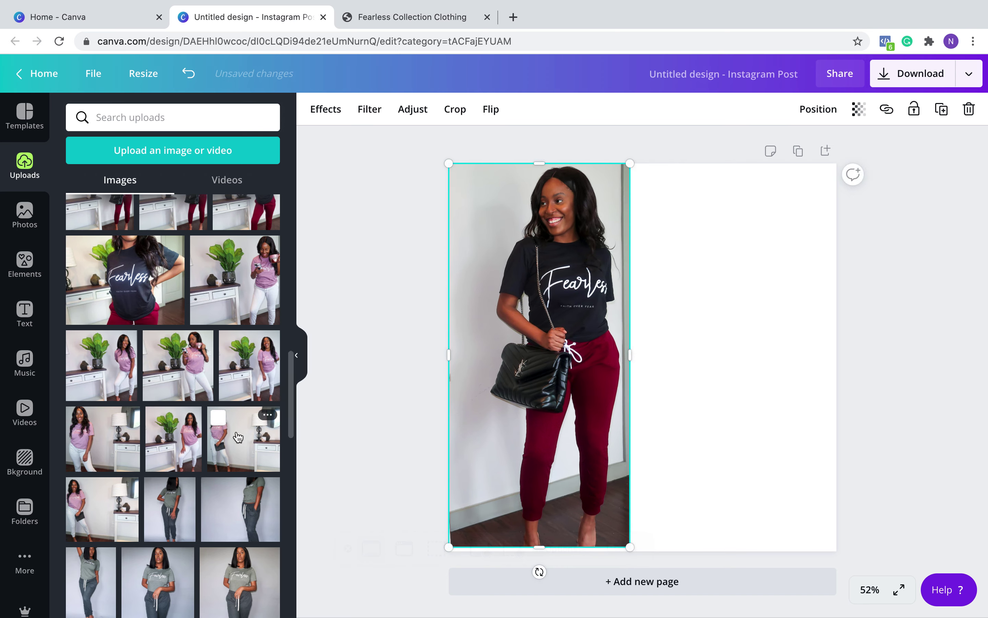
- Add the pink-shirt photo with the plant on the right, stretch it to full page height and crop its left side to meet the first photo
left_click(245, 361)
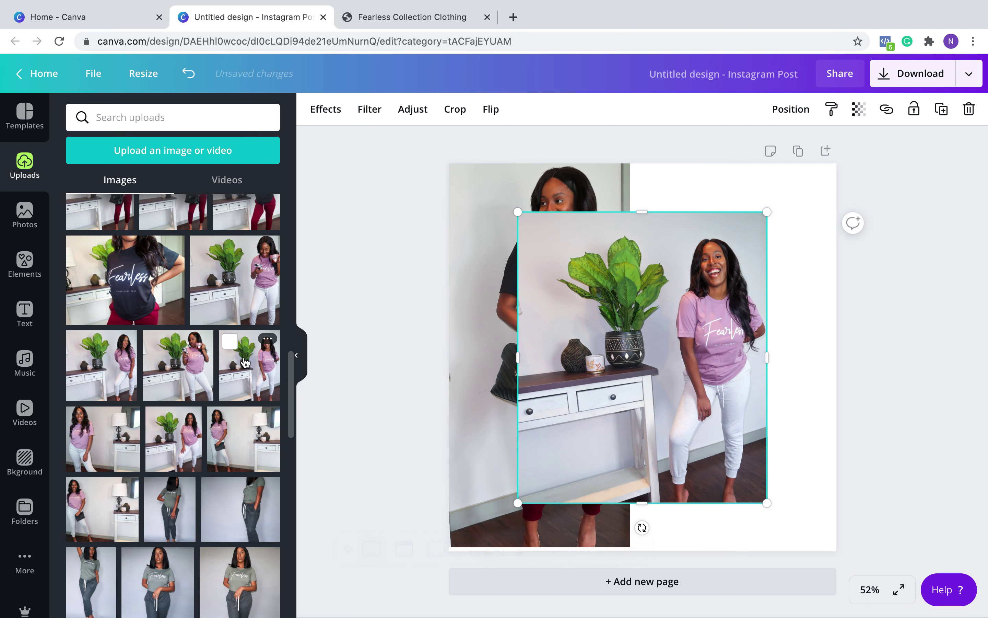
left_click_drag(630, 356, 705, 308)
left_click_drag(715, 453, 712, 547)
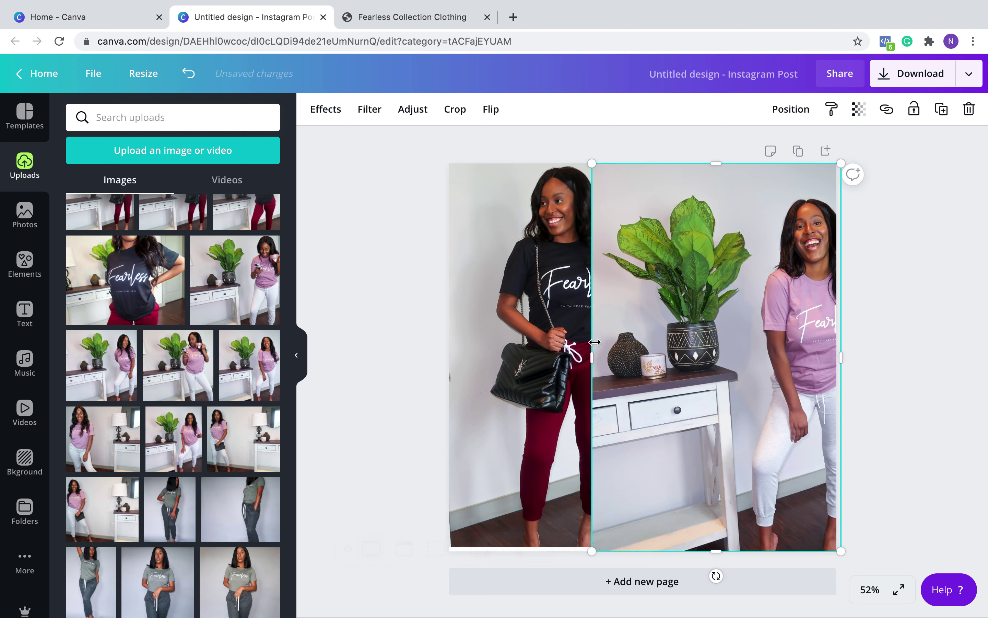
left_click_drag(591, 358, 630, 358)
- Reposition the pink-shirt photo within its crop frame so the woman sits fully inside the page
double_click(784, 289)
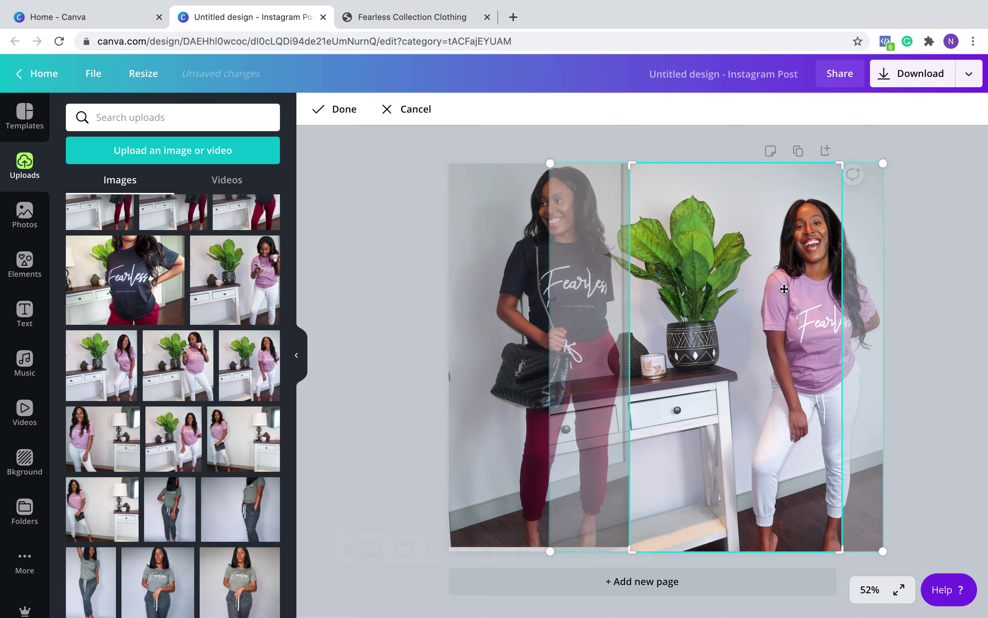
left_click_drag(784, 289, 739, 289)
key("Return")
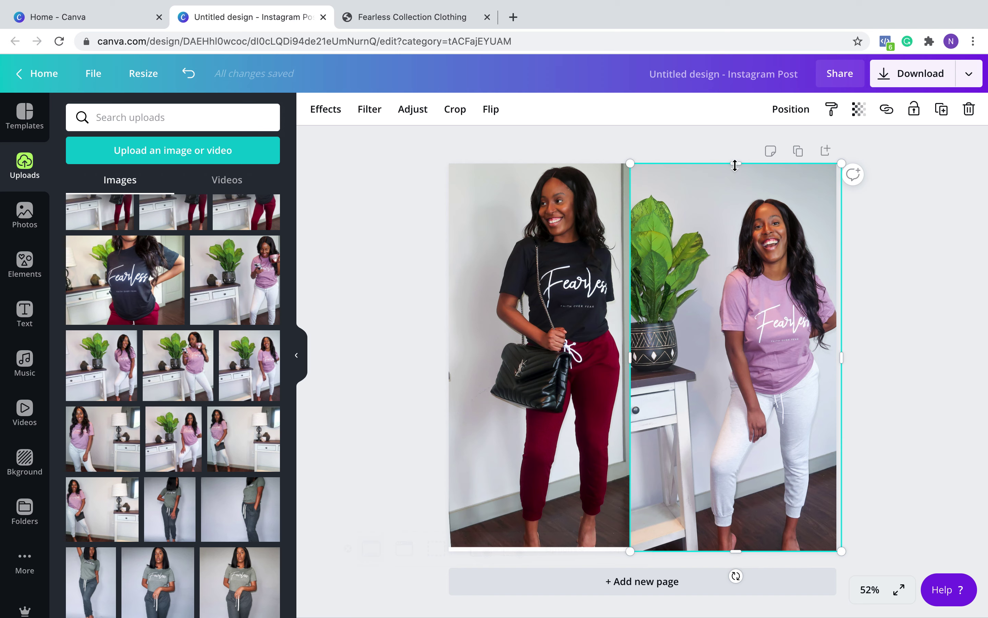
- Enlarge the pink-shirt photo upward past the page's upper edge and shift it left to align with the page's right edge
left_click_drag(735, 165, 730, 129)
left_click(926, 272)
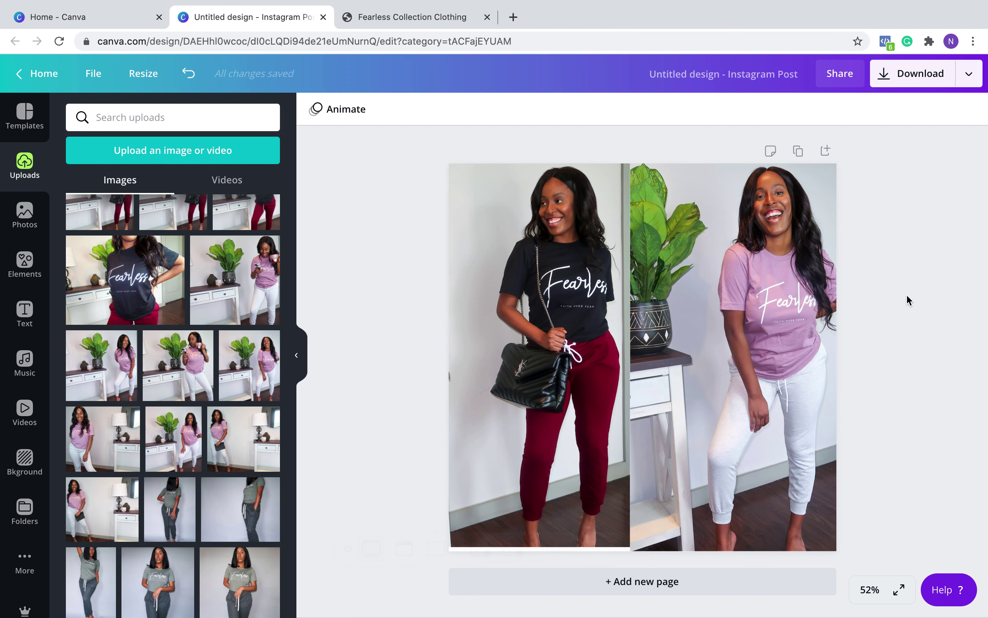
left_click(709, 305)
left_click_drag(708, 304, 706, 307)
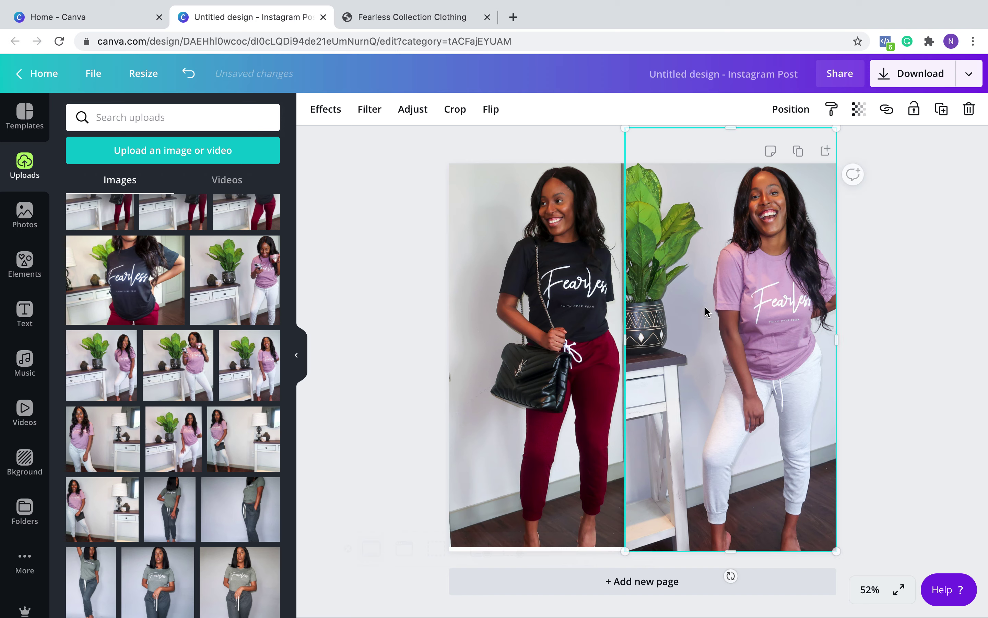
left_click(901, 337)
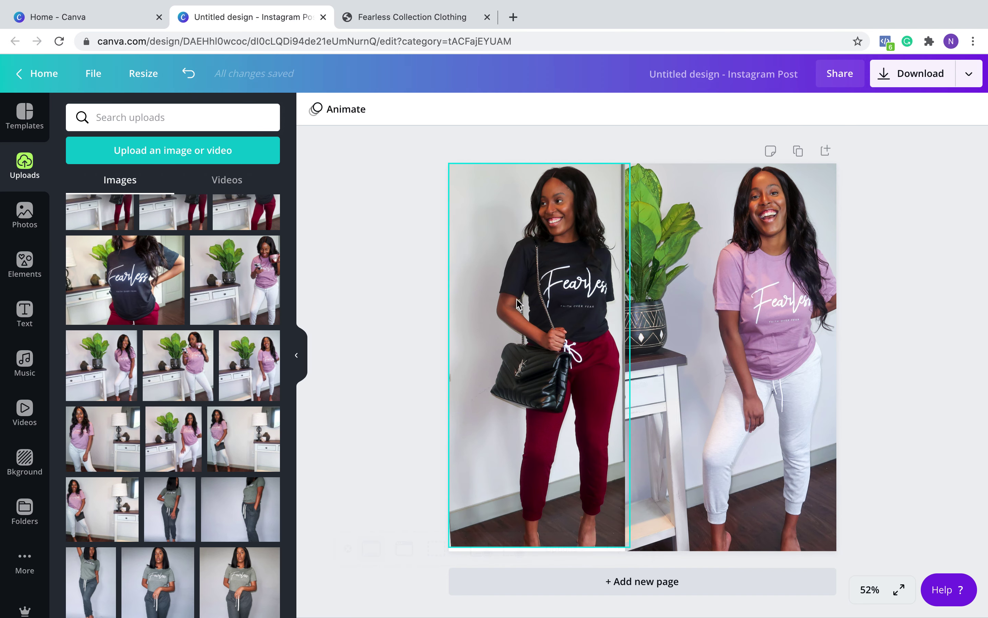
- Replace the black-shirt photo with an uploaded pink-shirt plant photo and reposition it within its frame to show the woman
left_click(499, 266)
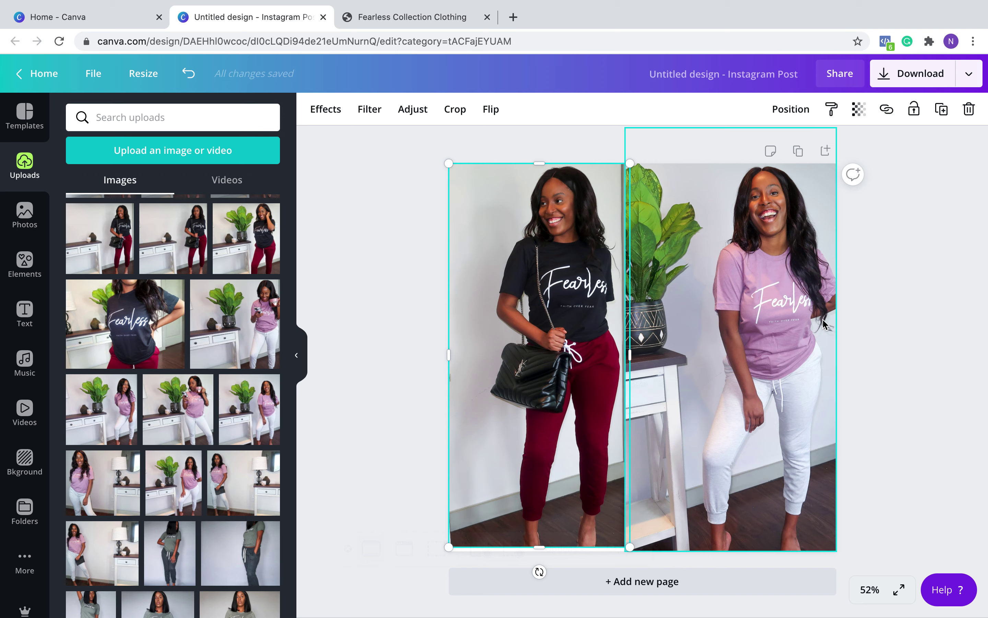
left_click_drag(111, 408, 472, 324)
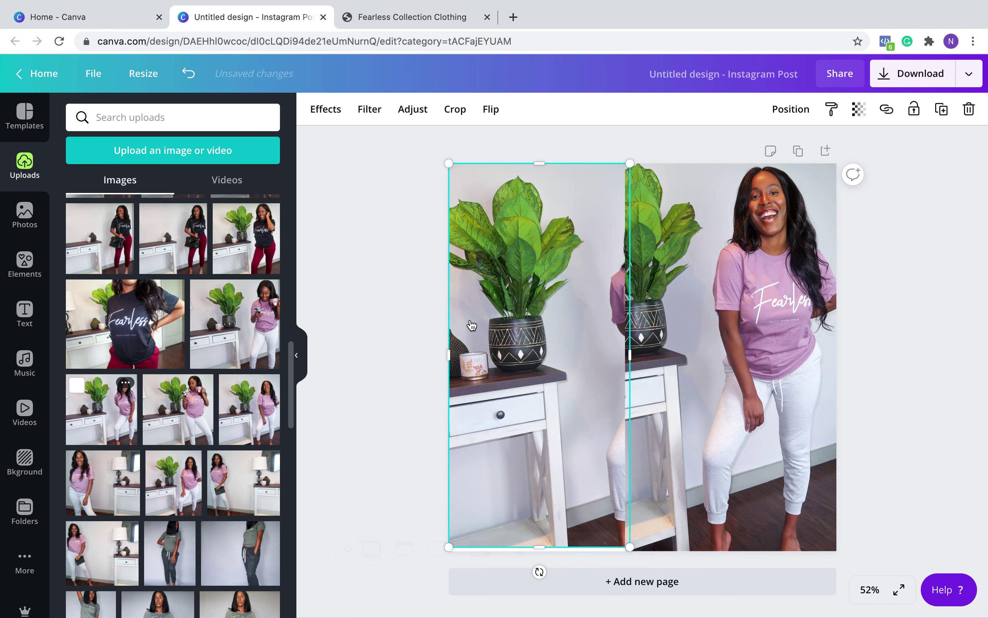
double_click(546, 294)
left_click_drag(545, 287, 378, 267)
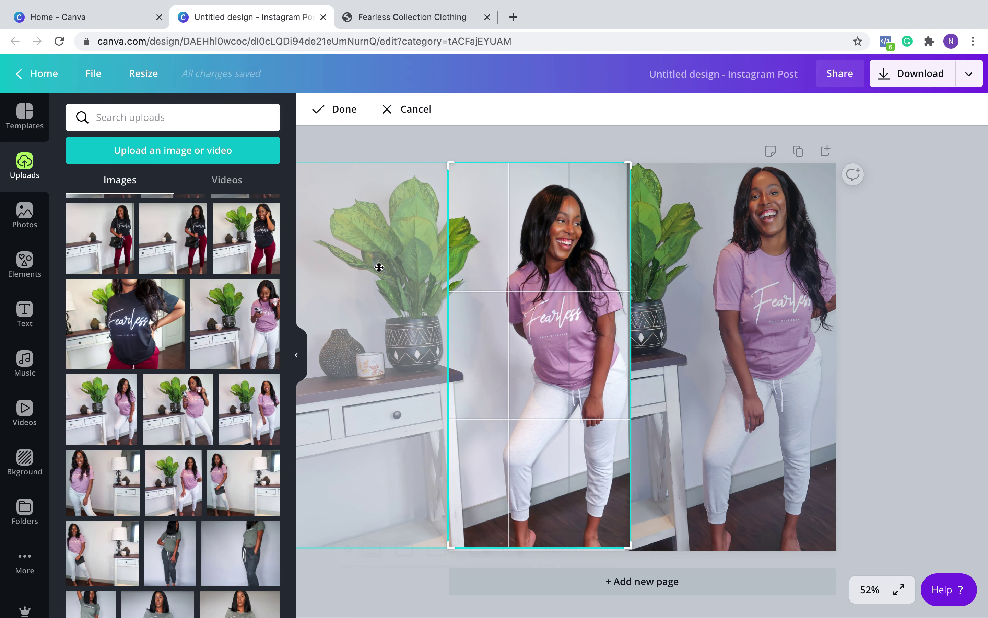
left_click(483, 239)
- Enlarge the new photo past the page's upper edge and adjust both photos' inner edges to meet at the page's vertical centre
left_click_drag(546, 167, 534, 150)
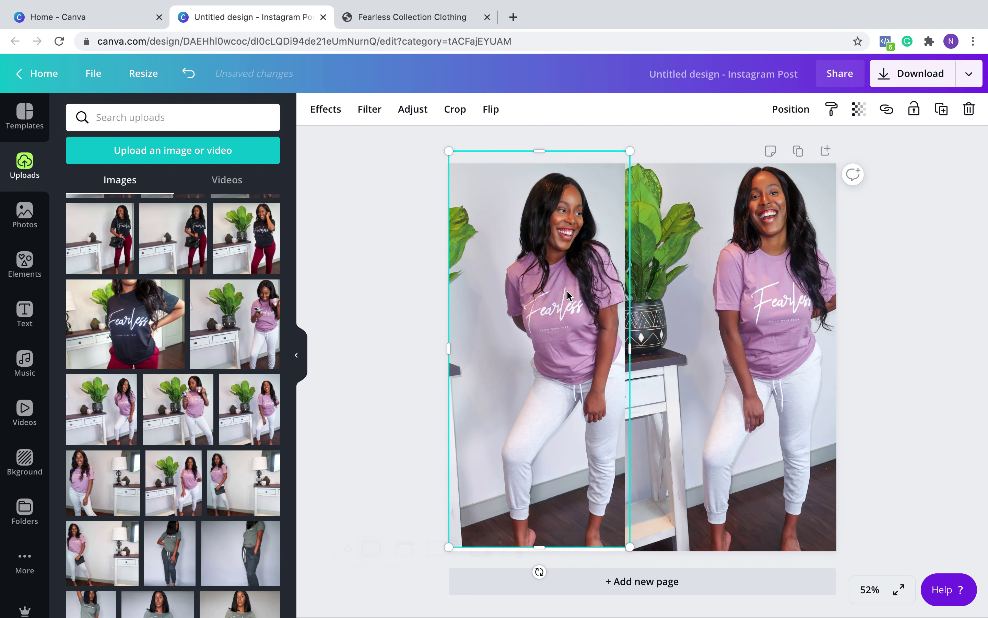
left_click(660, 291)
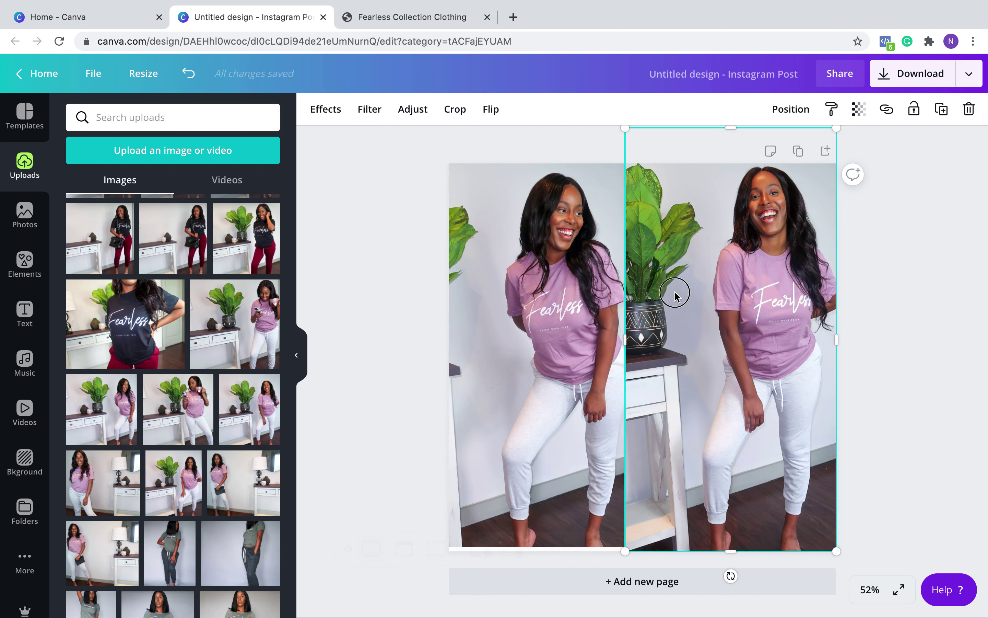
left_click_drag(625, 340, 643, 342)
left_click(571, 331)
left_click(893, 341)
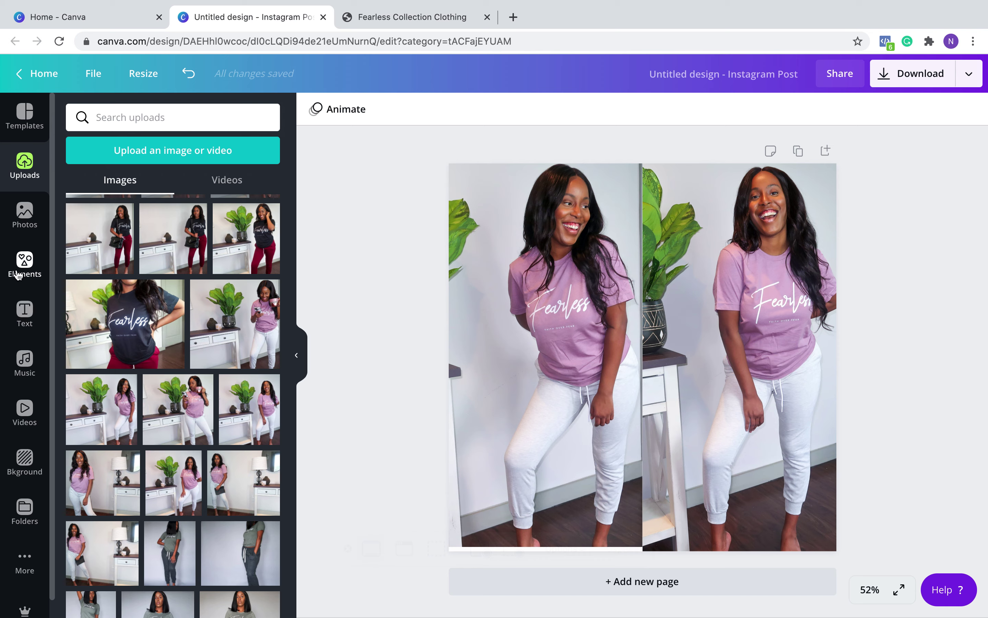
- Add a recently used square shape to the page and search the elements library for "square"
left_click(24, 261)
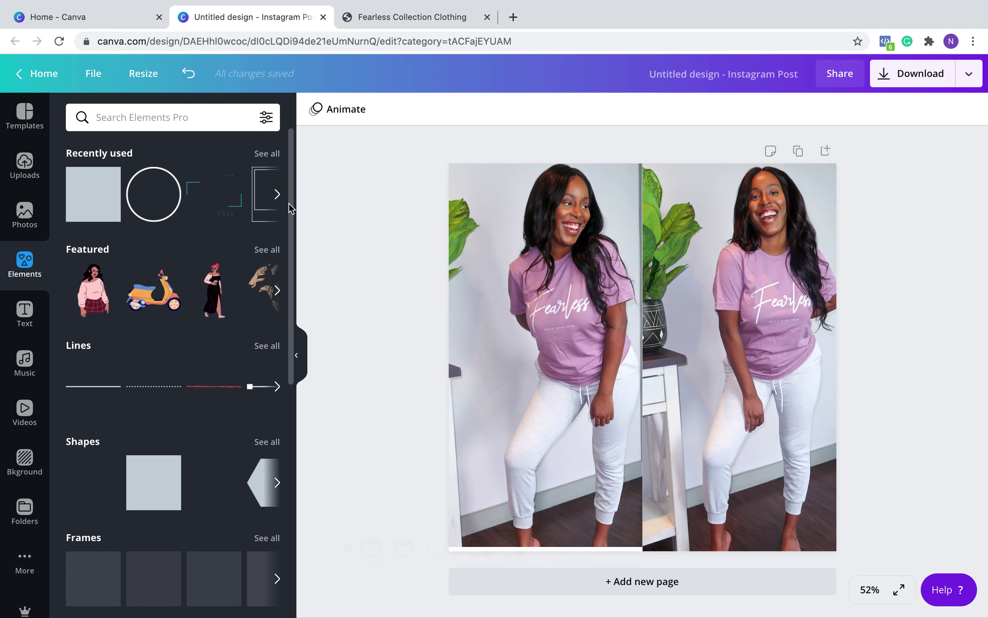
left_click(93, 195)
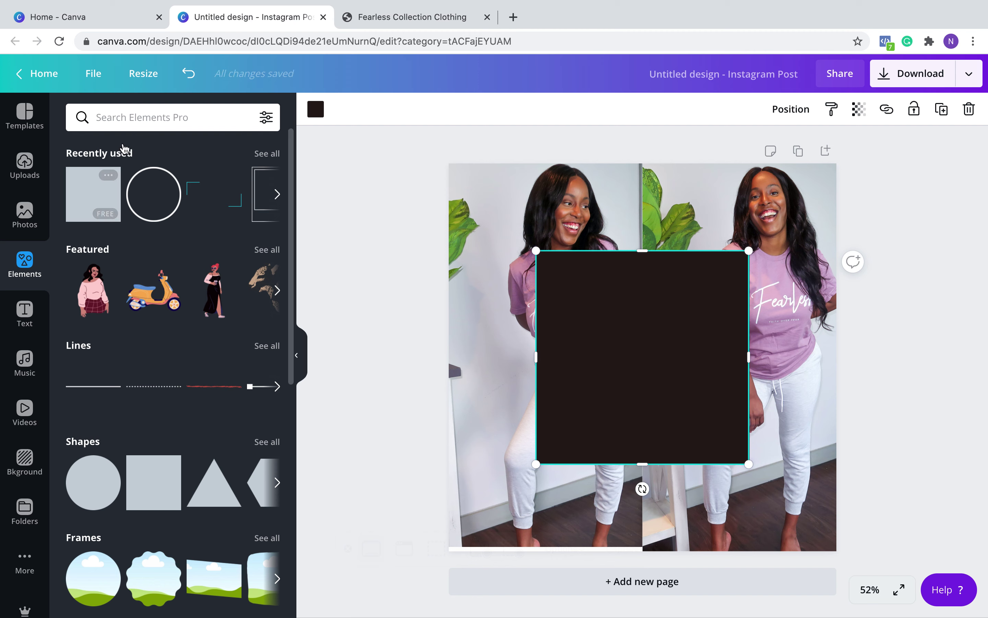
left_click(123, 118)
type("squa")
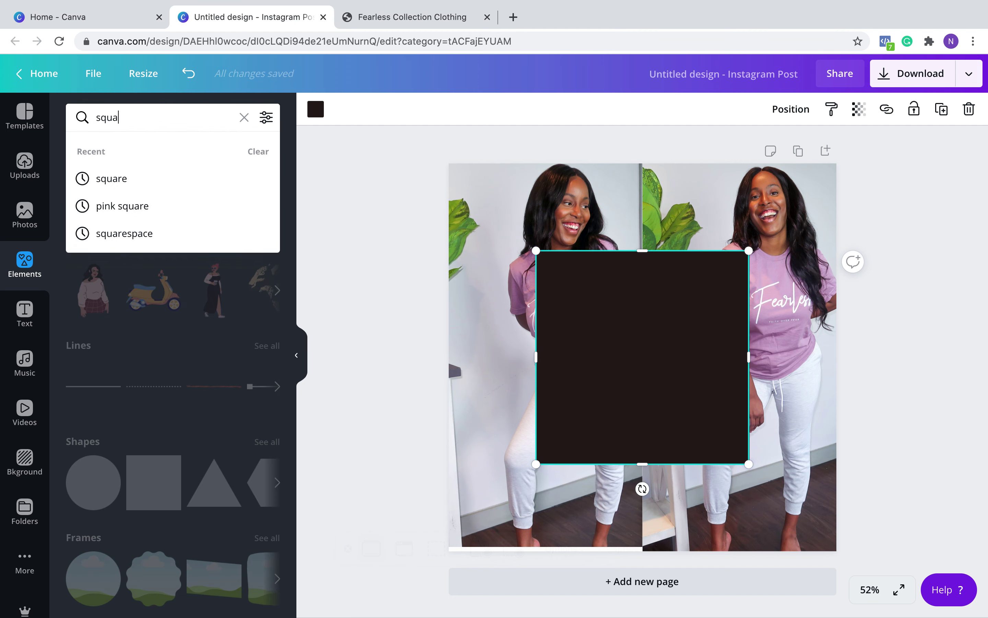
type("re")
left_click(126, 180)
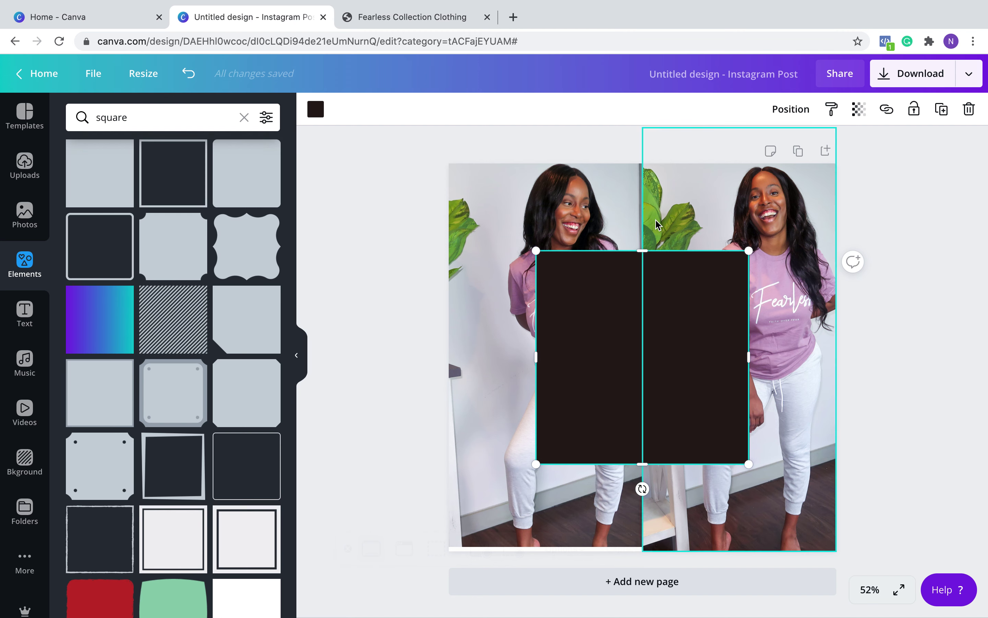
- Resize the dark square into a wide rectangle and centre it over the seam between the photos at jogger height
left_click_drag(642, 251, 658, 398)
left_click_drag(748, 430, 719, 431)
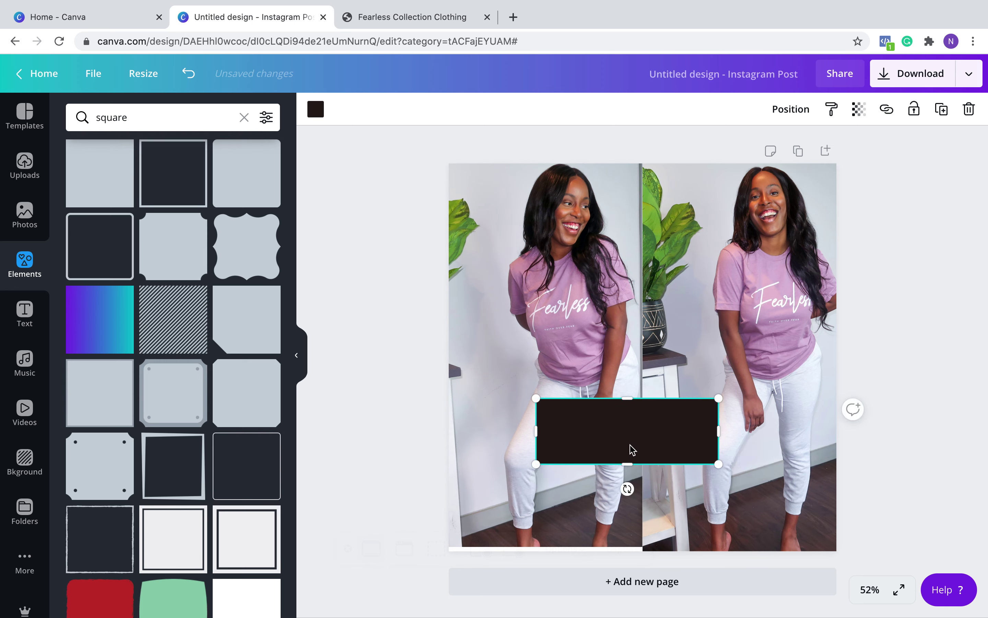
mouse_move(631, 456)
left_mouse_down()
mouse_move(629, 446)
mouse_move(633, 470)
left_mouse_up()
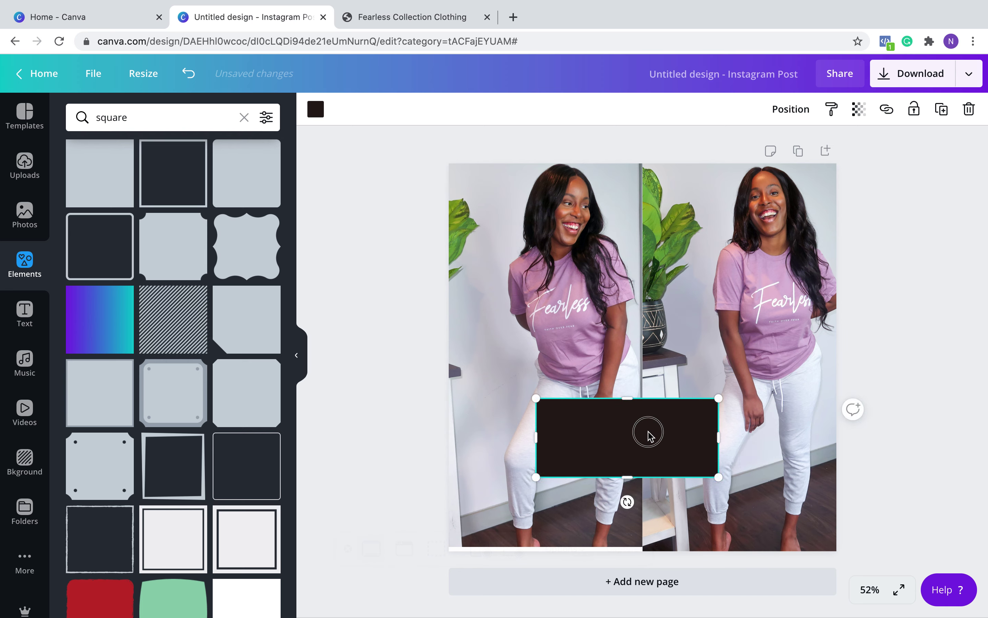
left_click_drag(646, 432, 668, 411)
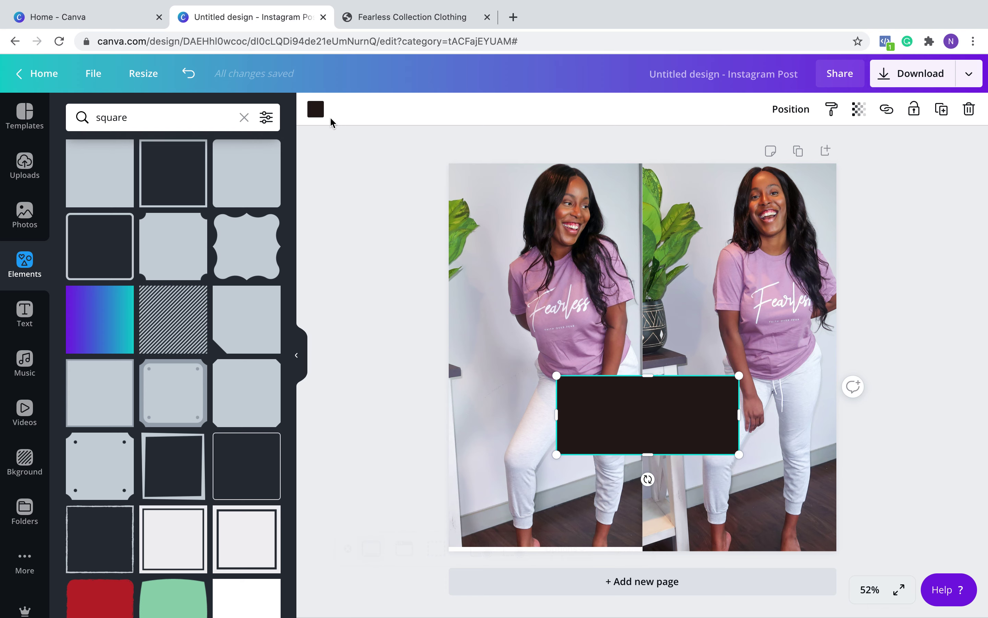
- Make the rectangle semi-transparent white, reduce its height and nudge it down and left over the joggers
left_click(310, 116)
left_click(115, 245)
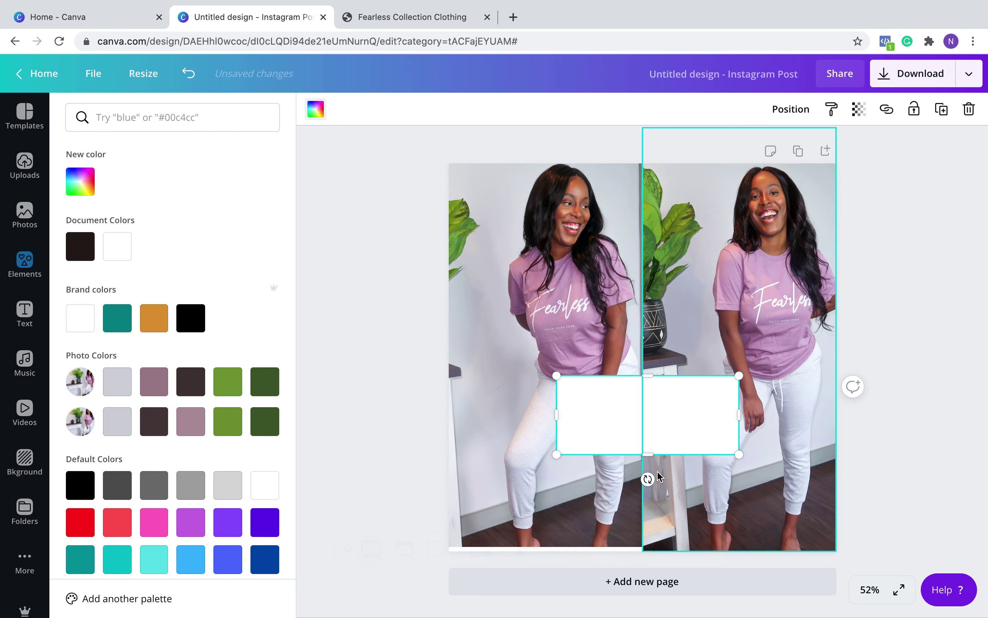
left_click(859, 116)
left_click_drag(820, 148, 786, 154)
left_click(976, 287)
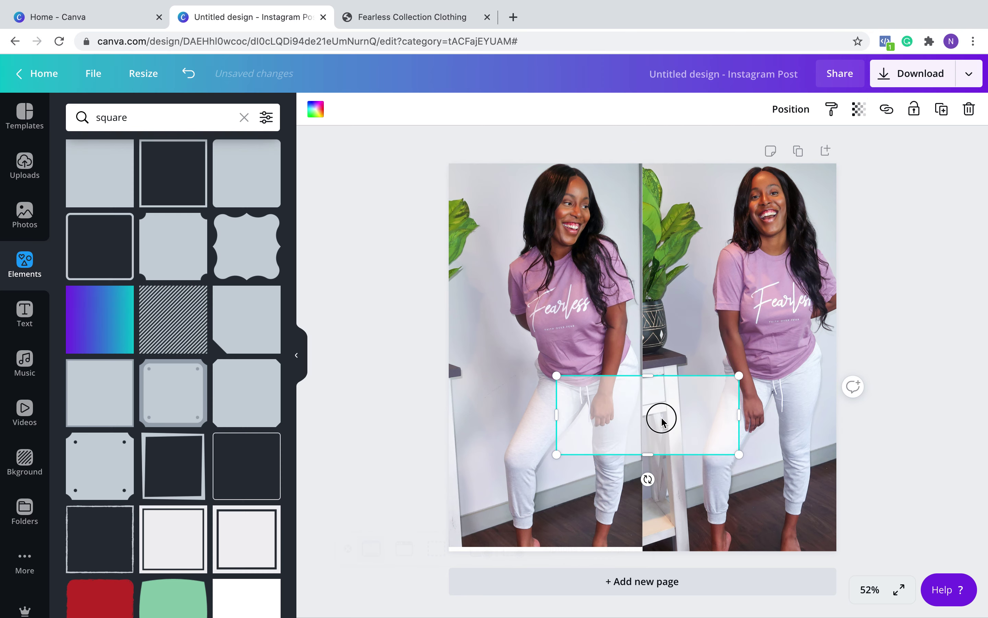
left_click_drag(660, 417, 639, 393)
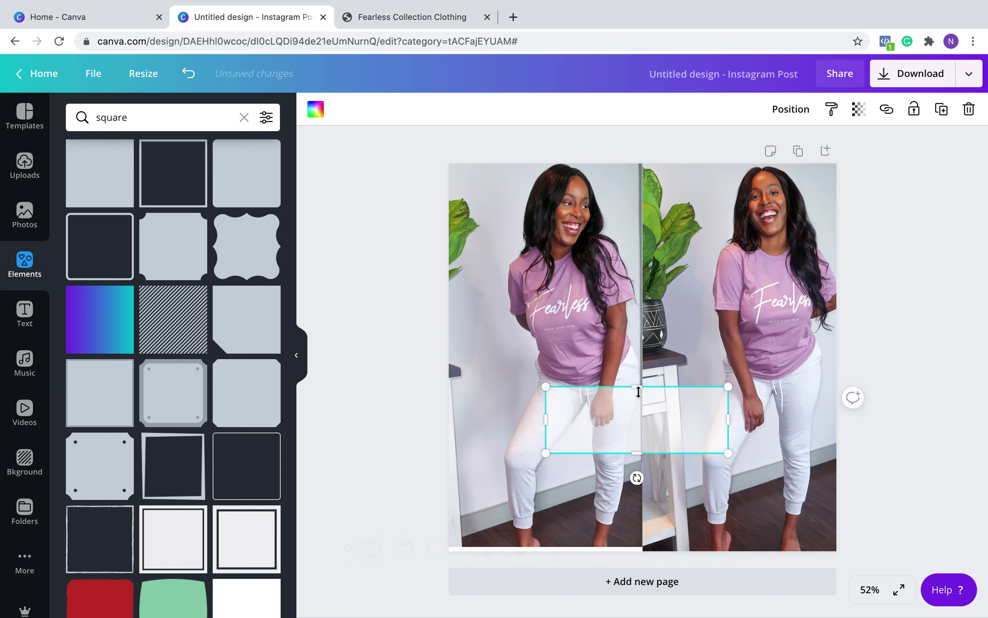
- Browse the font combinations and add the yellow "HUGE SALE" text design to the page
left_click(31, 317)
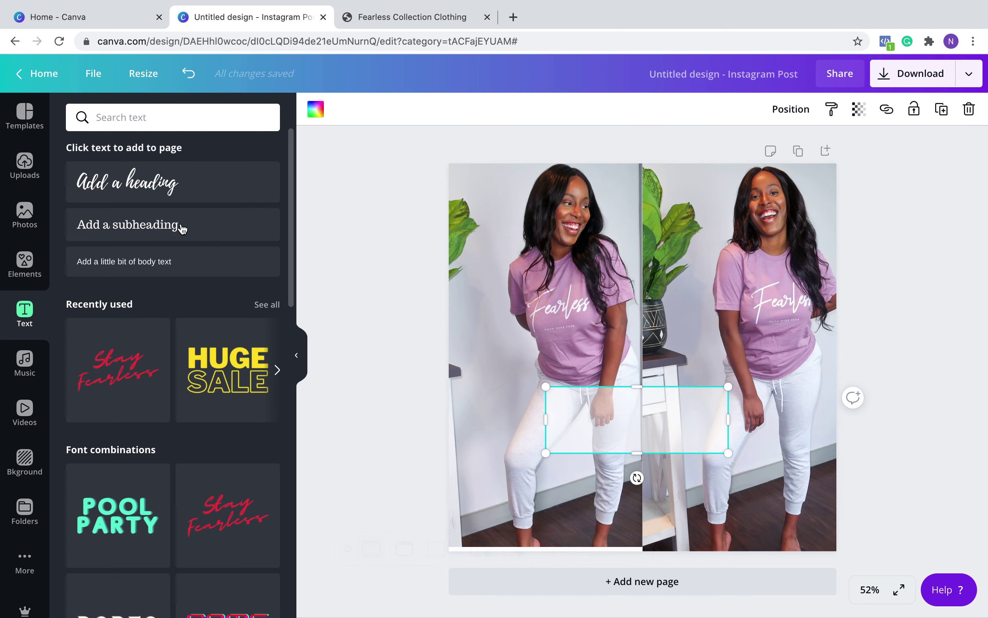
scroll(170, 281, "down", 2)
scroll(171, 282, "down", 12)
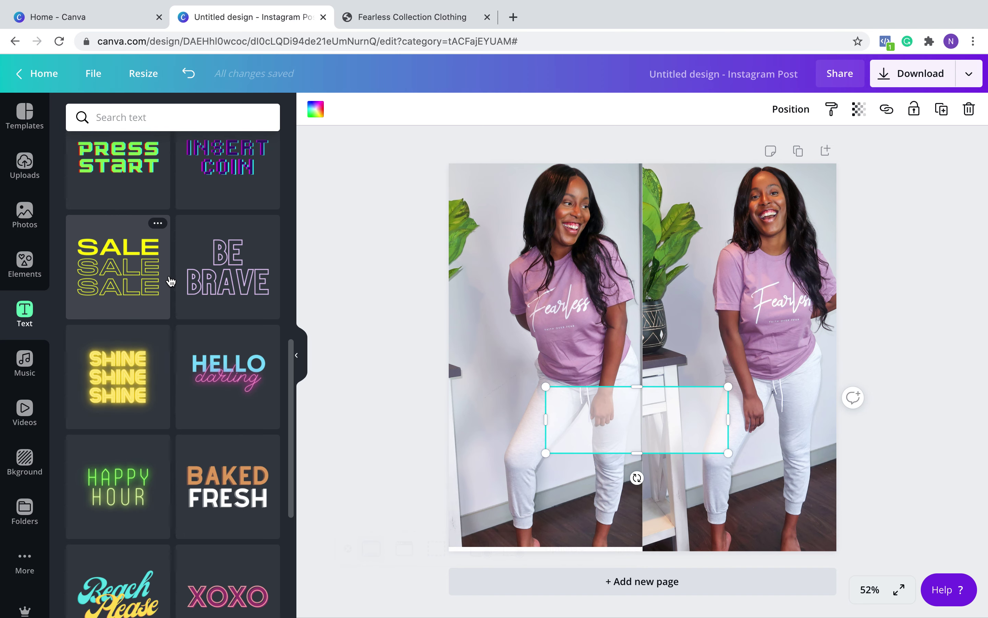
scroll(171, 281, "down", 7)
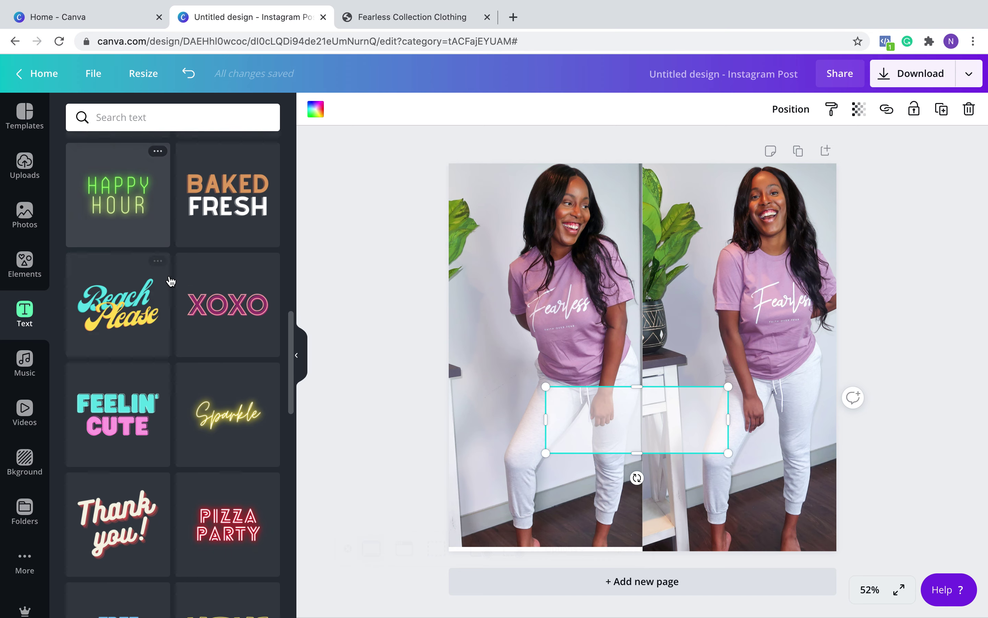
scroll(171, 281, "down", 7)
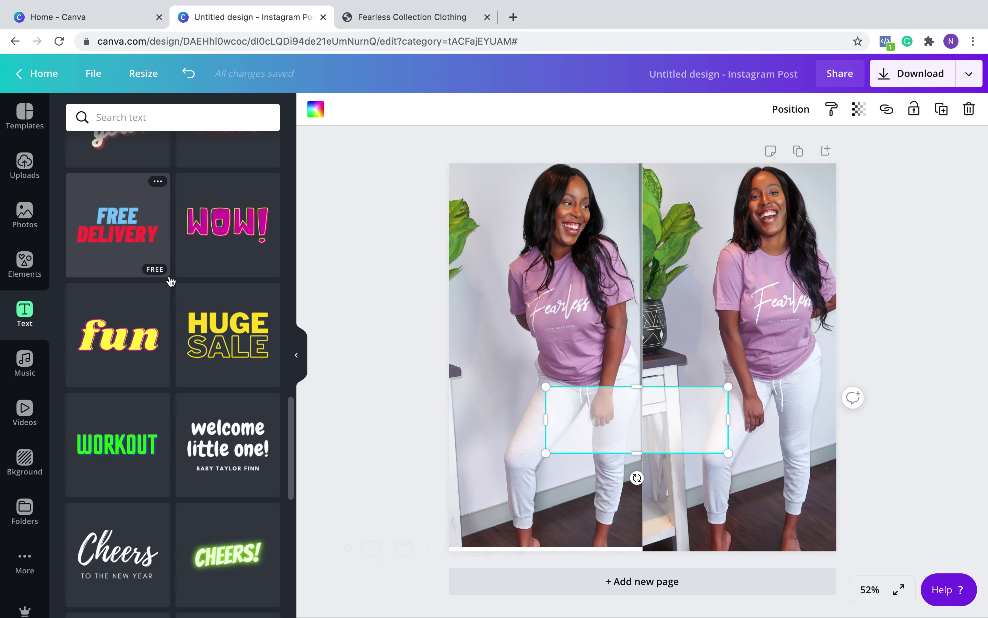
left_click_drag(697, 461, 697, 461)
left_click(637, 318)
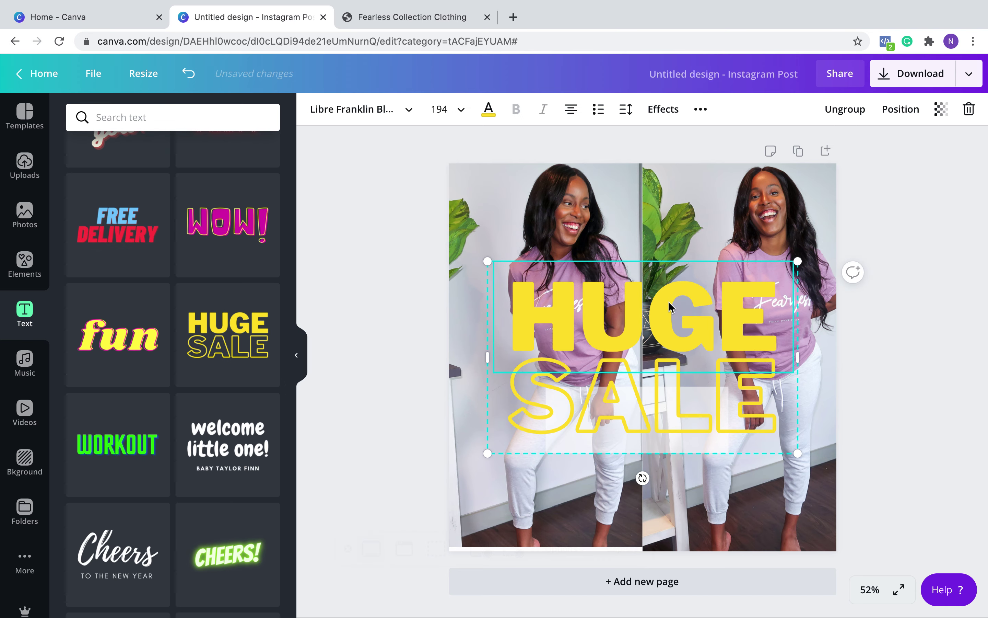
- Replace the word HUGE with "JOGGER" and set its font size to 48
double_click(638, 319)
type("JOGGER")
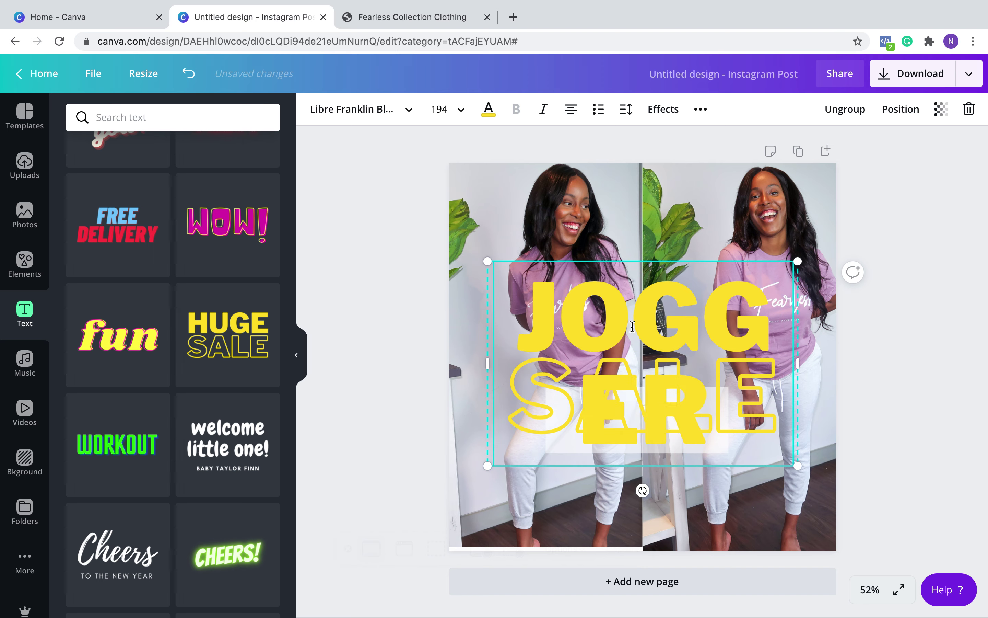
key("ctrl+a")
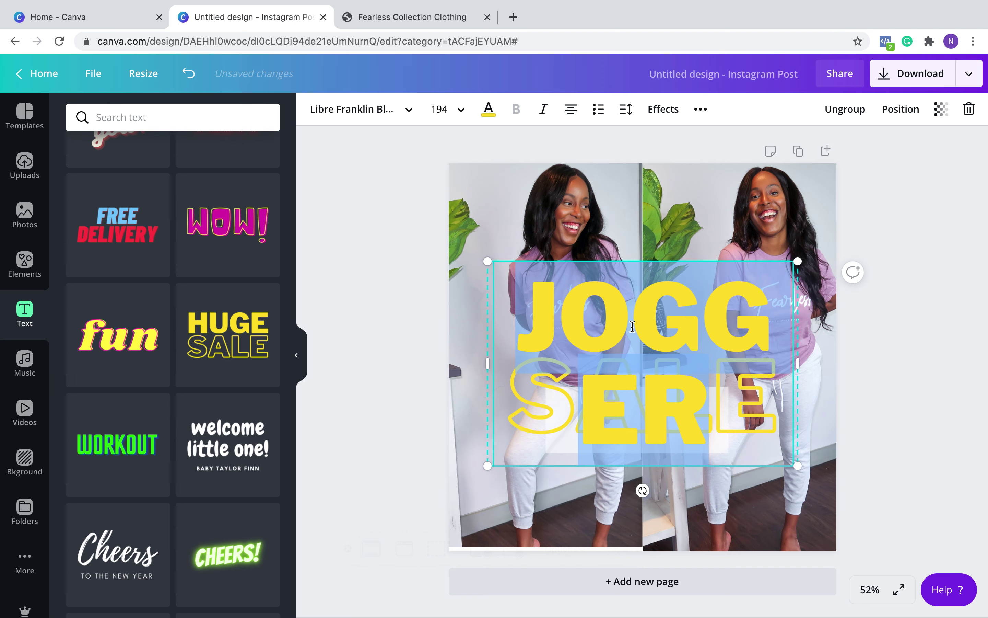
left_click(439, 109)
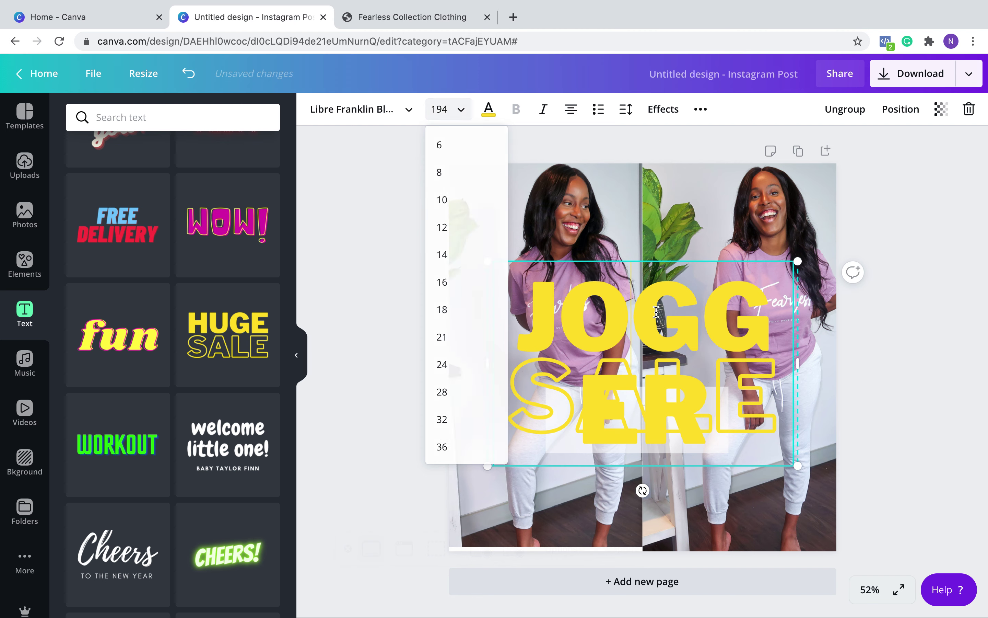
key("Escape")
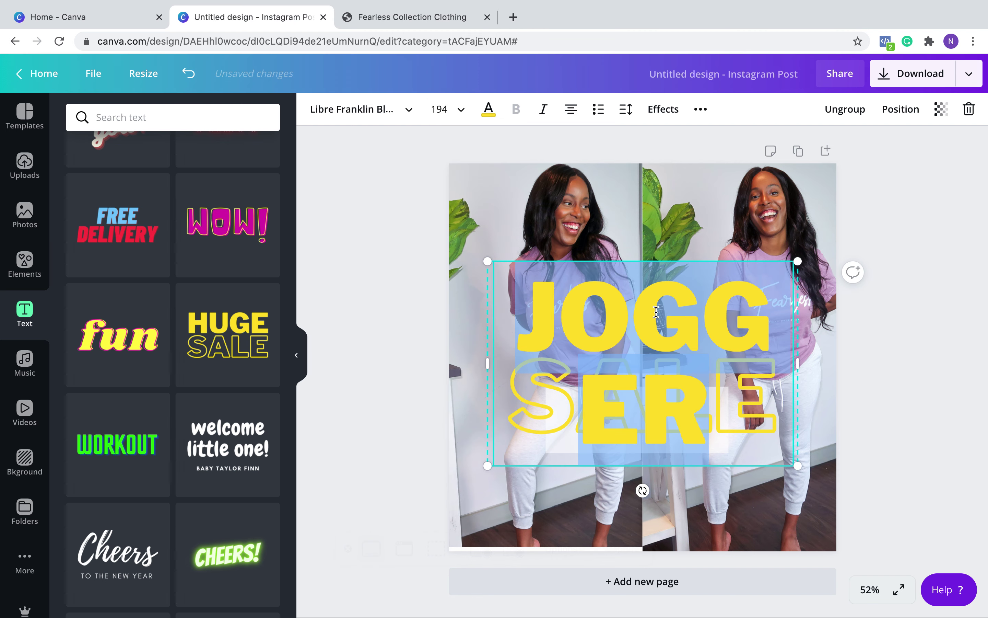
left_click(447, 109)
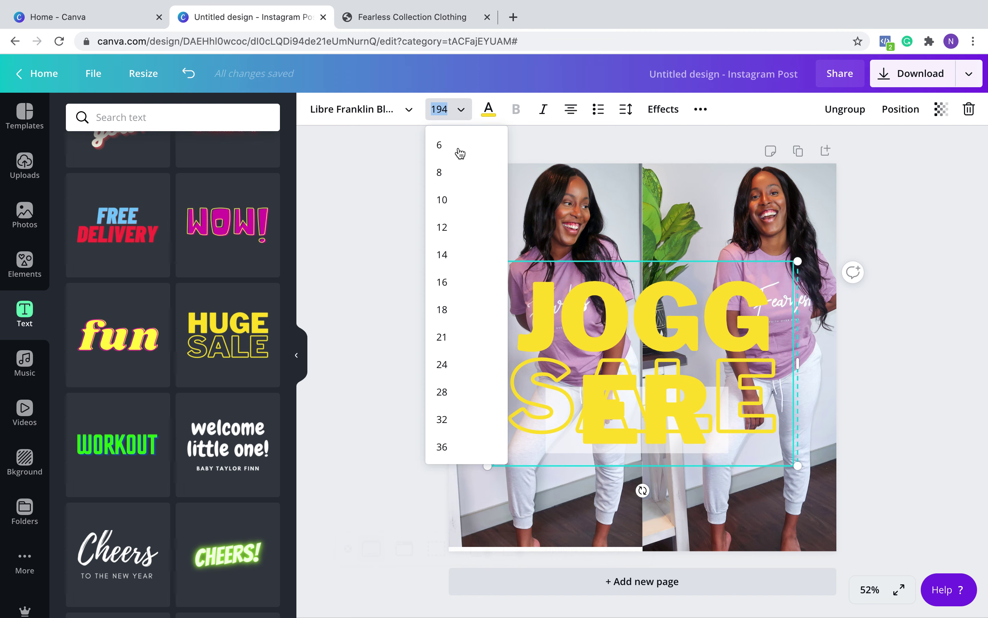
scroll(461, 313, "down", 5)
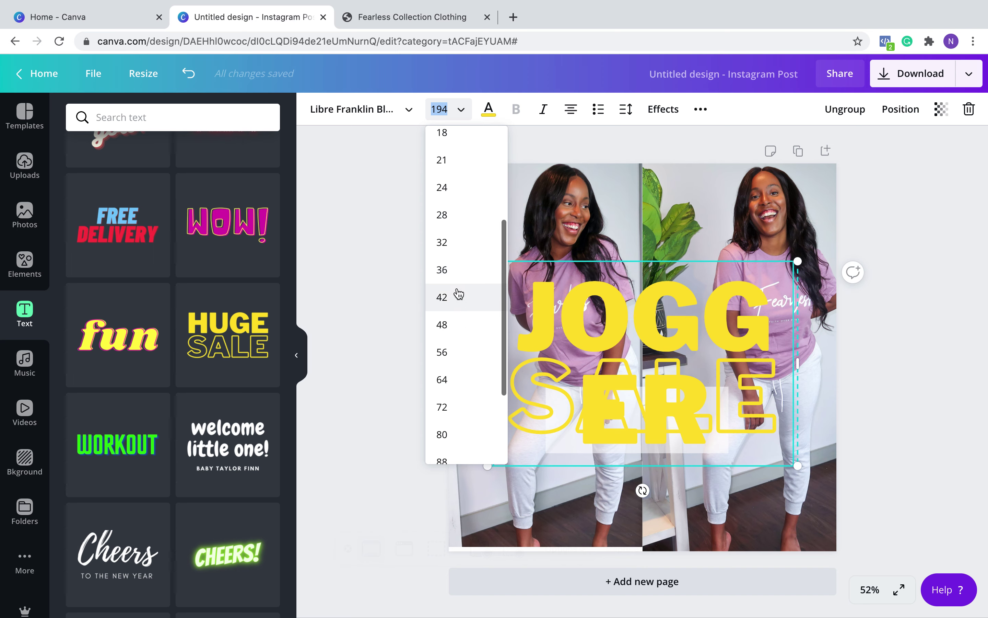
left_click(443, 268)
left_click(459, 118)
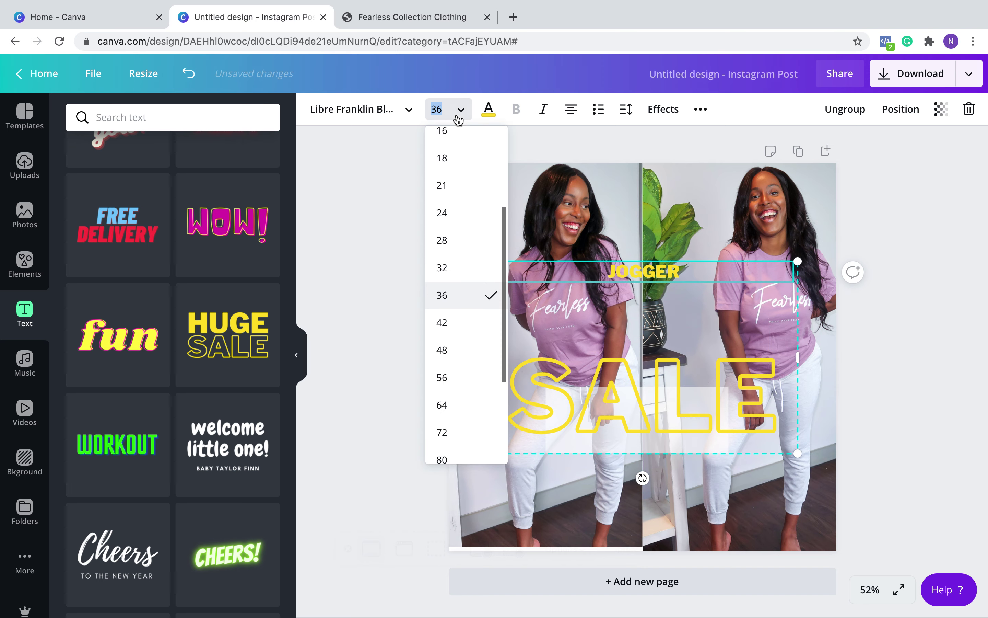
left_click(442, 350)
- Replace the outlined word SALE with "SET" and set its font size to 48
left_click(672, 414)
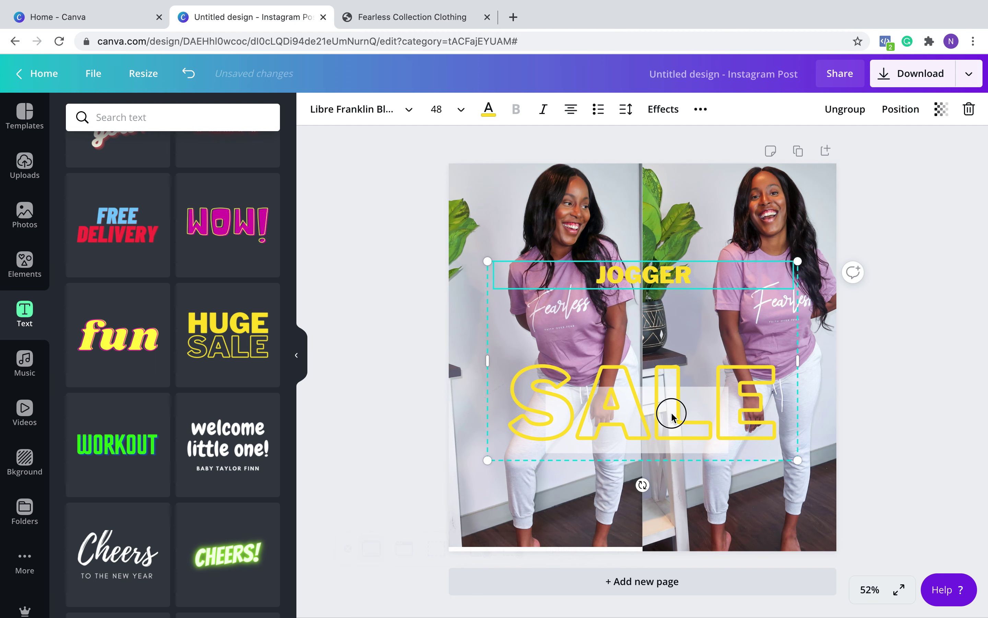
double_click(672, 415)
type("SEY")
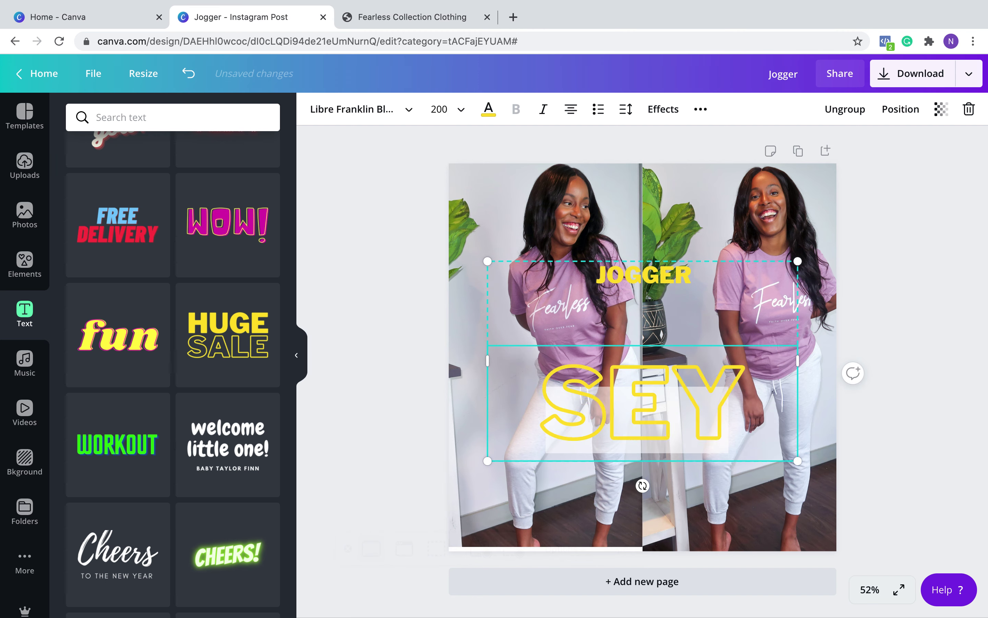
key("BackSpace")
type("T")
double_click(655, 399)
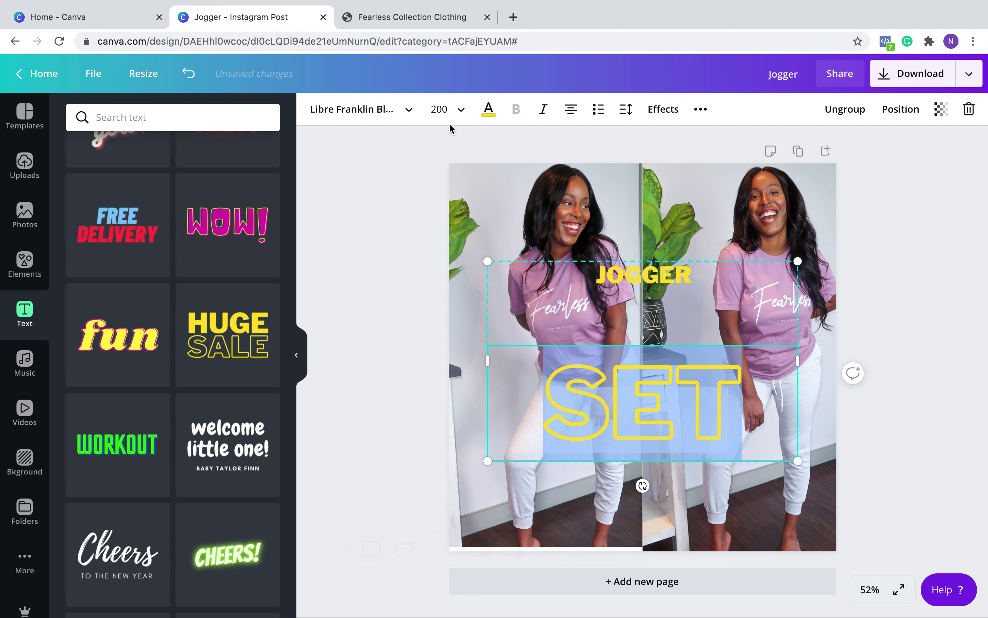
left_click(445, 111)
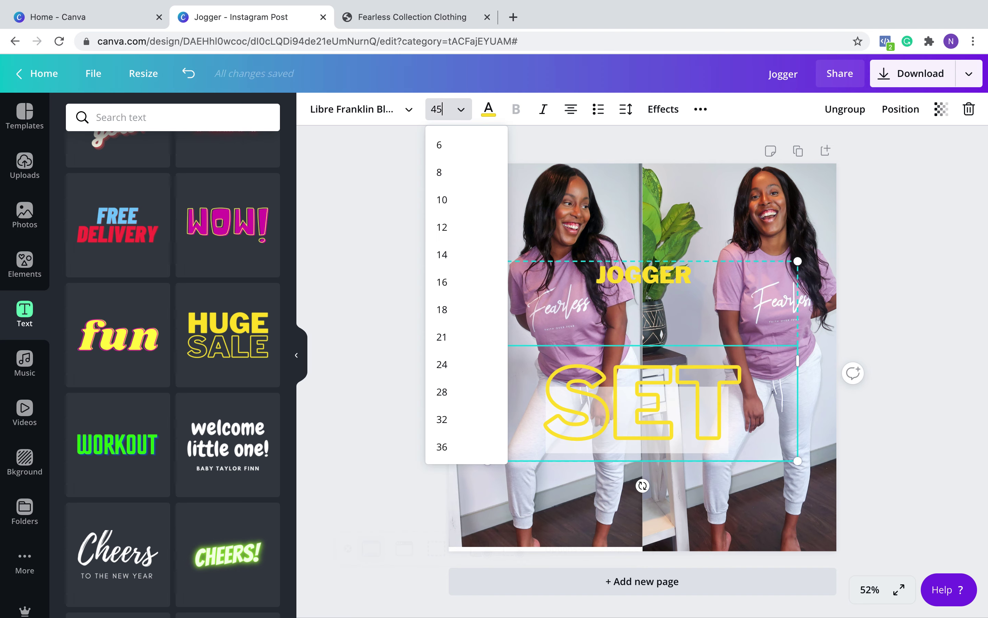
type("48")
key("Return")
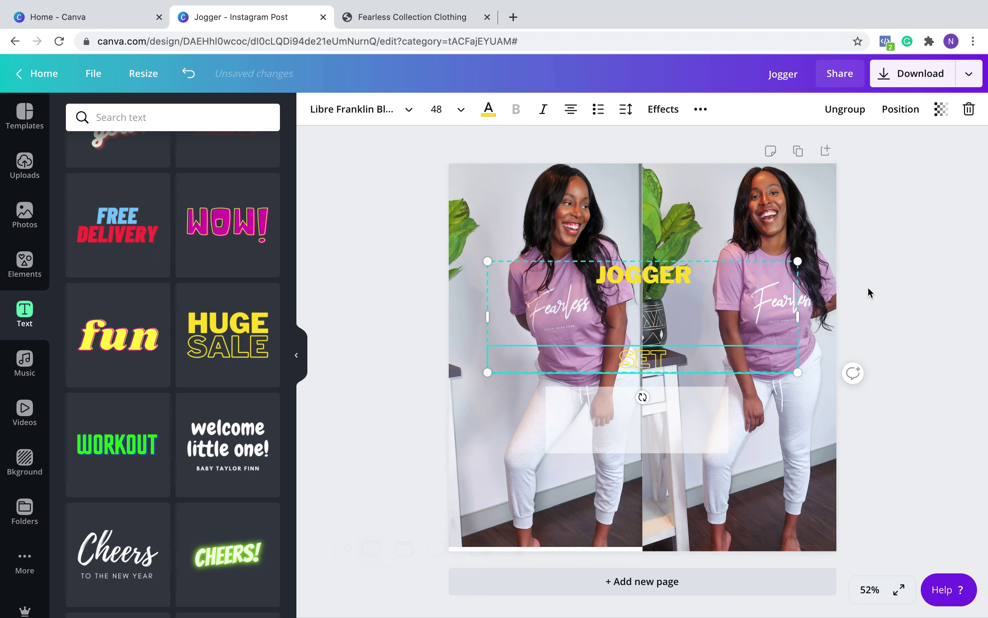
- Shift the JOGGER SET text group slightly down and right, towards the white rectangle
left_click_drag(718, 280, 749, 322)
left_click_drag(764, 358, 736, 323)
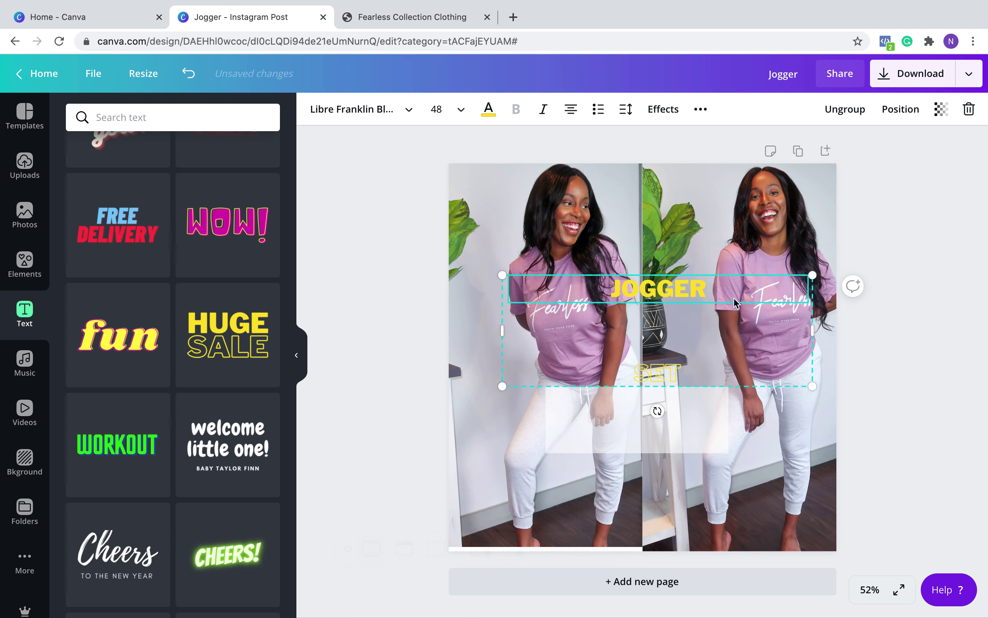
left_click(731, 167)
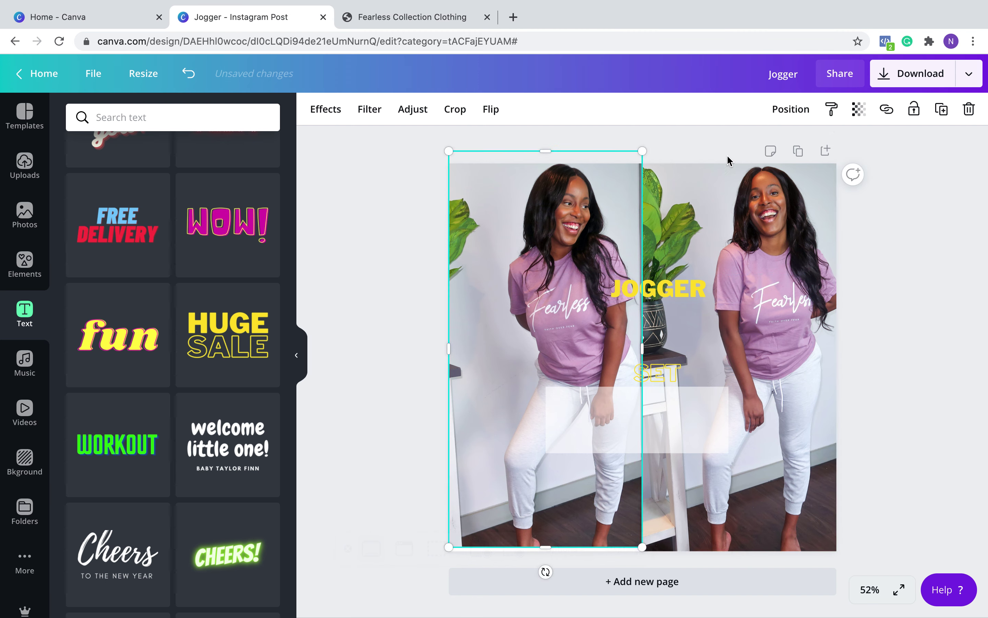
- Set the transparency of both clothing photos to 0 to expose the text on a blank page
left_click(865, 115)
left_click_drag(818, 145, 635, 154)
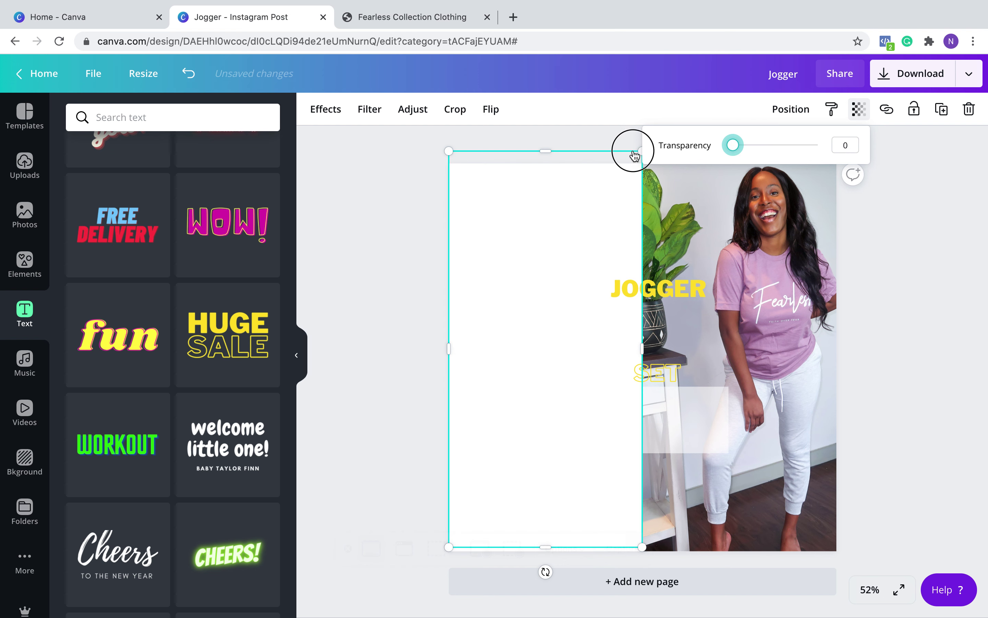
left_click(764, 183)
left_click(859, 109)
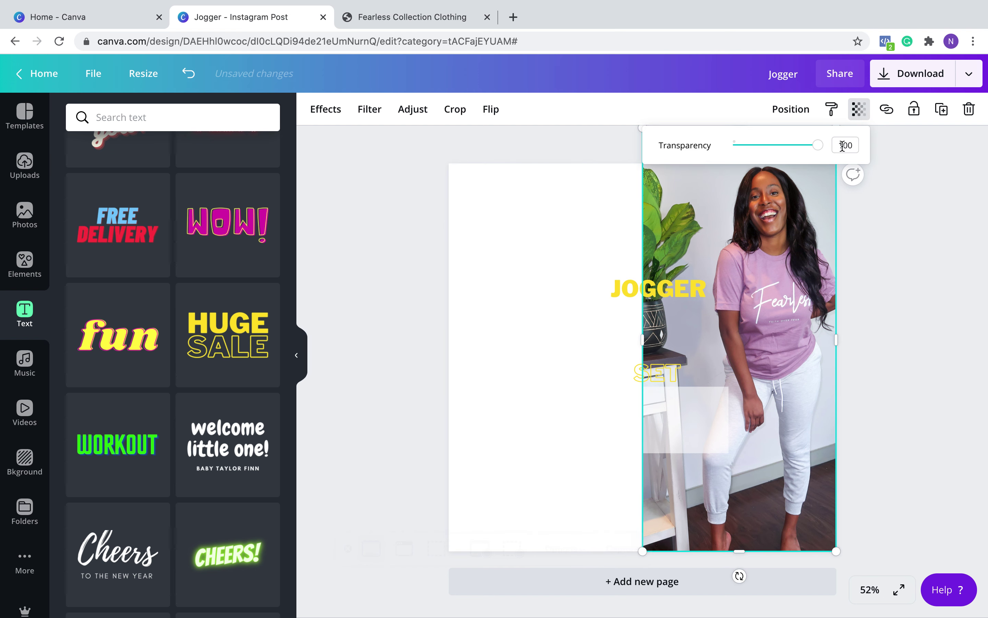
left_click_drag(818, 145, 631, 150)
left_click(573, 203)
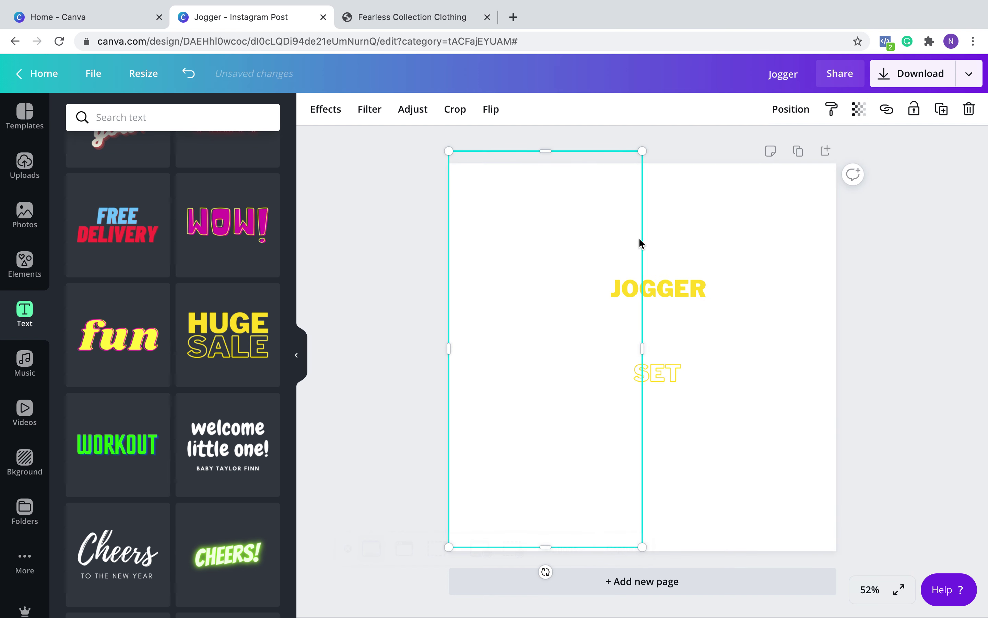
- Center the JOGGER SET group horizontally, ungroup it, and move JOGGER down to sit just above SET
left_click_drag(696, 286, 672, 284)
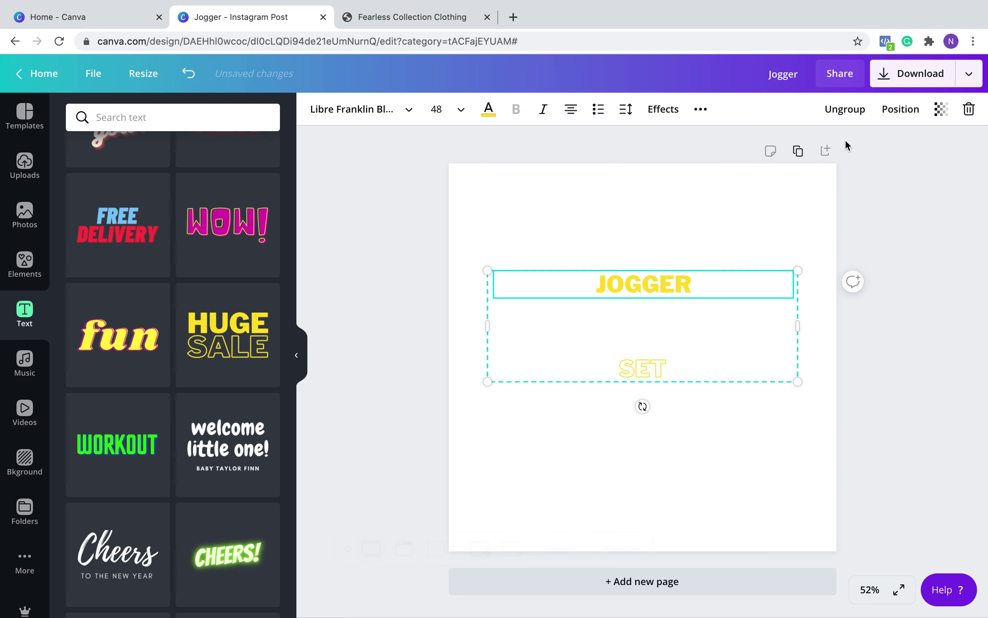
left_click(840, 116)
left_click(889, 221)
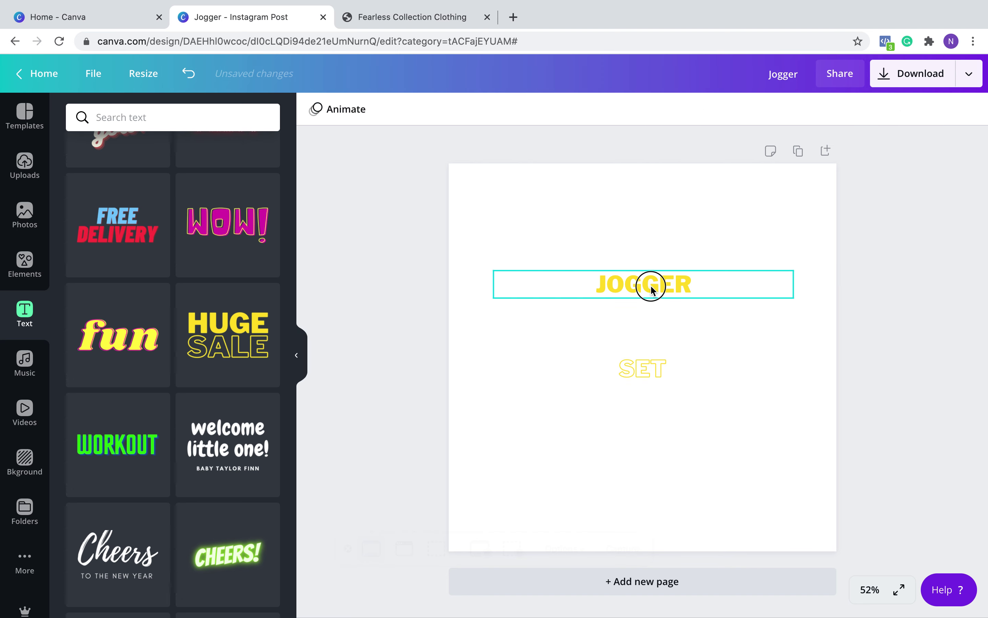
left_click_drag(651, 288, 652, 341)
- Restore the transparency value of both clothing photos to 100
left_click(558, 188)
left_click(858, 108)
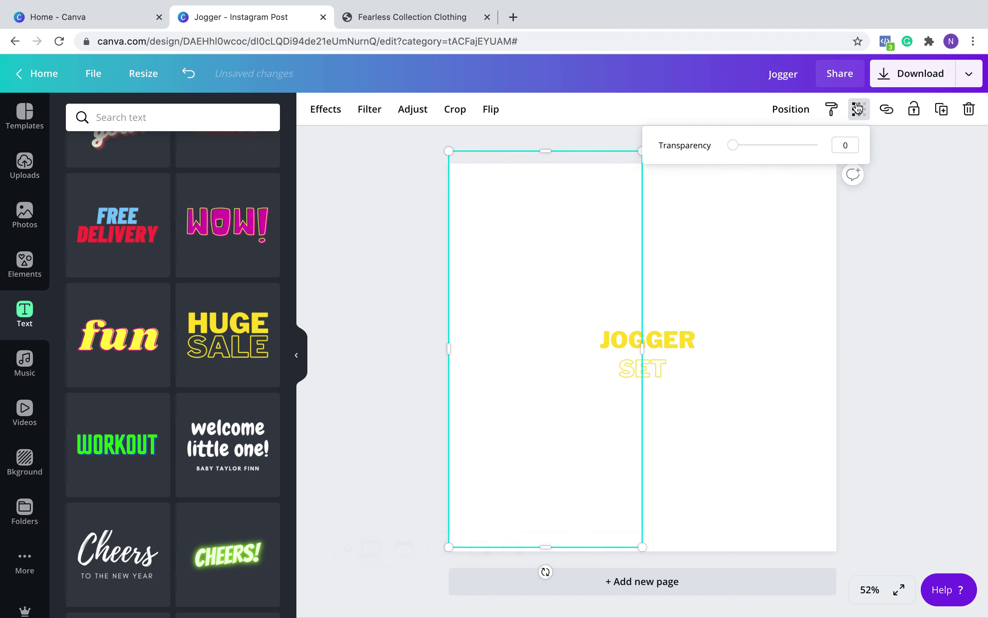
left_click_drag(734, 145, 887, 155)
left_click(735, 249)
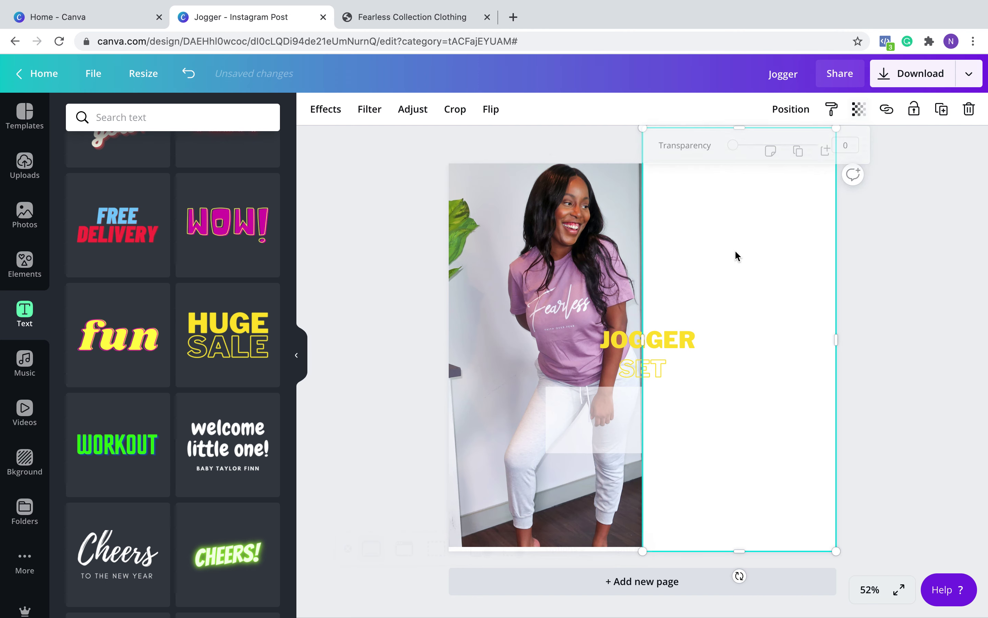
left_click(858, 111)
left_click_drag(732, 148, 937, 163)
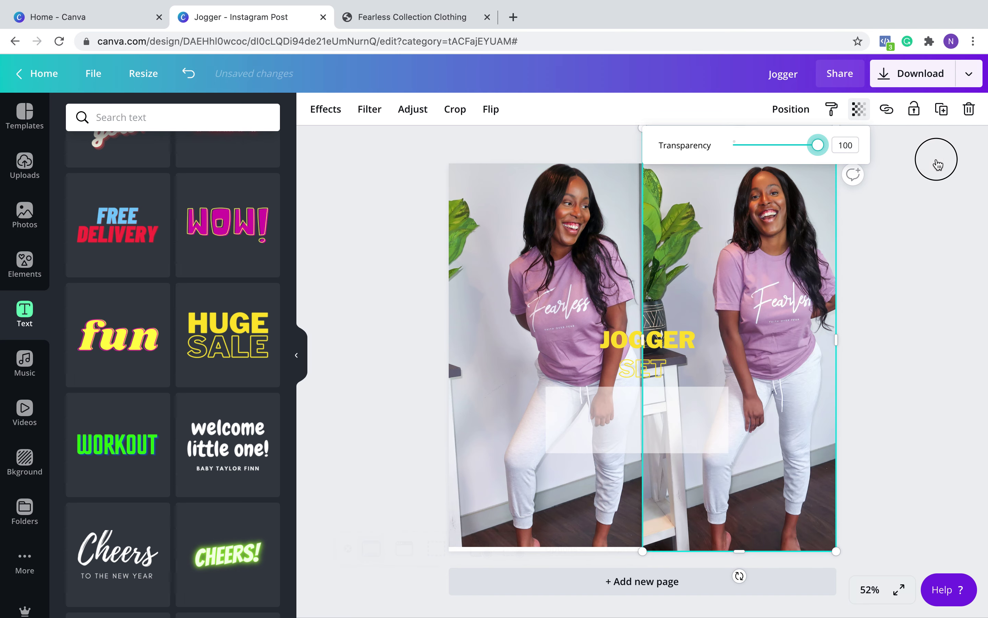
left_click(958, 192)
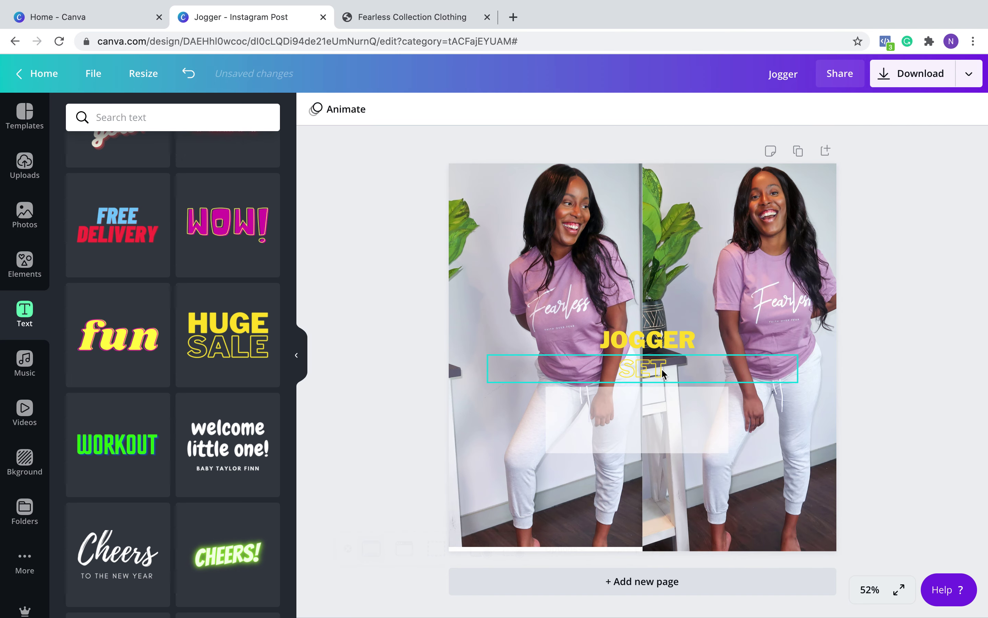
- Move SET and JOGGER down onto the semi-transparent white rectangle, with JOGGER above SET
left_click_drag(672, 363, 658, 433)
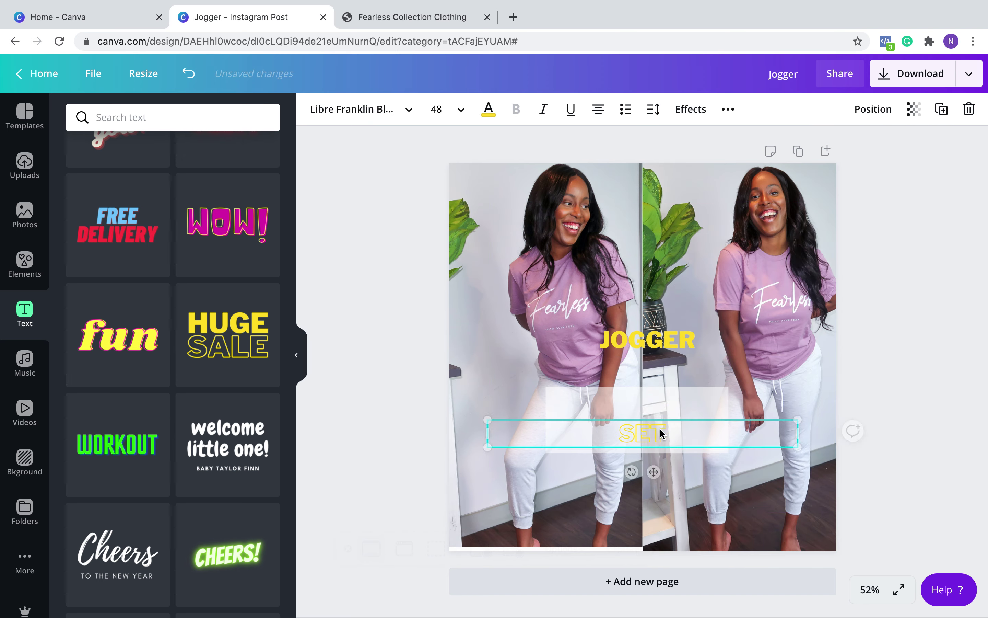
left_click(670, 338)
left_click_drag(670, 338, 670, 405)
- Recolor the JOGGER and SET texts with the light mauve from the second photo's color palette
double_click(670, 406)
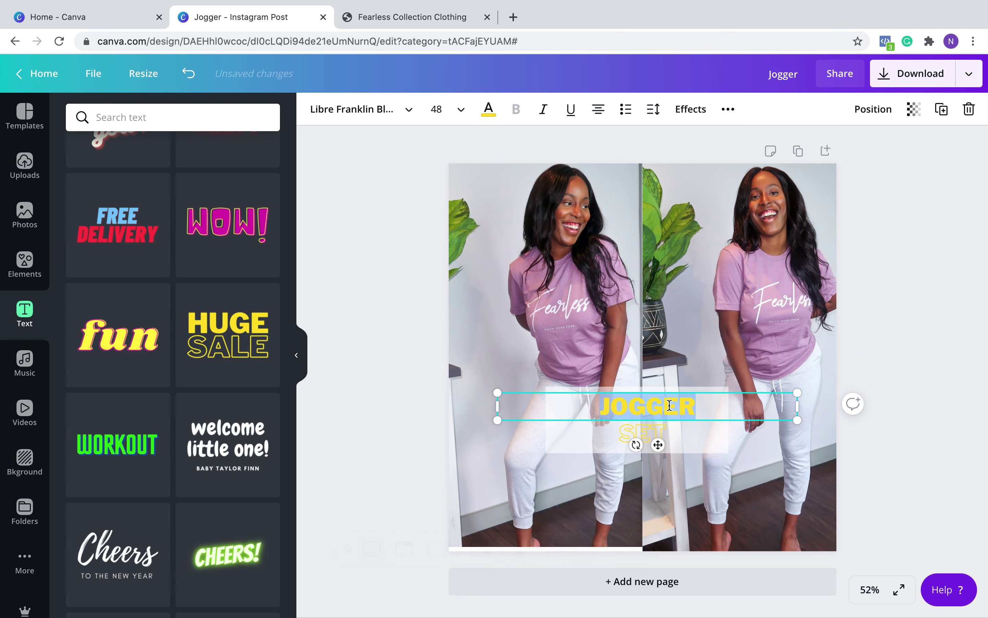
left_click(488, 109)
left_click(187, 423)
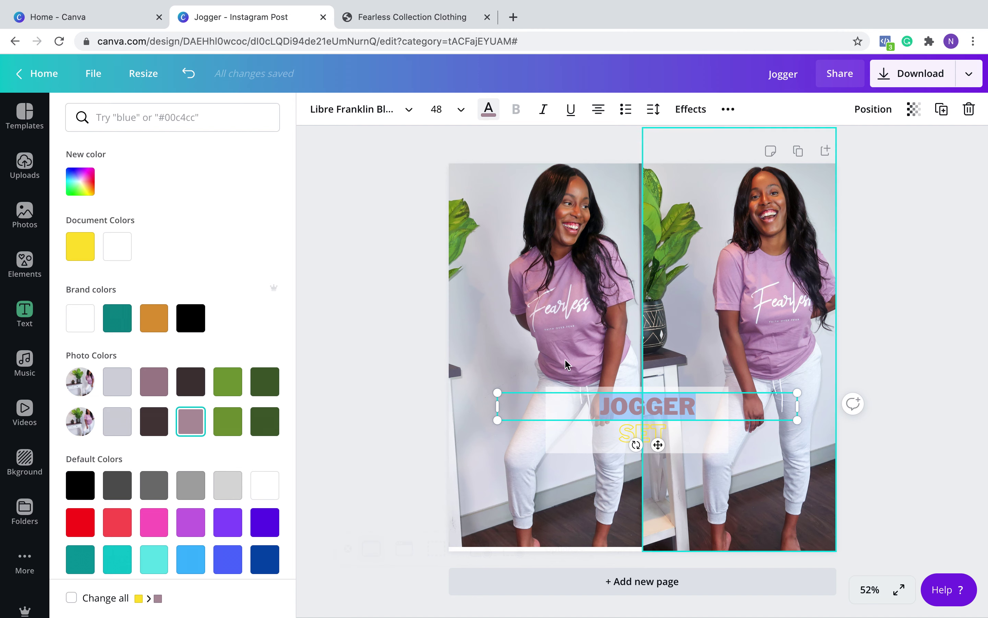
left_click(658, 433)
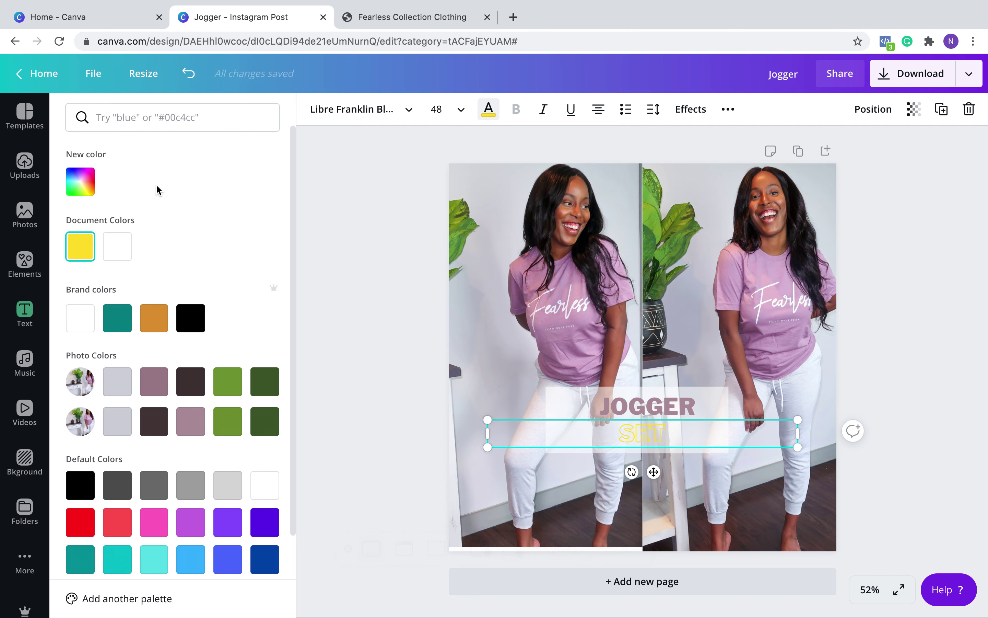
left_click(191, 421)
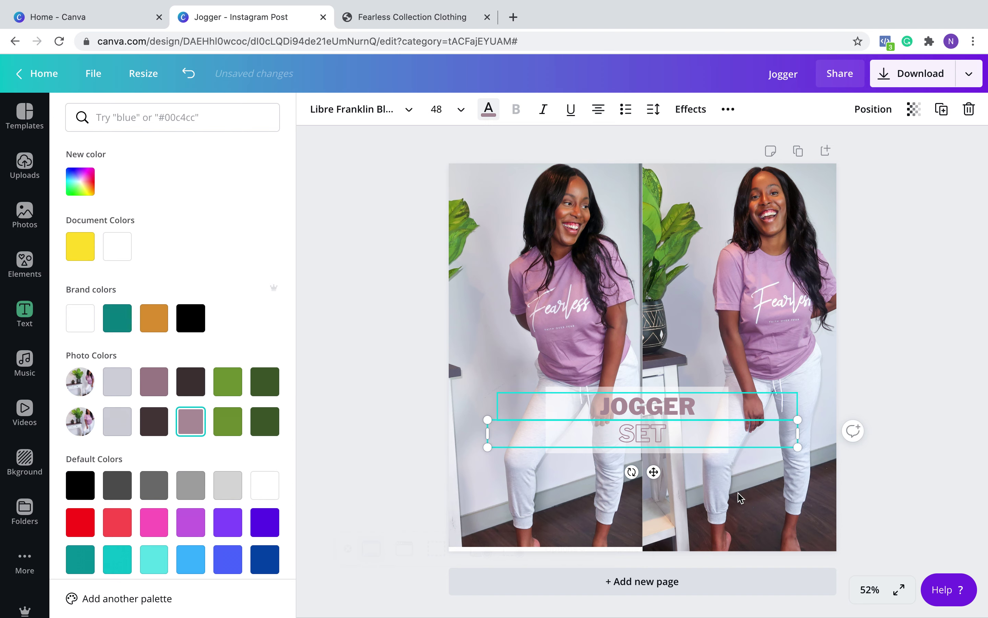
- Give the outlined SET text the more saturated custom color #B2738D
left_click(80, 182)
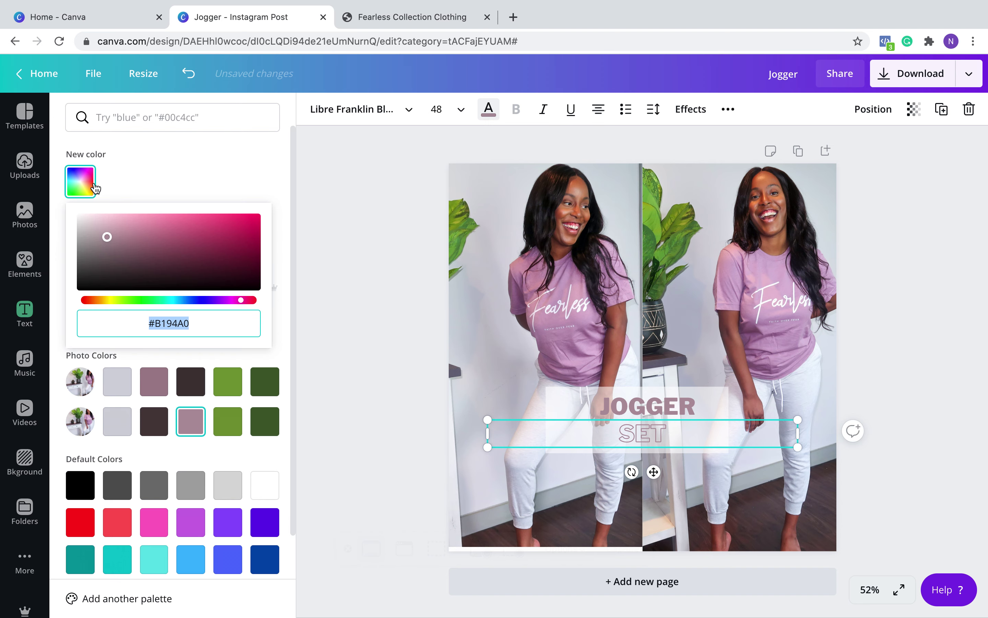
left_click(212, 256)
left_click(142, 236)
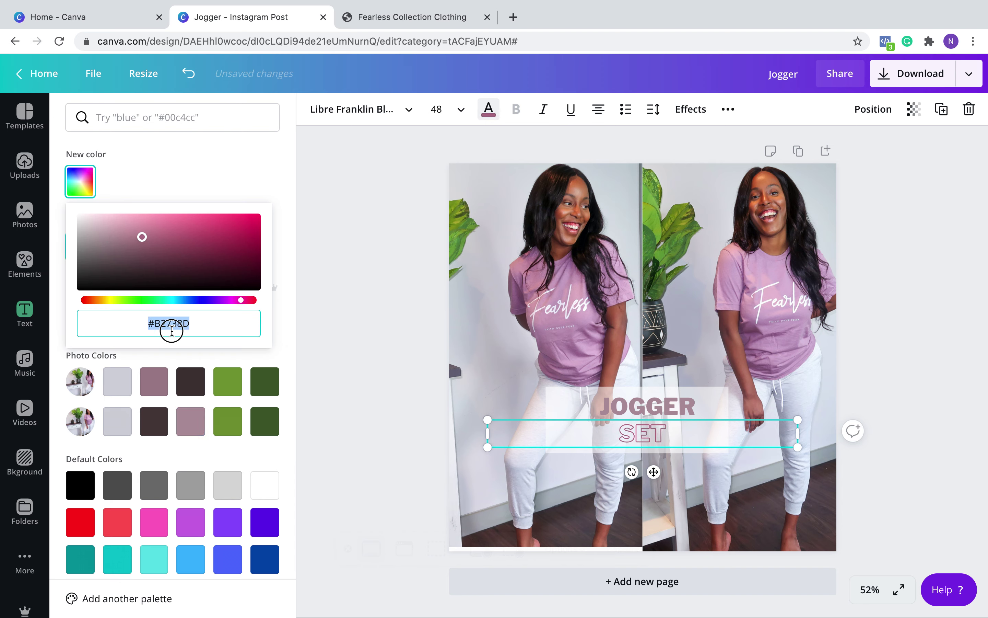
left_click(305, 290)
left_click(304, 290)
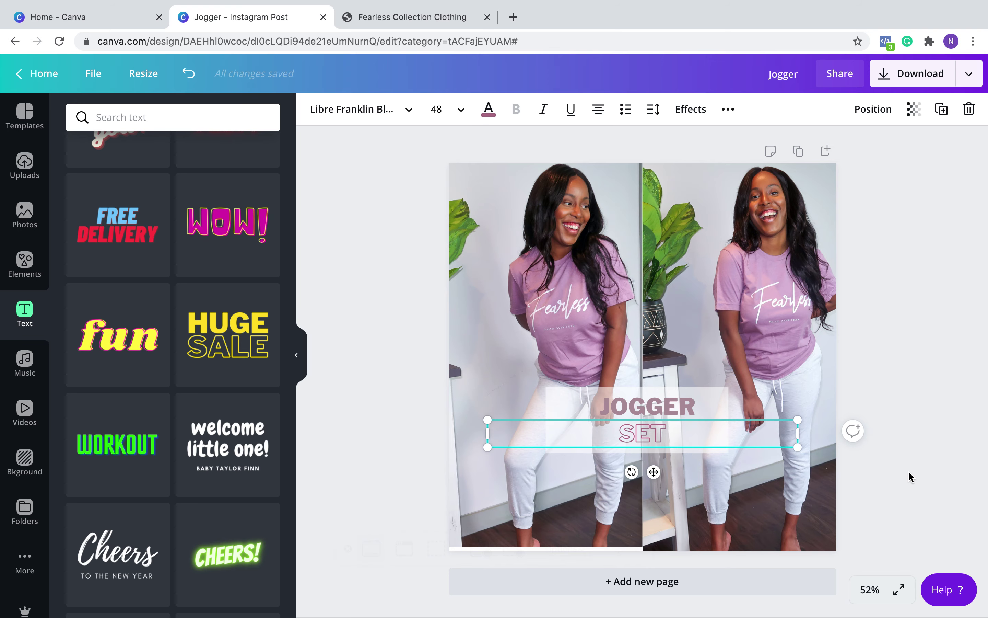
- Tighten JOGGER and SET together low in the white rectangle and extend the rectangle's upper edge slightly upward
mouse_move(650, 431)
left_mouse_down()
mouse_move(653, 439)
mouse_move(655, 412)
mouse_move(655, 420)
left_mouse_up()
left_click(655, 401)
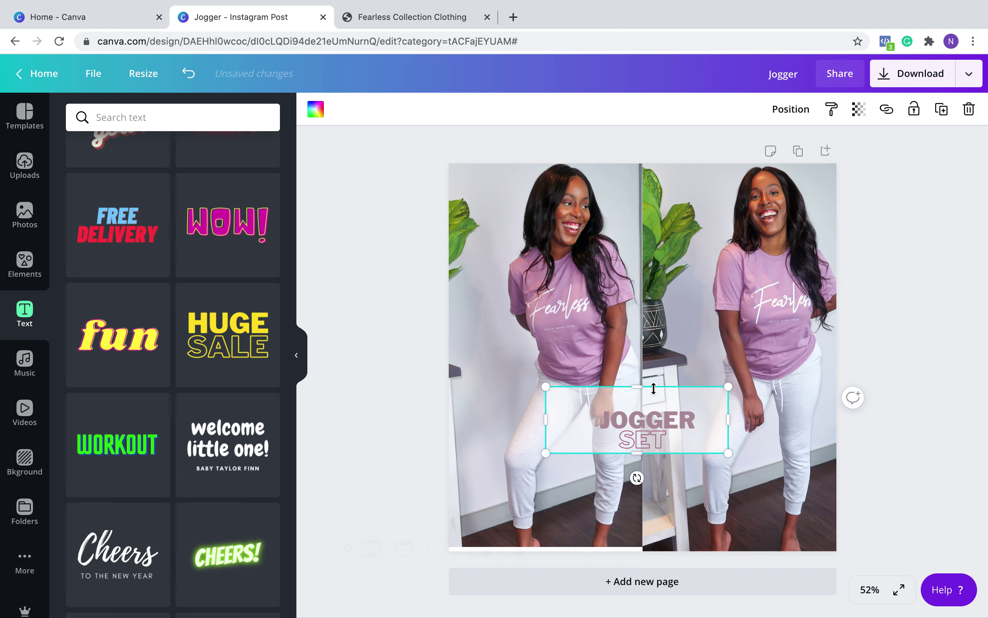
left_click_drag(637, 379, 637, 374)
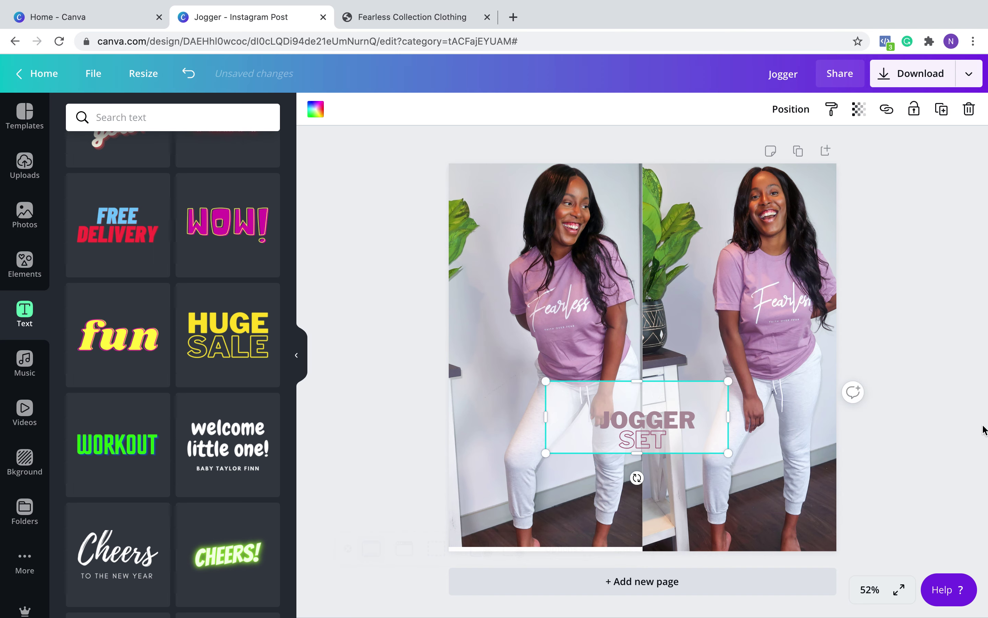
left_click(942, 364)
- Add the red "Stay Fearless" font combination, ungroup it, and delete the word Stay
scroll(86, 336, "up", 12)
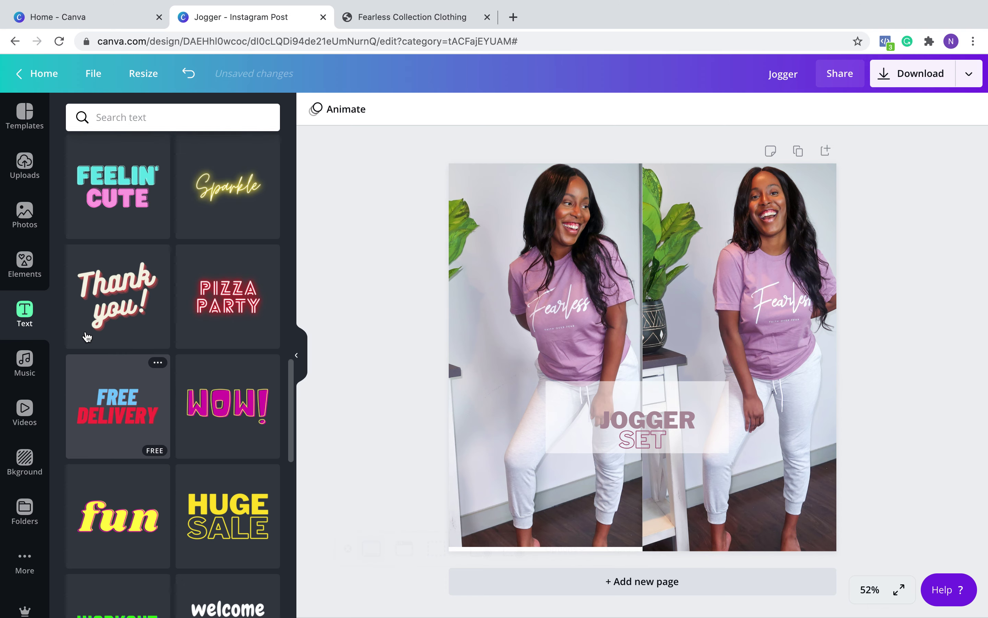
scroll(86, 336, "up", 6)
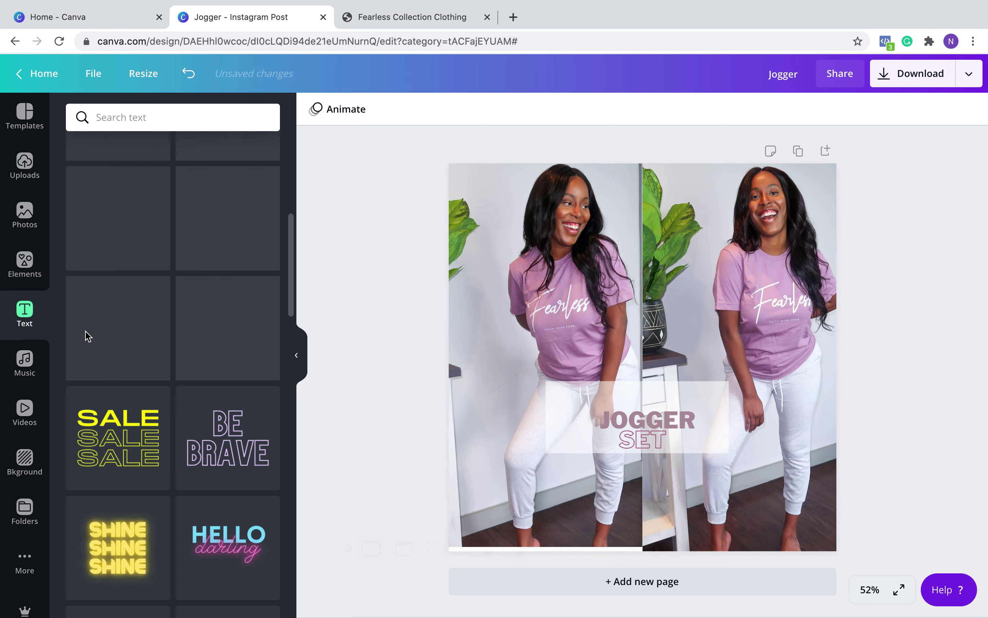
scroll(178, 242, "up", 5)
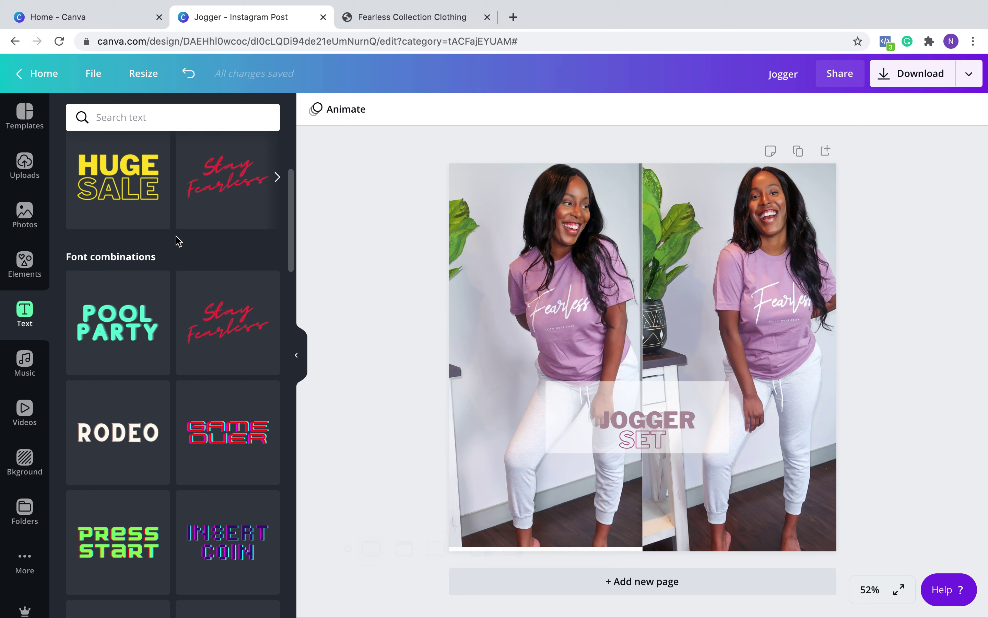
left_click(210, 323)
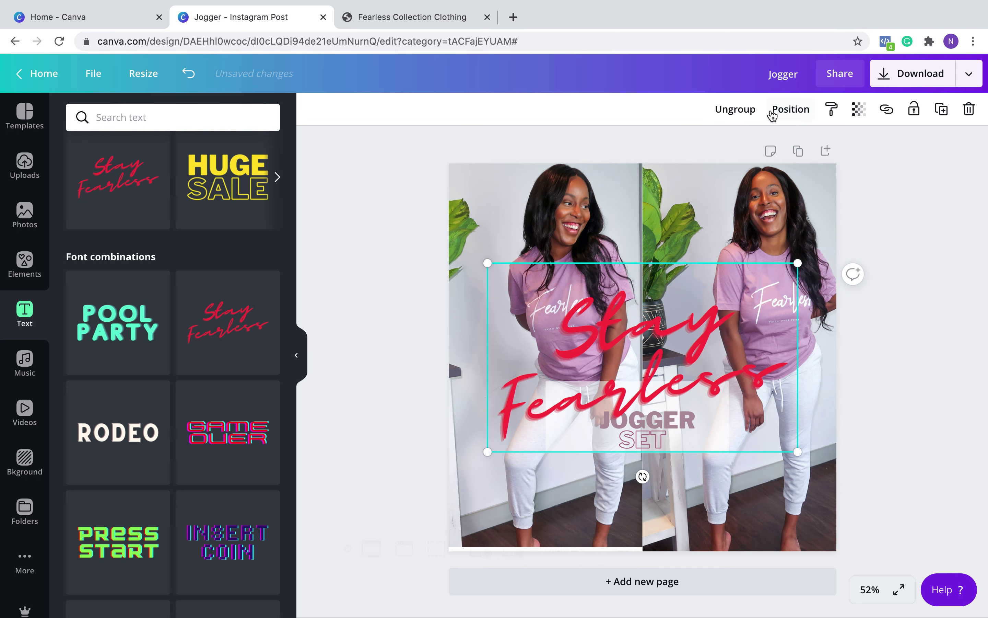
left_click(735, 110)
left_click(861, 243)
left_click(623, 311)
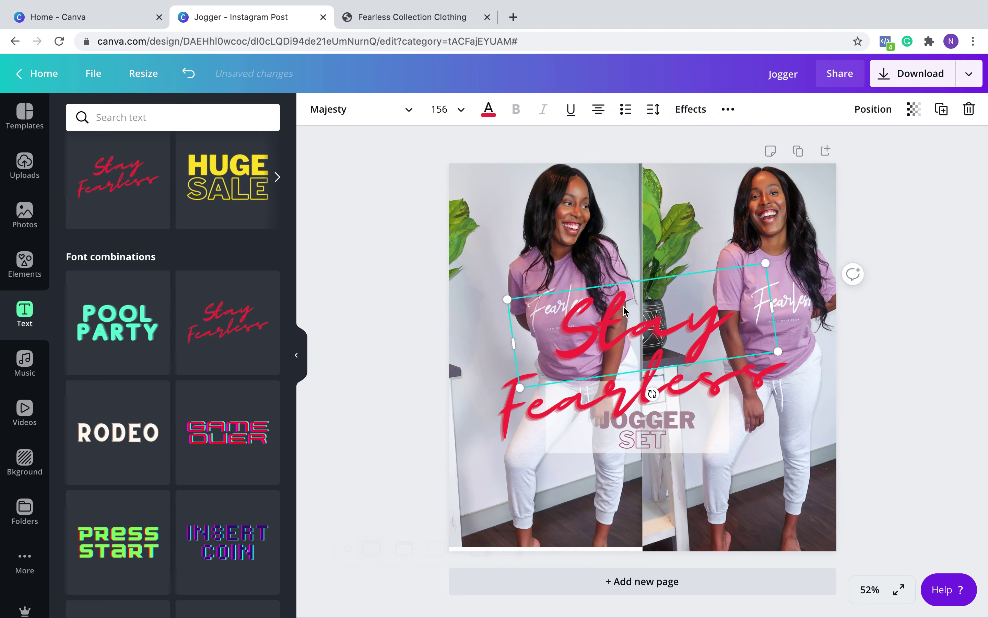
key("Delete")
- Shrink the Fearless script text to font size 67.4 and place it over the upper left of JOGGER
left_click(713, 382)
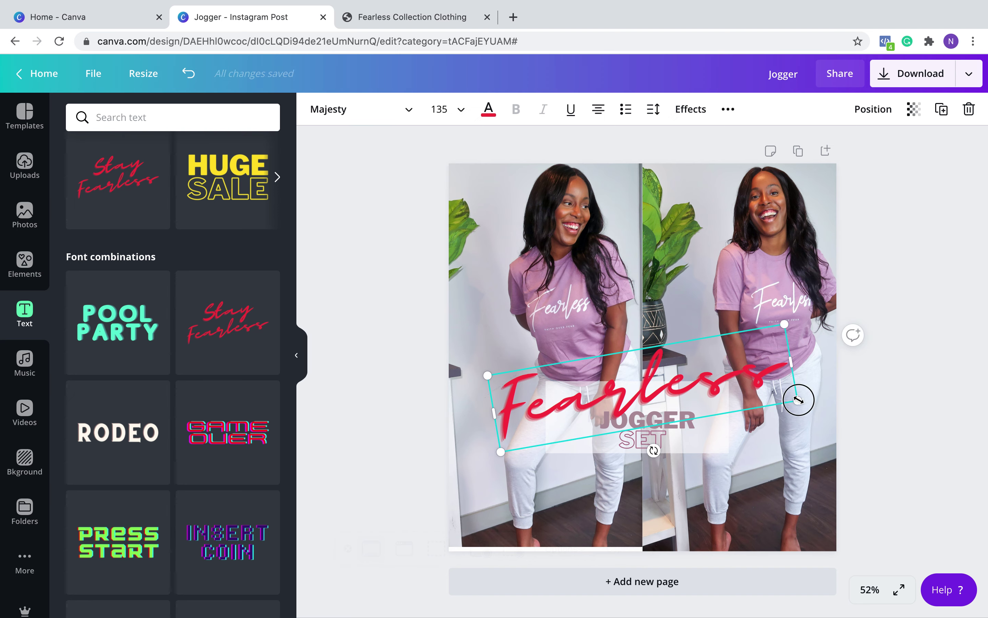
left_click_drag(798, 400, 645, 402)
left_click_drag(591, 377, 619, 391)
- Recolor the Fearless script text with the darker mauve from the first photo's color palette
double_click(620, 392)
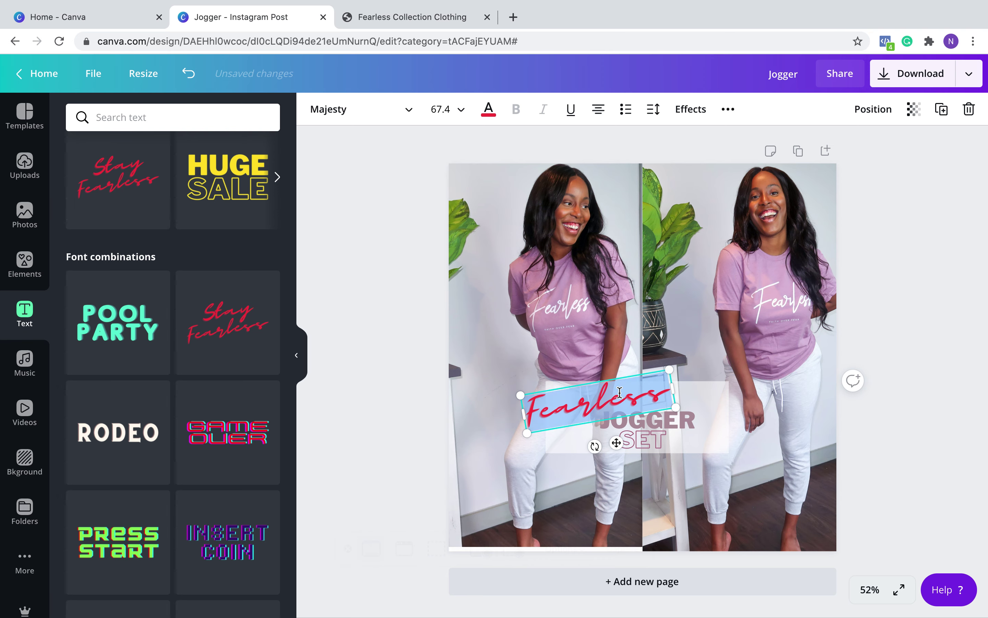
left_click(488, 110)
left_click(156, 389)
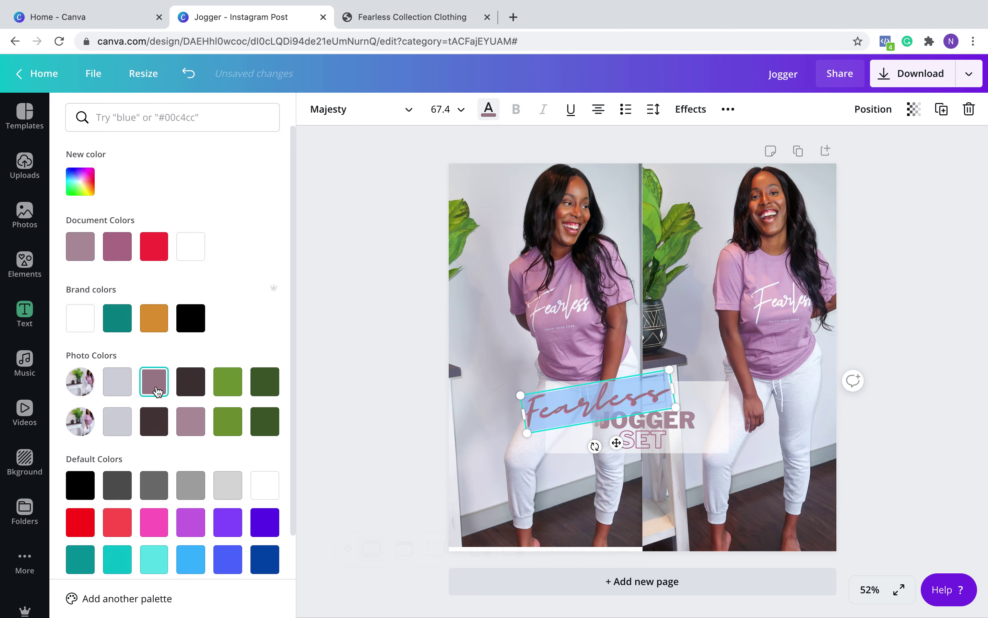
left_click(868, 343)
left_click(869, 341)
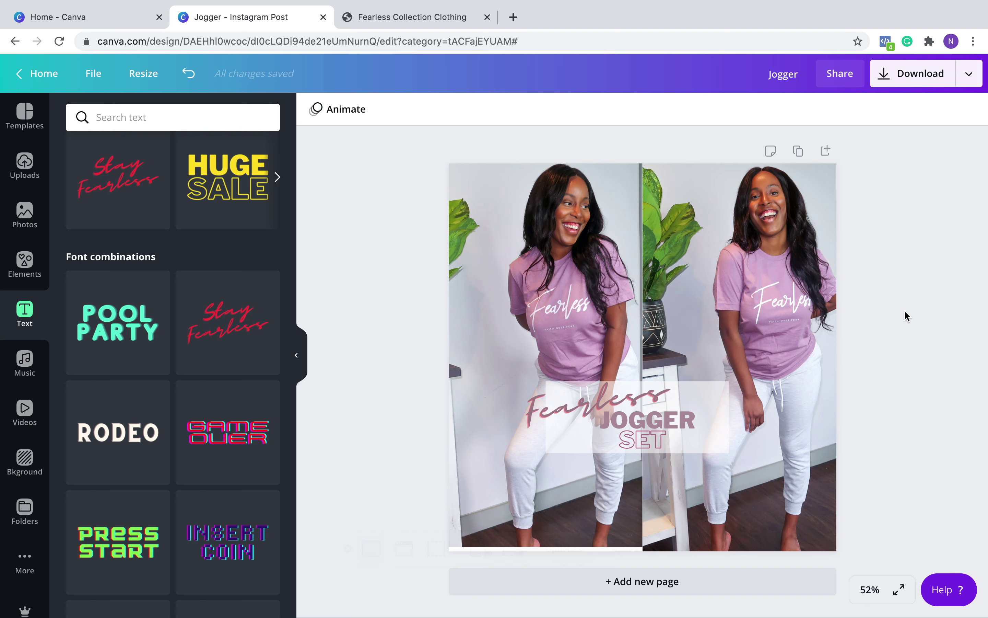
- Set the banner rectangle's fill to white and its transparency value to 81
left_click(716, 395)
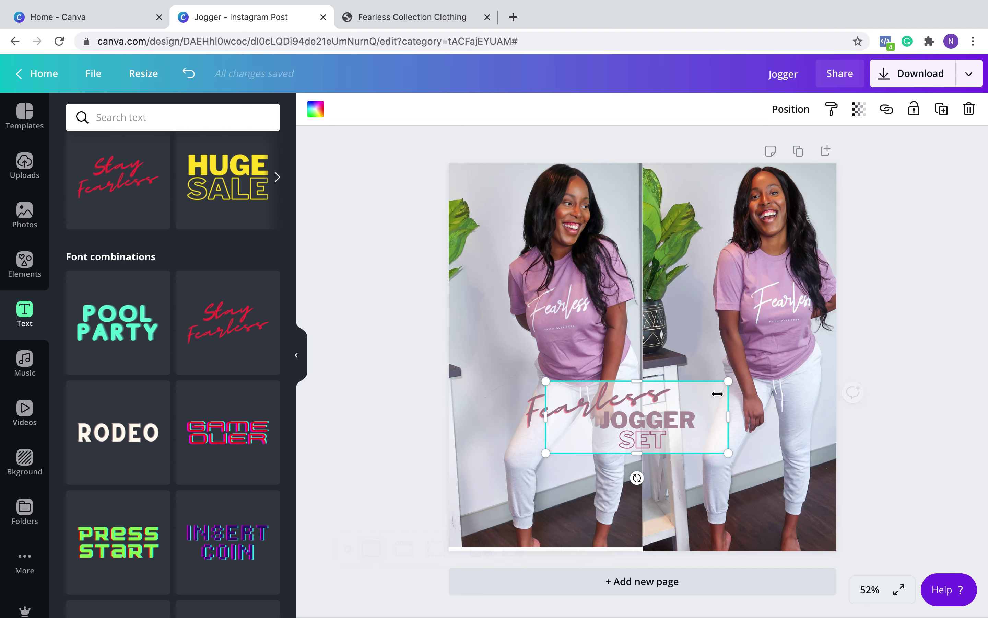
left_click(859, 109)
left_click(316, 109)
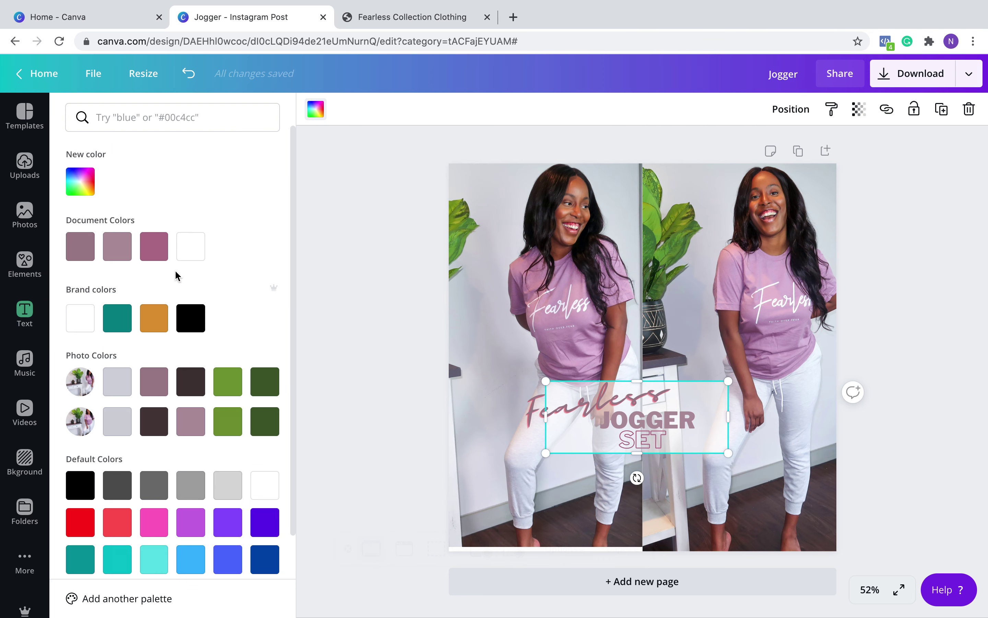
left_click(191, 318)
left_click(179, 251)
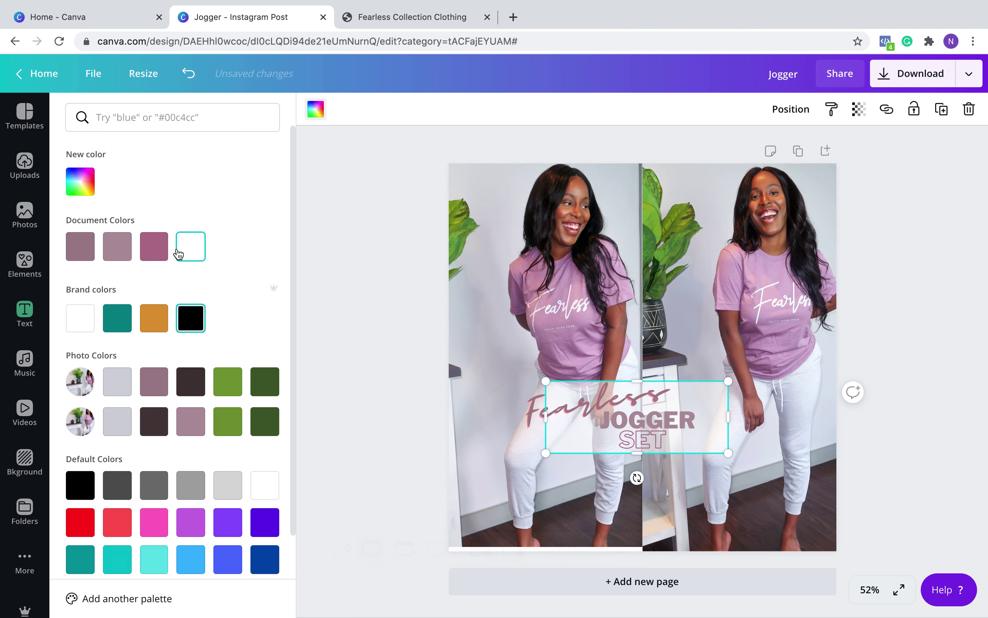
left_click(859, 111)
left_click_drag(784, 147, 802, 147)
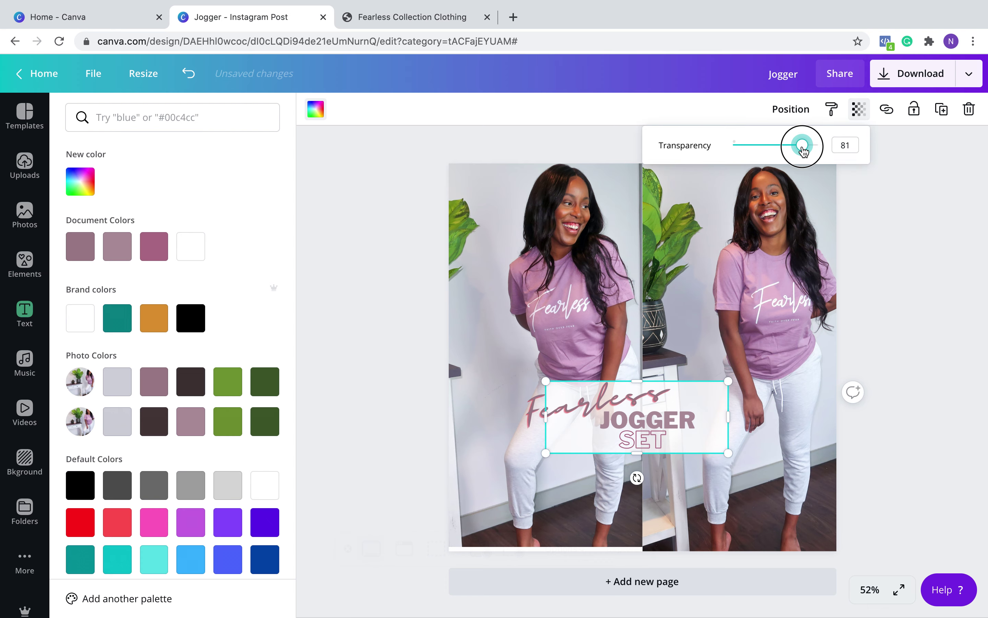
left_click(928, 355)
left_click(927, 356)
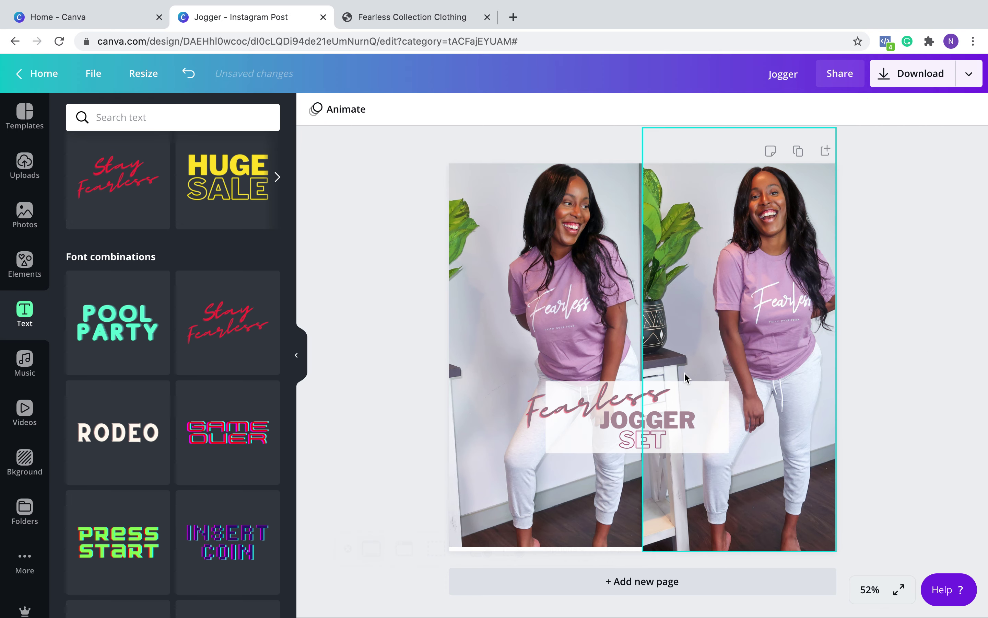
- Shift the Fearless text slightly right and extend the white rectangle's left edge outward behind it
left_click(645, 402)
left_click(655, 449)
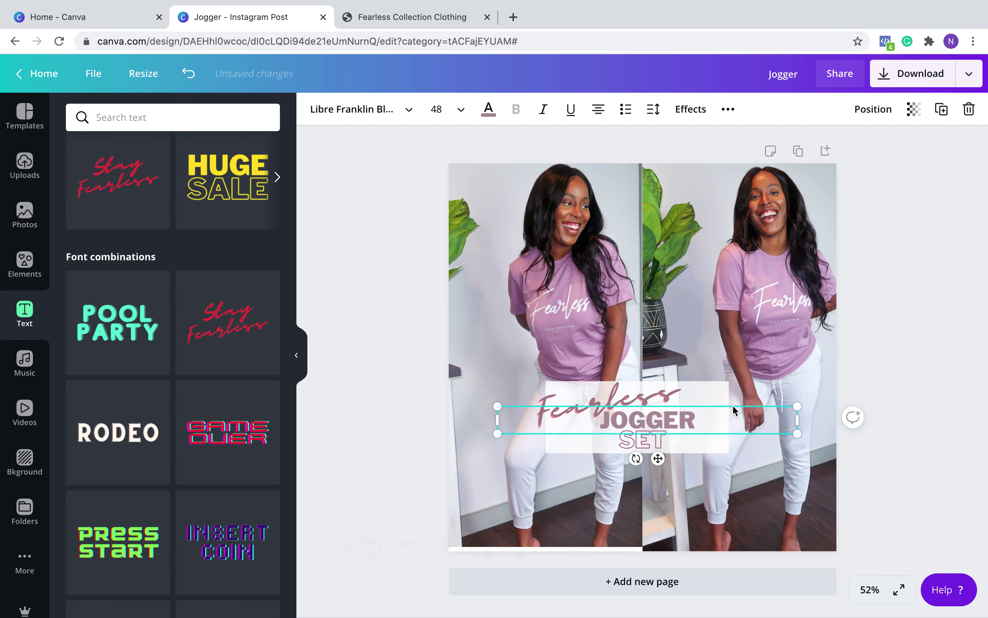
left_click(712, 396)
left_click_drag(547, 419, 532, 418)
left_click(904, 400)
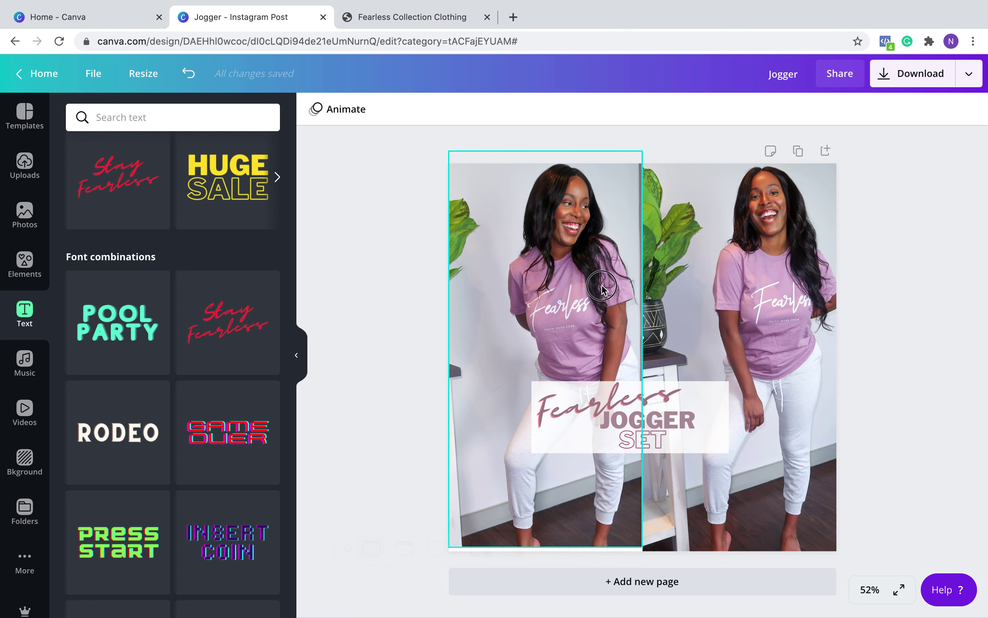
- Move both photos outward to clear the middle of the page and group the banner's texts with their white rectangle
left_click_drag(602, 287, 500, 294)
left_click(692, 282)
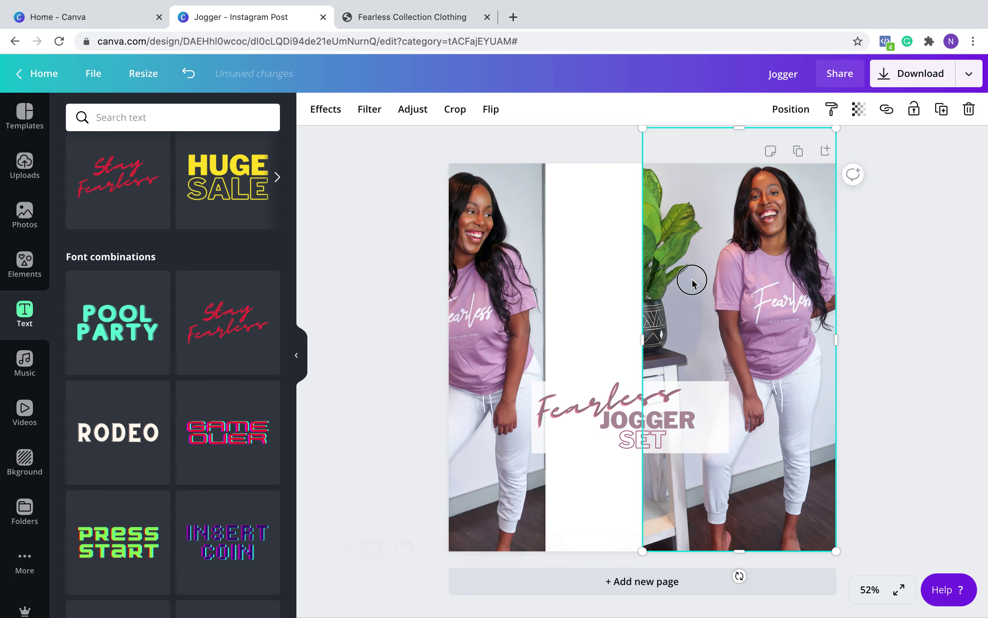
left_click_drag(692, 282, 794, 286)
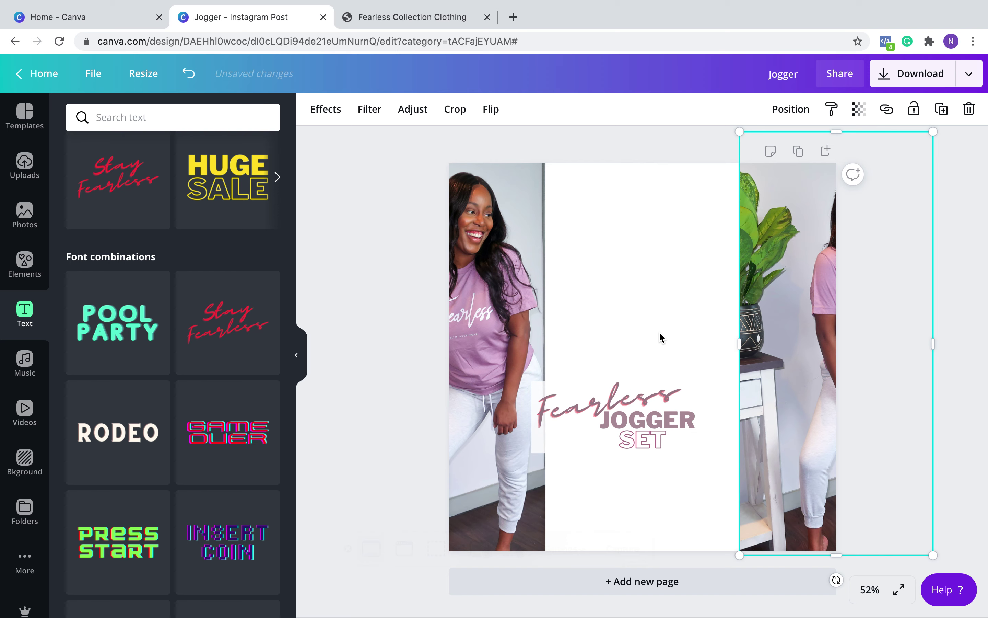
left_click(651, 436)
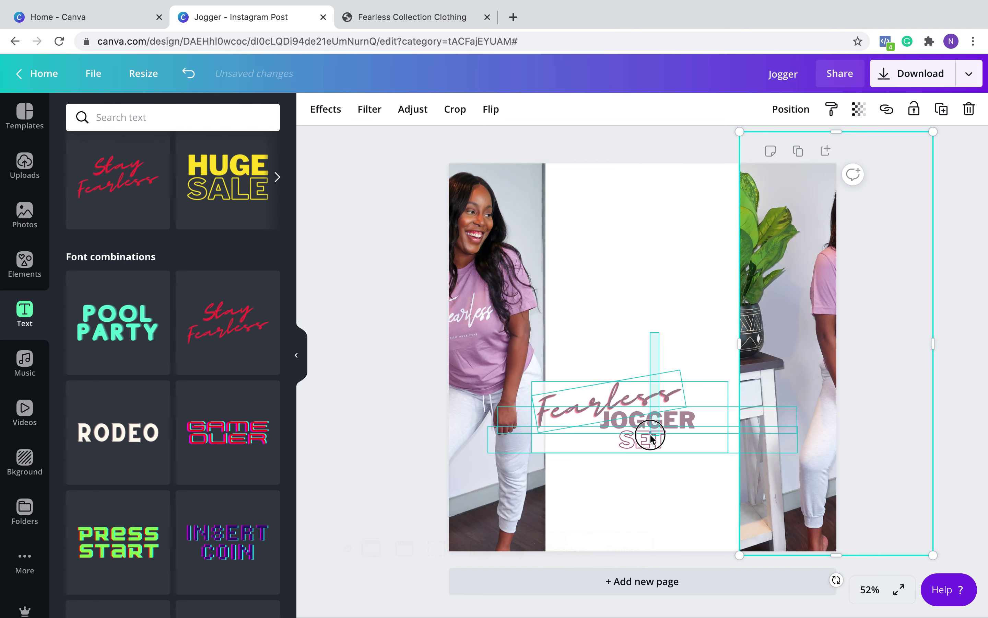
left_click(647, 436)
left_click(881, 110)
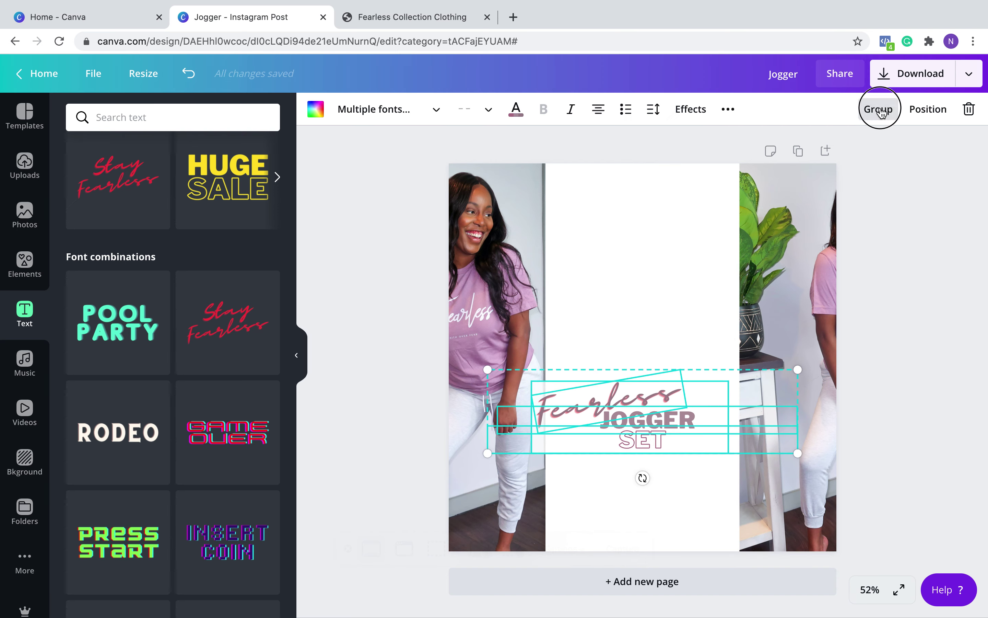
- Return the two photos to their side-by-side positions and move the grouped banner slightly up and to the right
left_click_drag(776, 287, 679, 282)
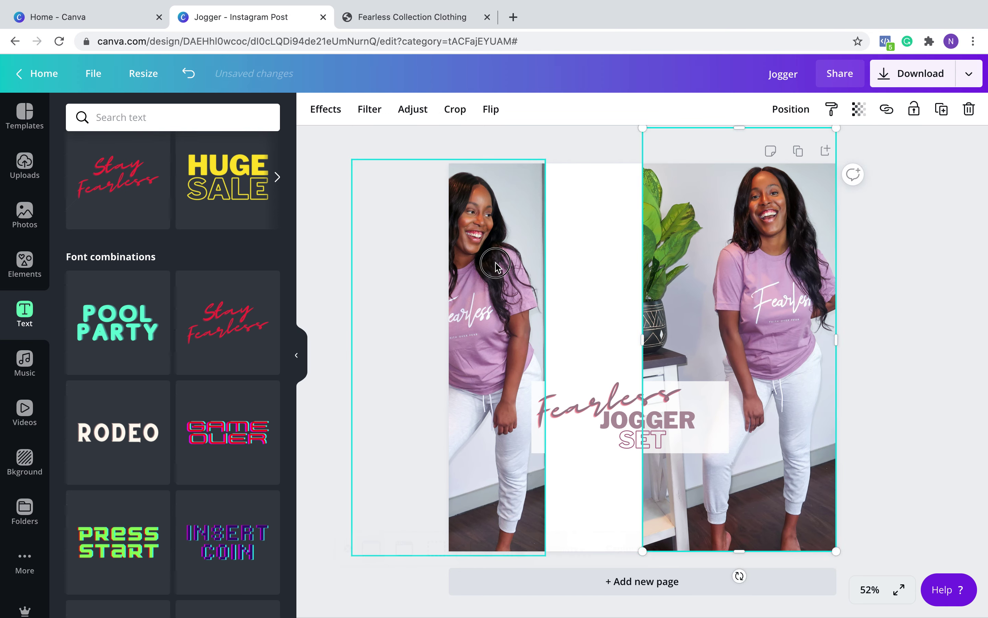
left_click_drag(492, 265, 592, 266)
left_click(904, 343)
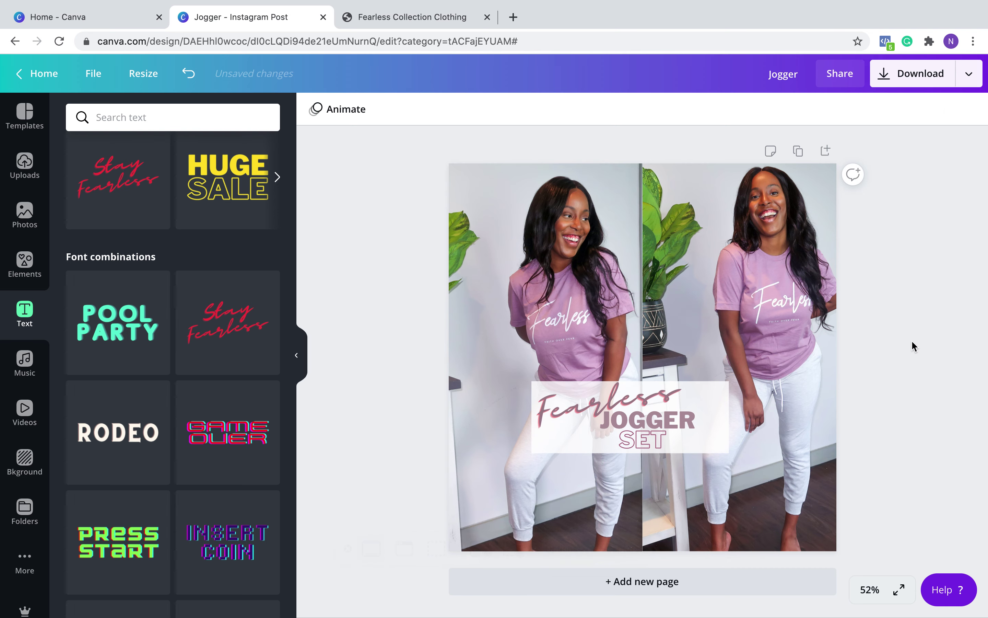
left_click_drag(697, 424, 703, 388)
left_click(901, 385)
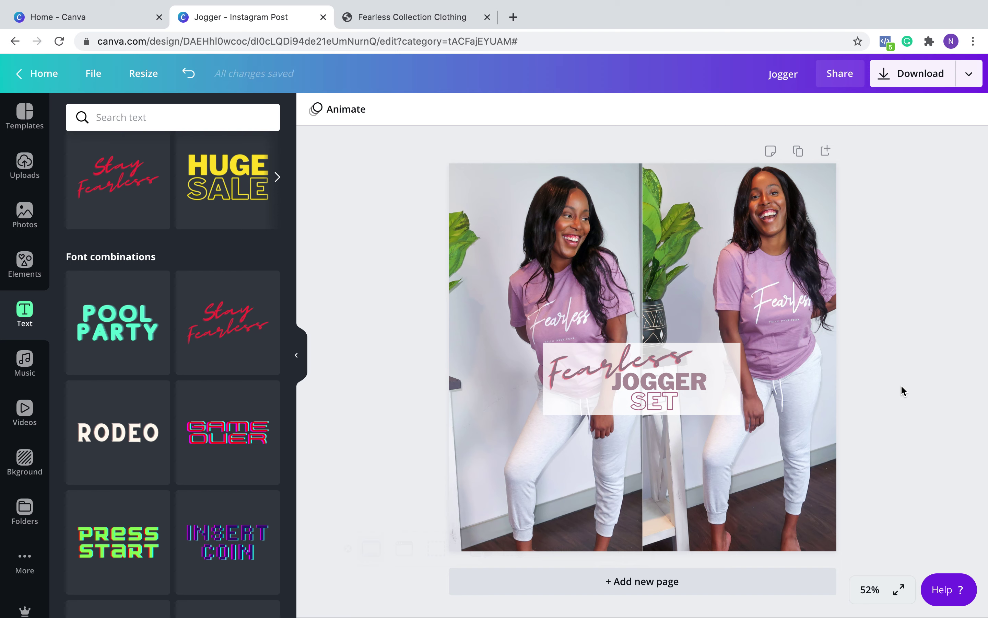
- Try teal and green for the Fearless text's Echo effect, and set its color to the document's magenta-mauve
left_click(614, 360)
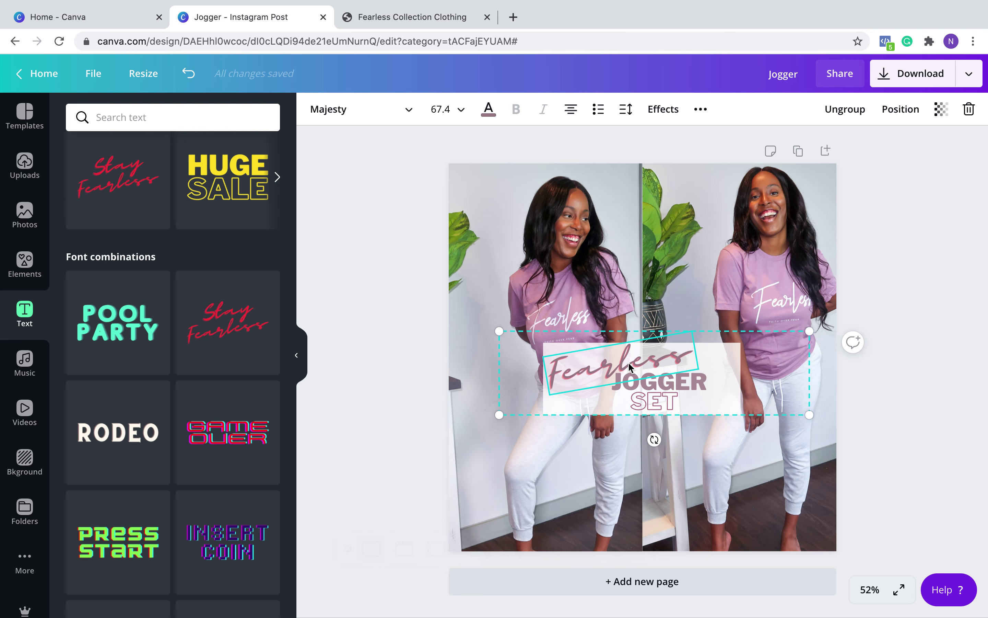
left_click(664, 109)
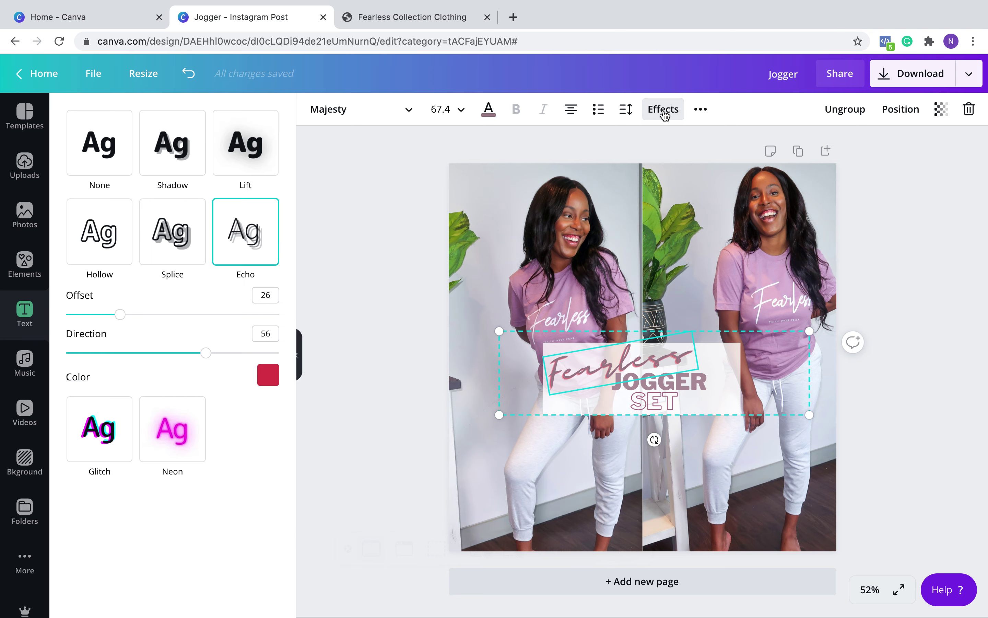
left_click(268, 375)
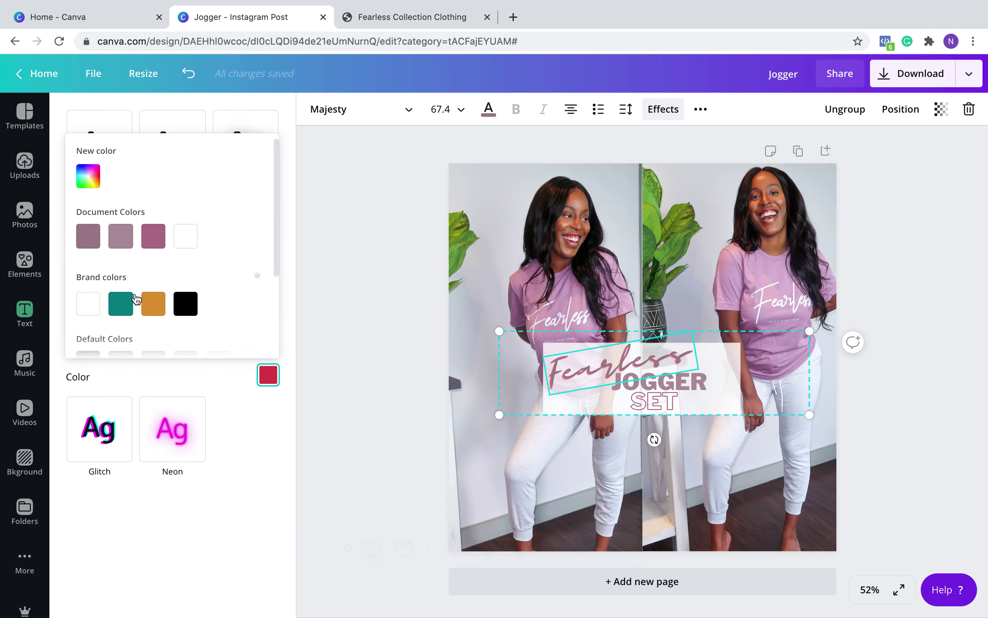
left_click(118, 306)
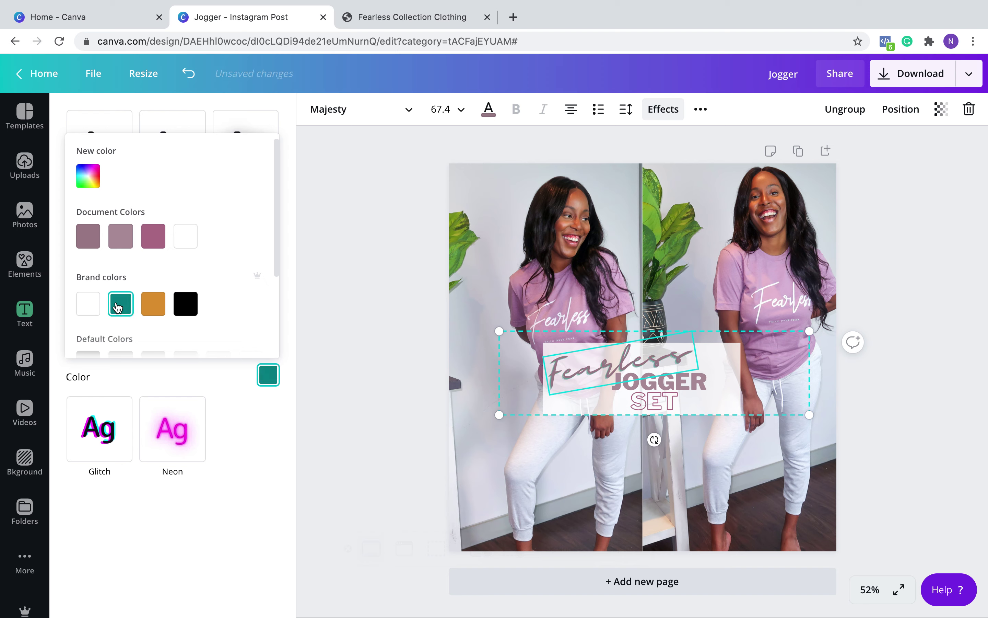
scroll(151, 291, "down", 3)
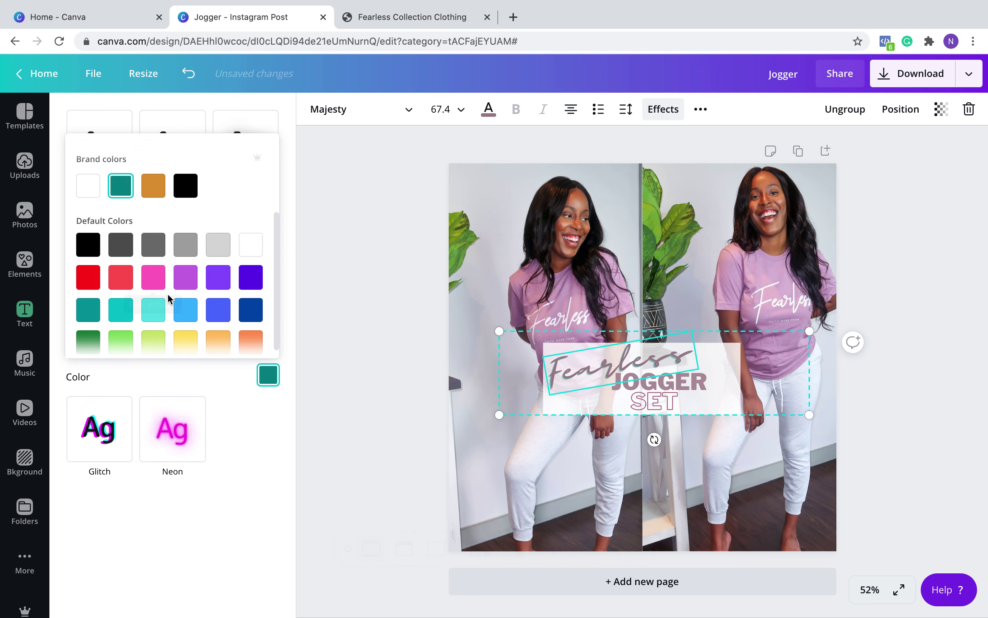
left_click(84, 337)
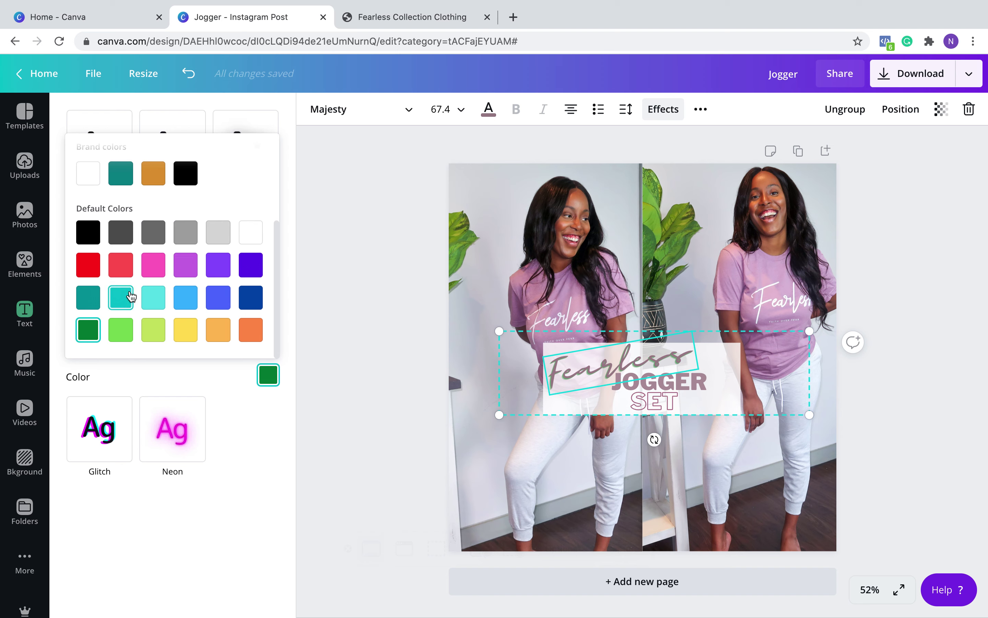
scroll(130, 295, "up", 3)
left_click(161, 174)
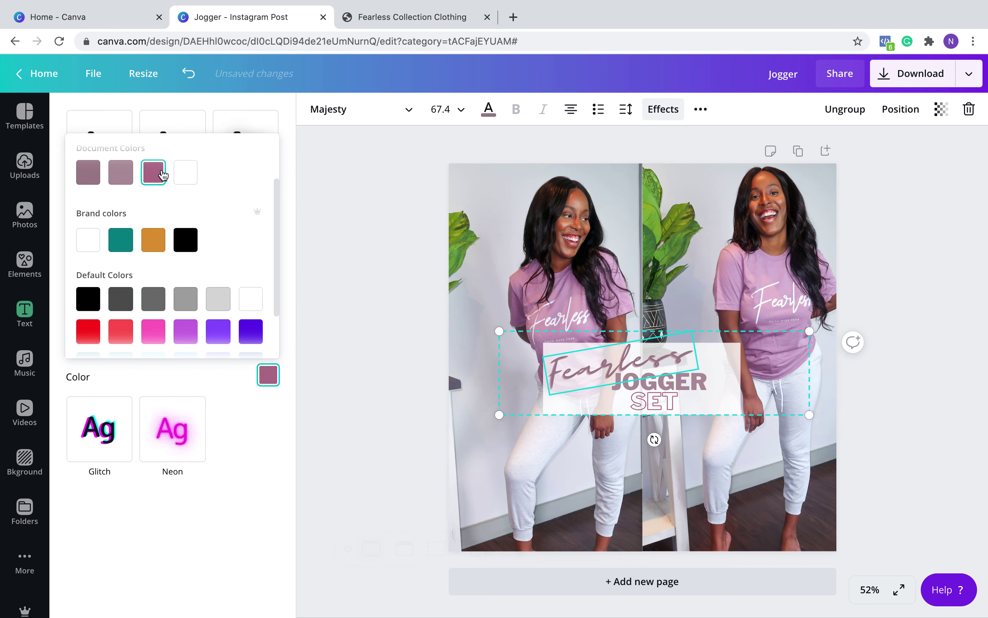
- Try red, green and the brand teal as the Fearless text's Echo color and return it to the document's magenta-mauve
left_click(92, 334)
scroll(180, 303, "down", 3)
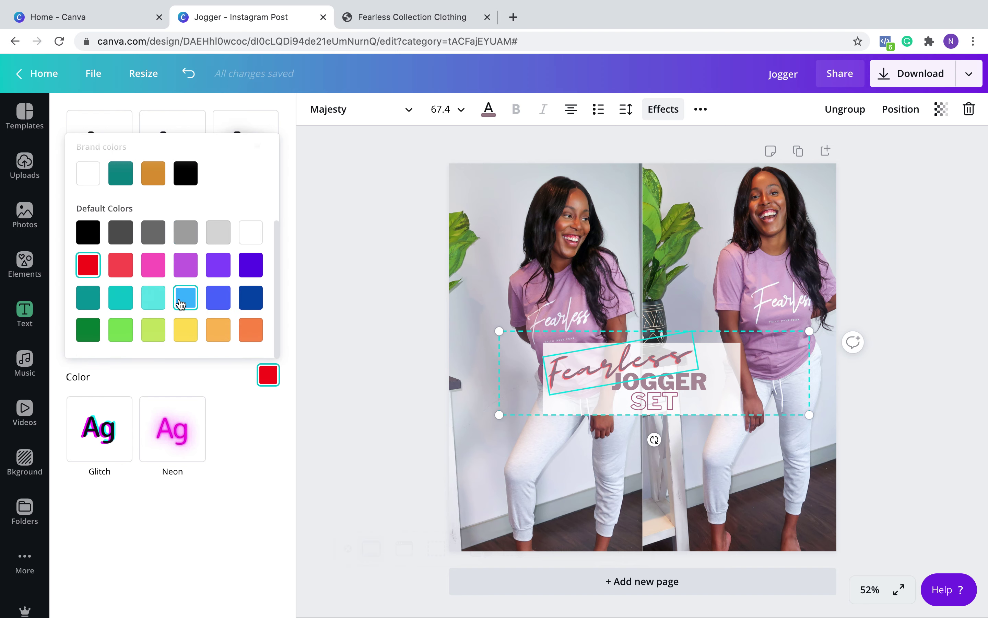
left_click(84, 327)
scroll(119, 266, "up", 2)
scroll(124, 254, "up", 1)
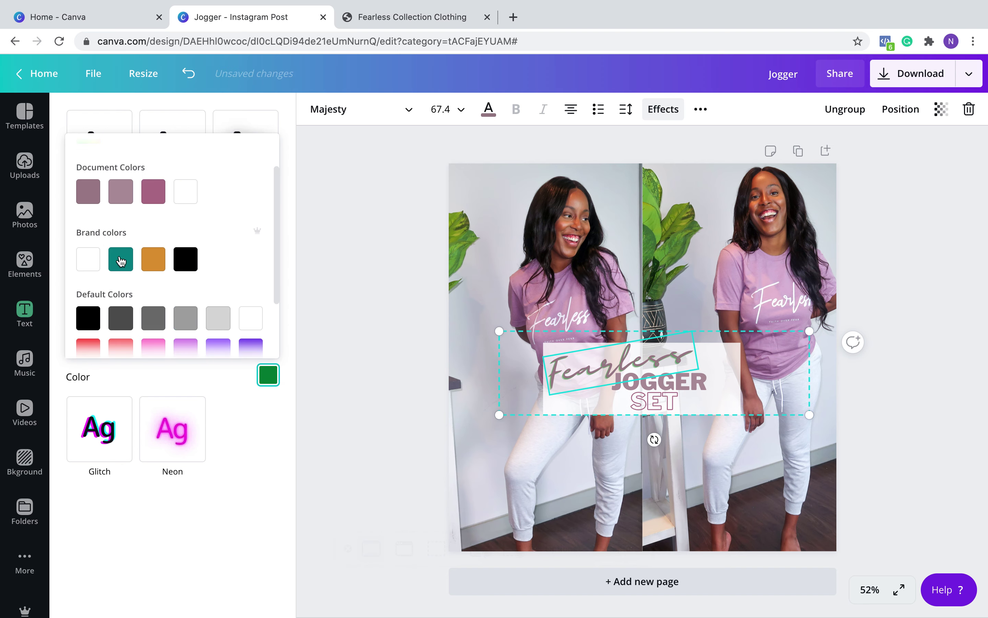
left_click(121, 266)
left_click(153, 191)
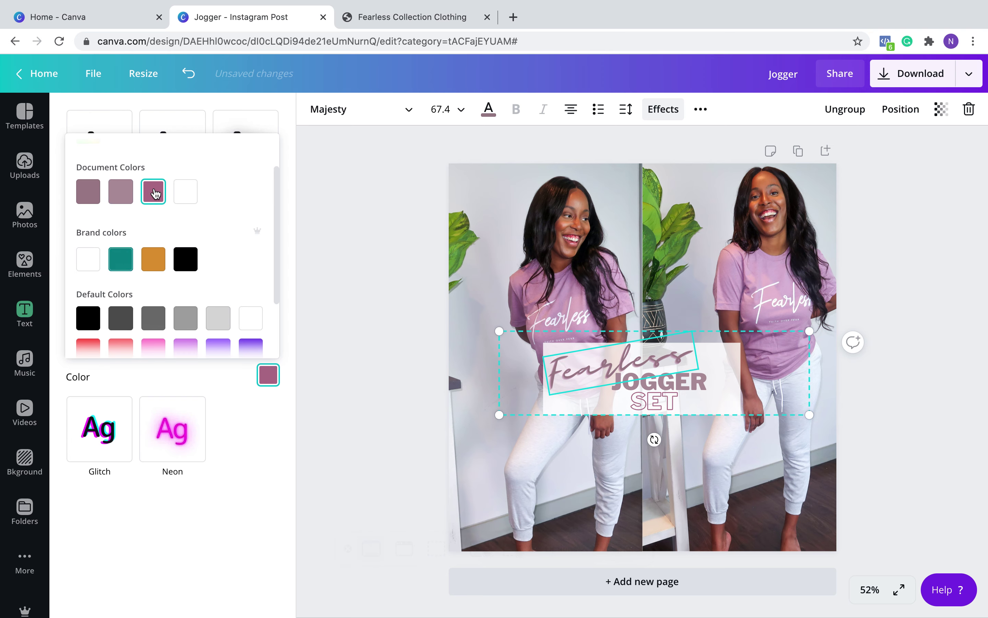
left_click(915, 371)
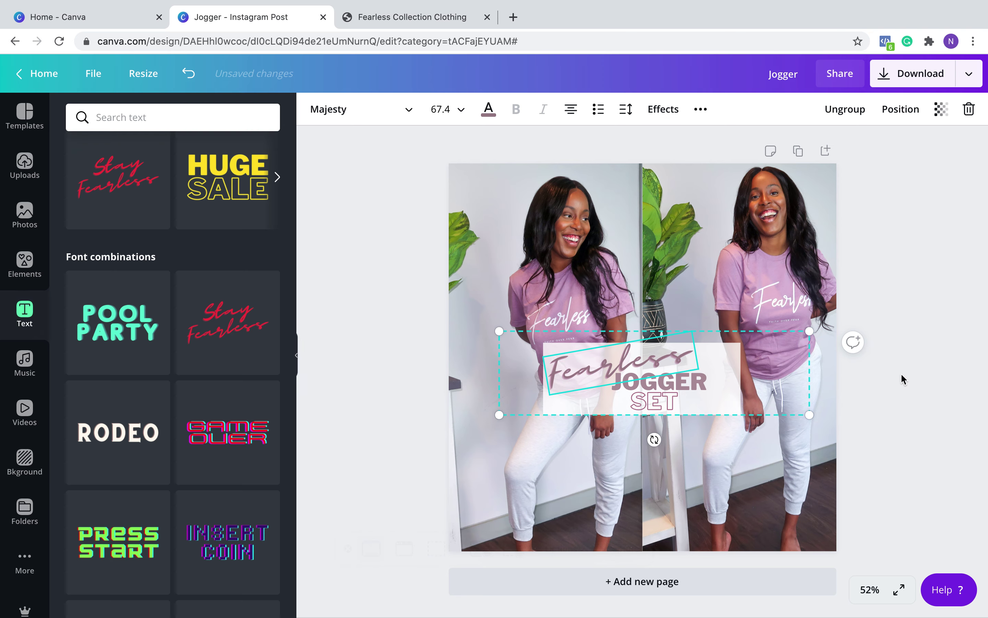
left_click(904, 430)
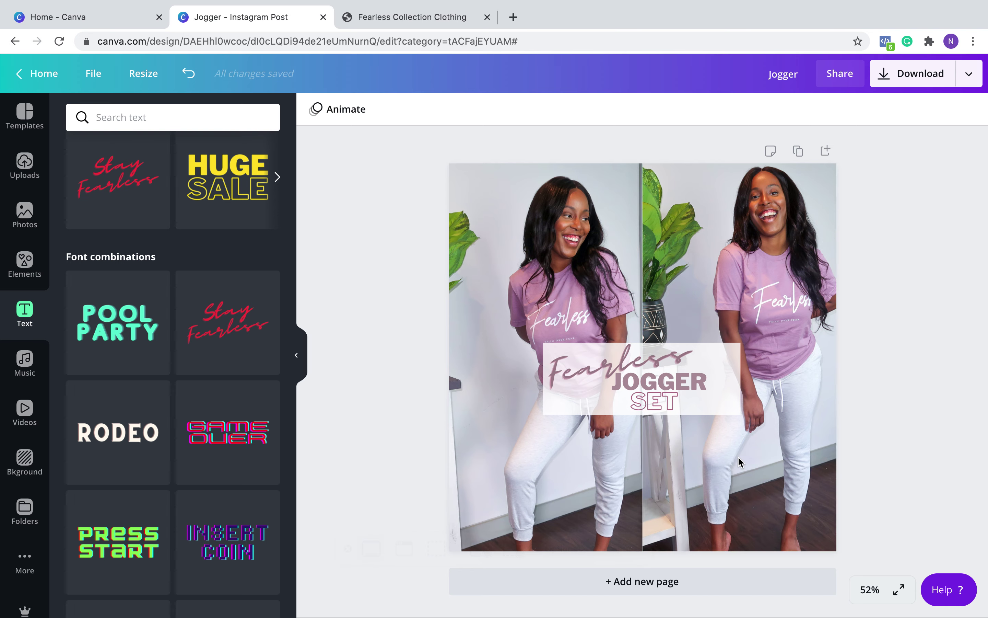
- Shrink the grouped banner until the Fearless text is size 61.2 and place it at waist height across both photos
left_click(721, 410)
left_click_drag(809, 414, 781, 407)
left_click_drag(701, 370, 621, 482)
left_click(897, 309)
left_click_drag(553, 492, 654, 374)
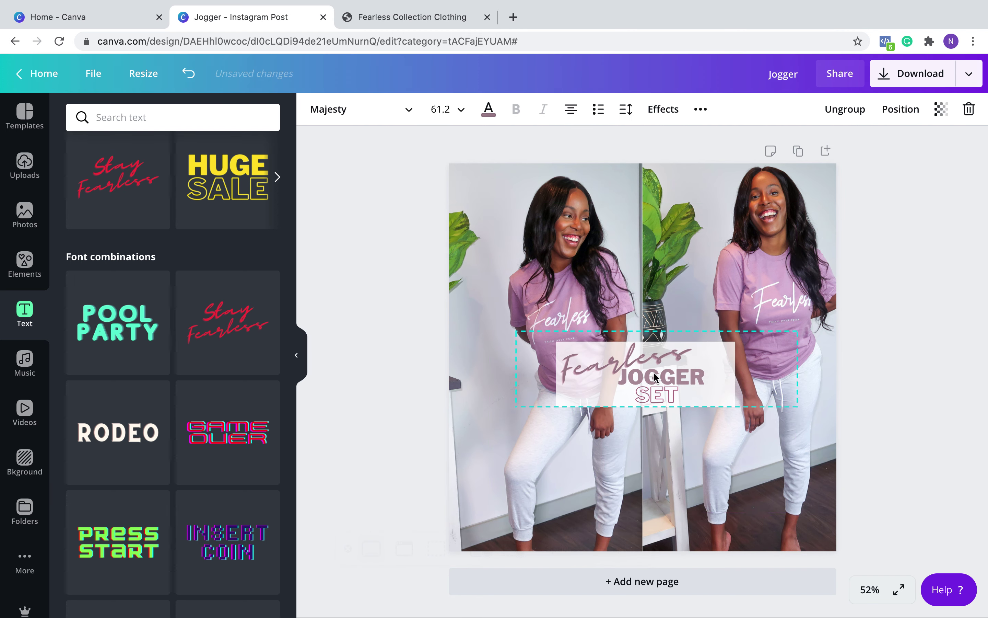
left_click(933, 290)
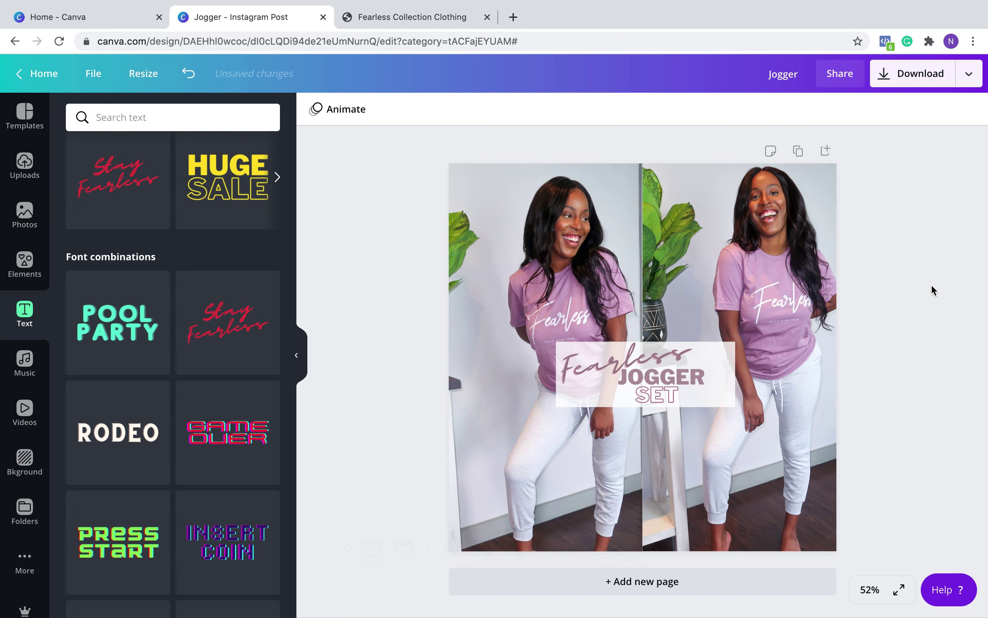
- Download the design as a PNG at 1x size (1080 x 1080 px) and dismiss the completion dialog
left_click(968, 74)
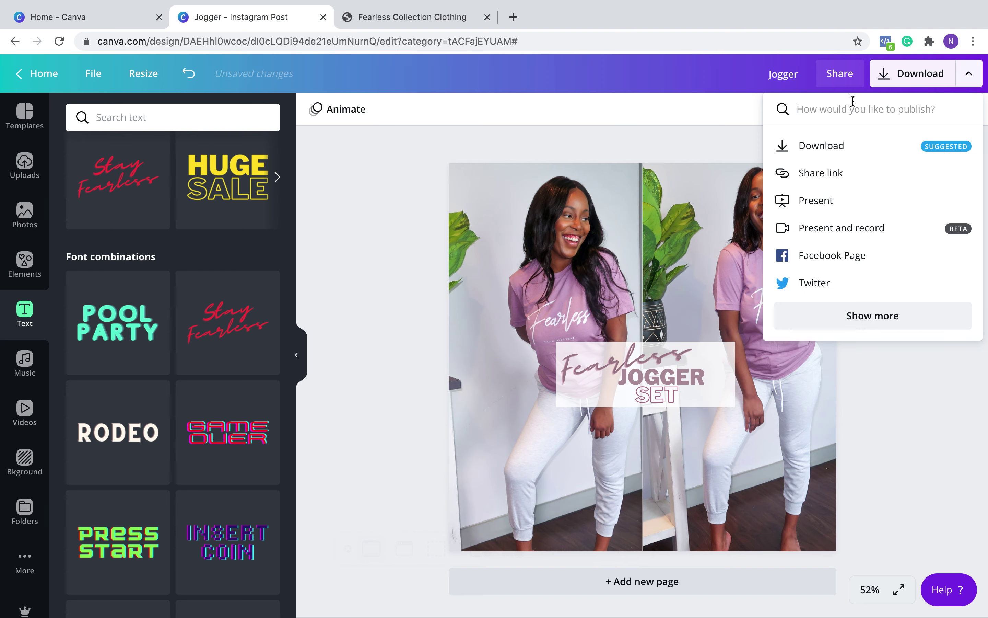
left_click(845, 145)
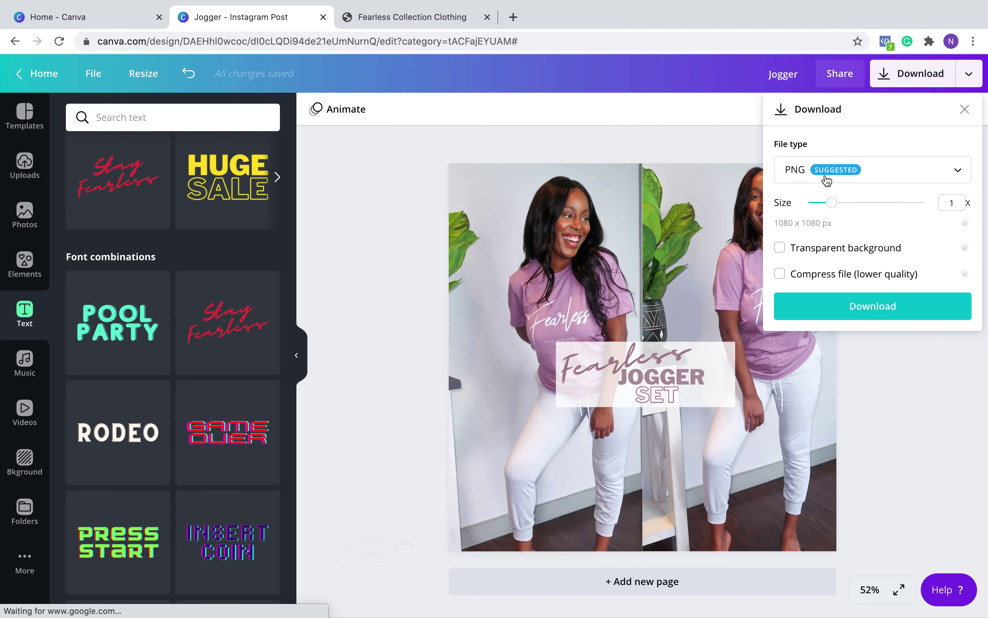
left_click(881, 313)
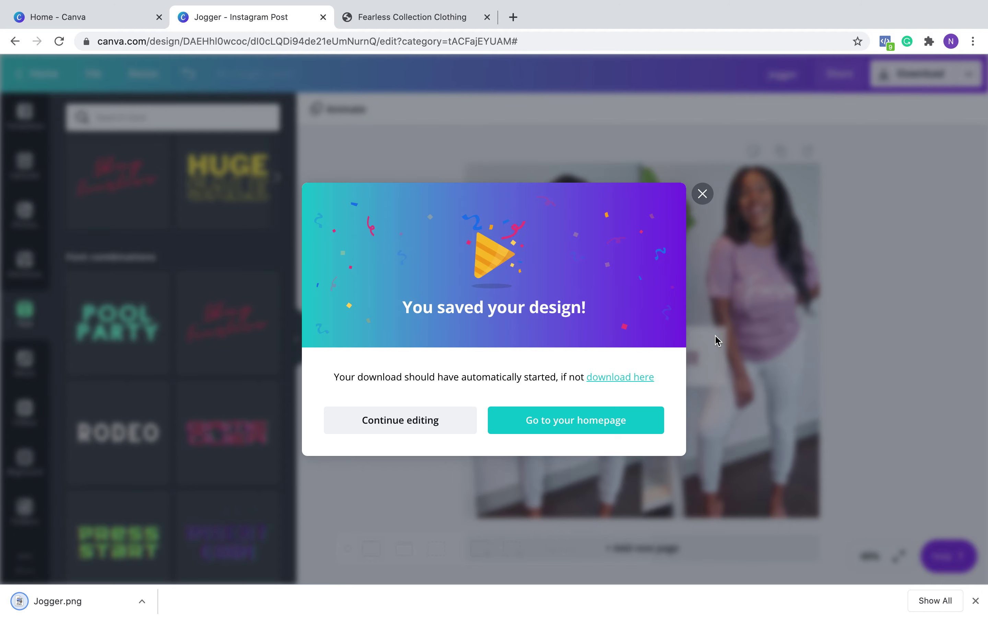
left_click(702, 193)
- Choose The Fearless Collection Facebook Page as the publishing destination for the design
left_click(968, 76)
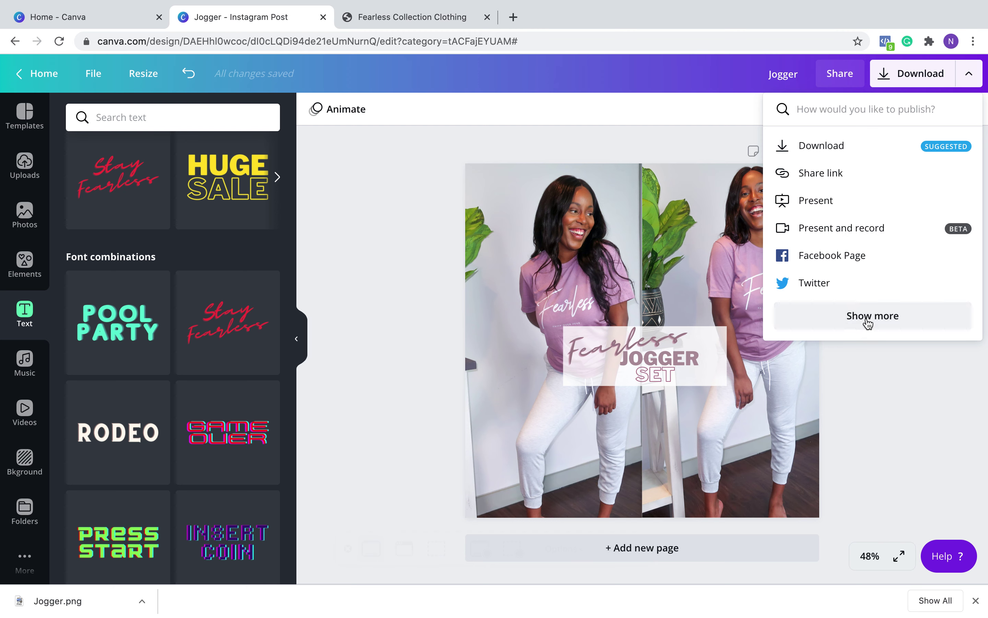
left_click(863, 321)
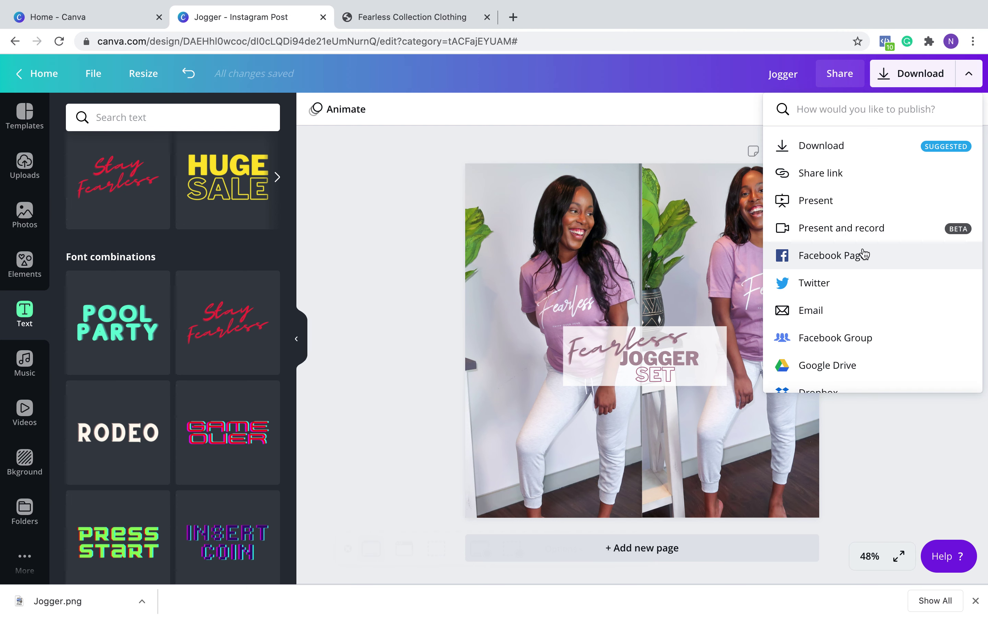
scroll(860, 259, "down", 3)
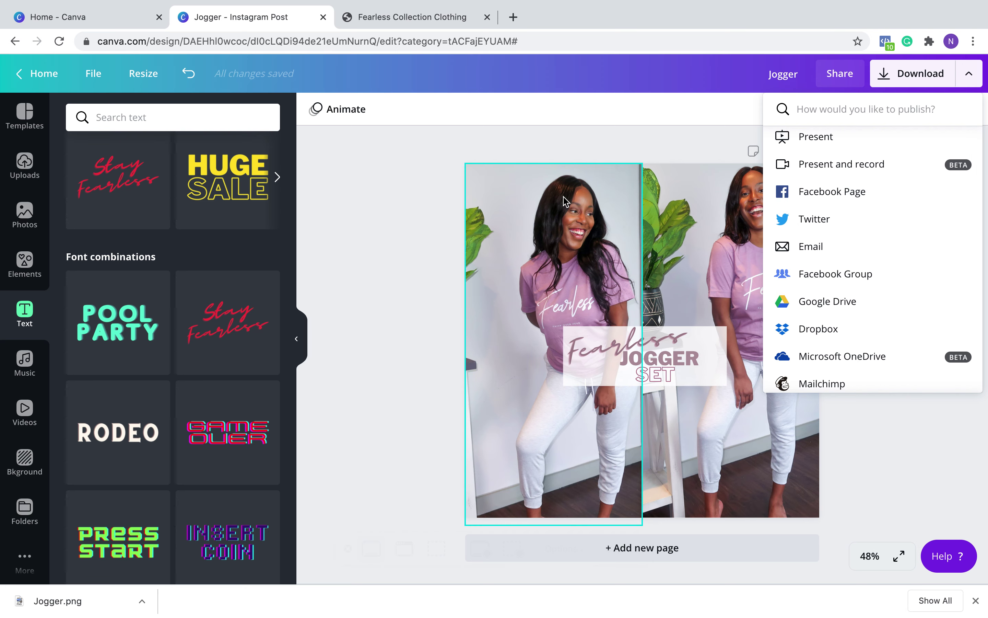
left_click(839, 196)
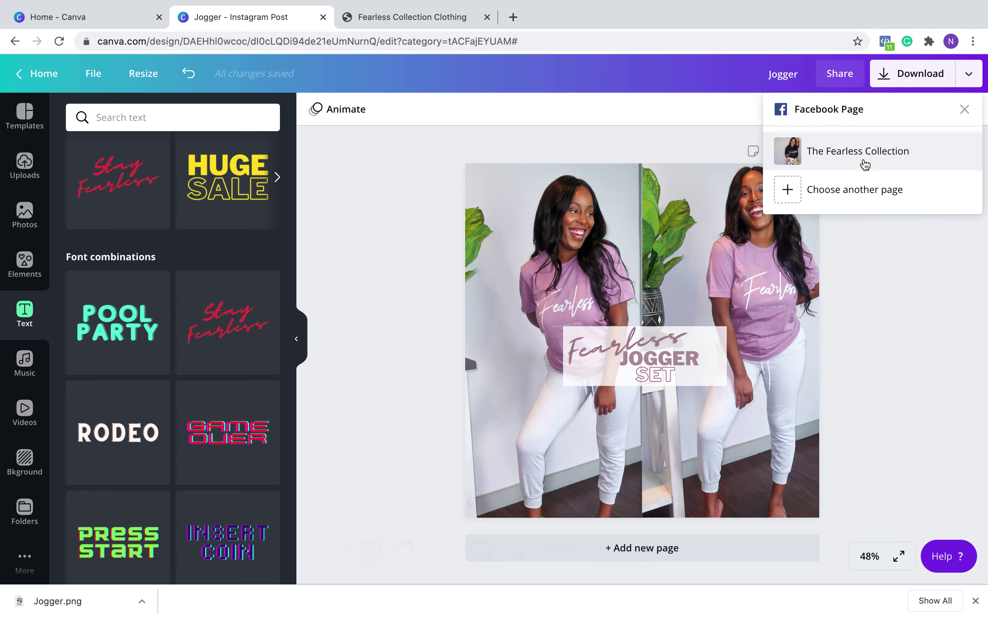
left_click(864, 160)
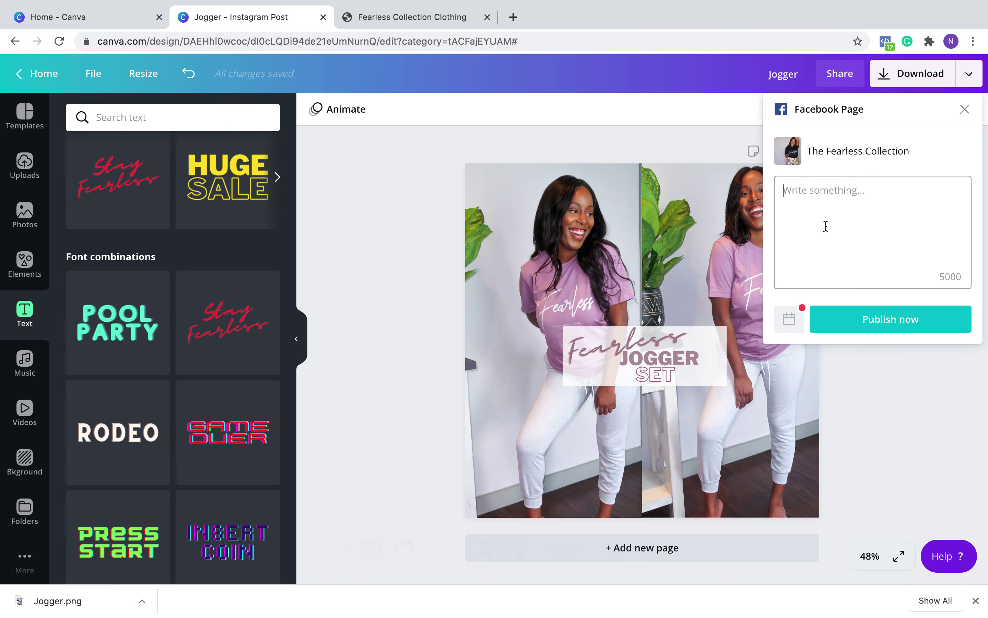
- Caption the post "In 2 hours, this new set will be available! Who's ready for their fearless jogger set?!" and publish it immediately
type("In")
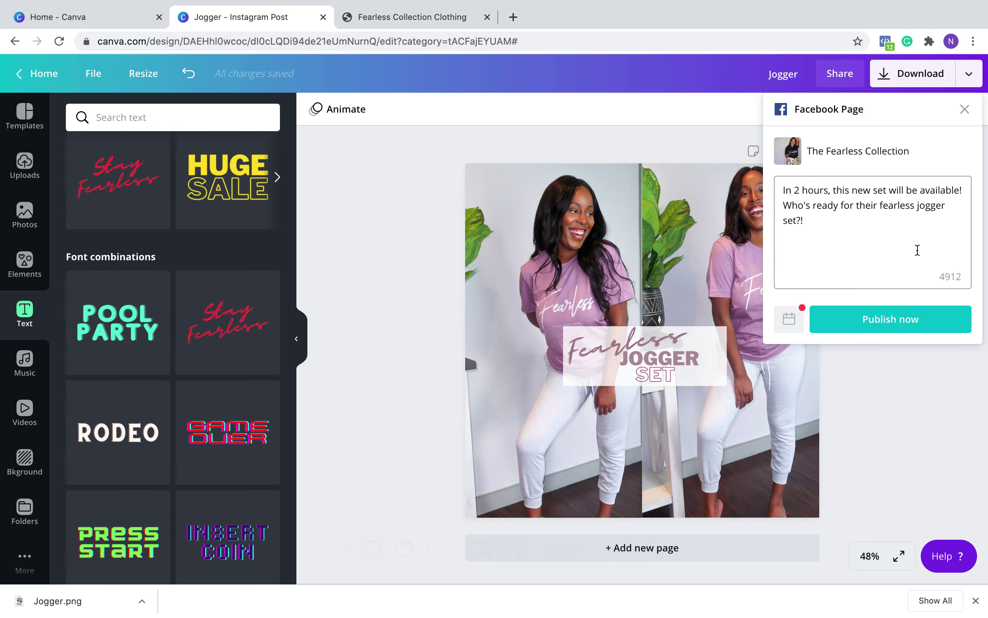
left_click(869, 326)
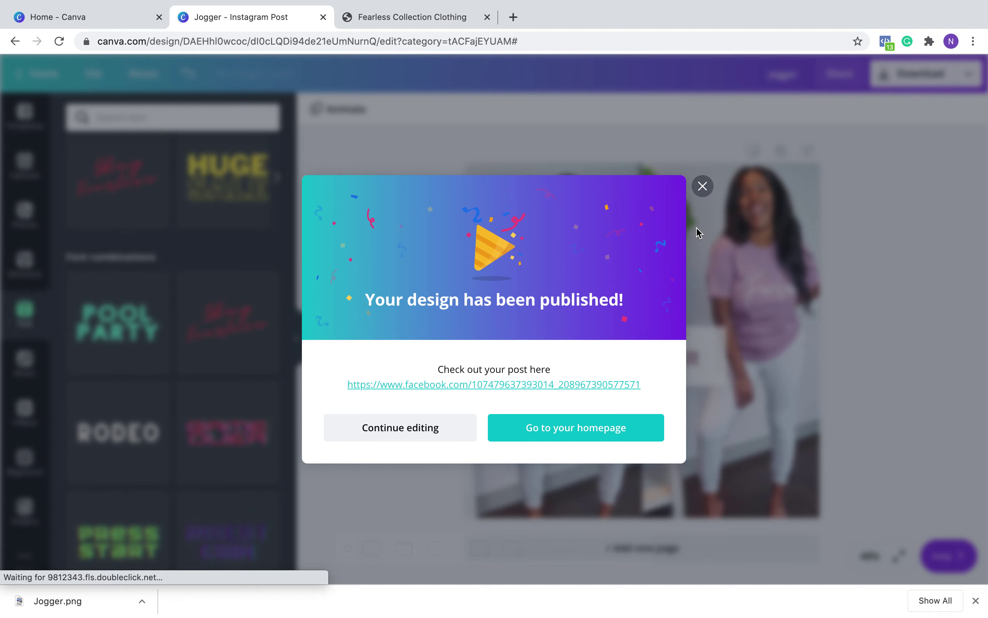
left_click(705, 193)
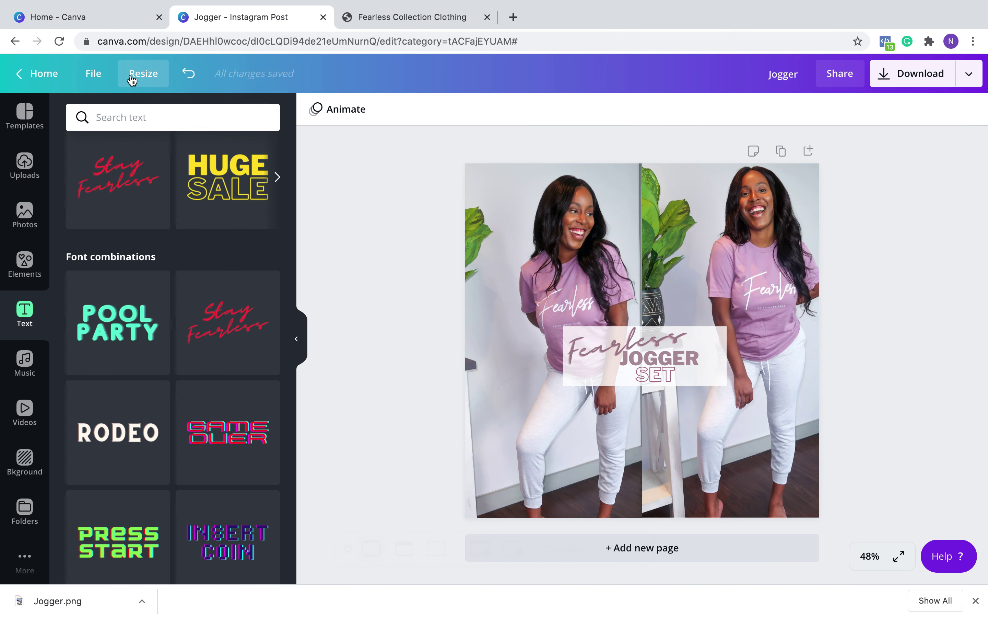
- Look at the resize options without applying one and duplicate the jogger post as a second page
left_click(144, 75)
left_click(427, 191)
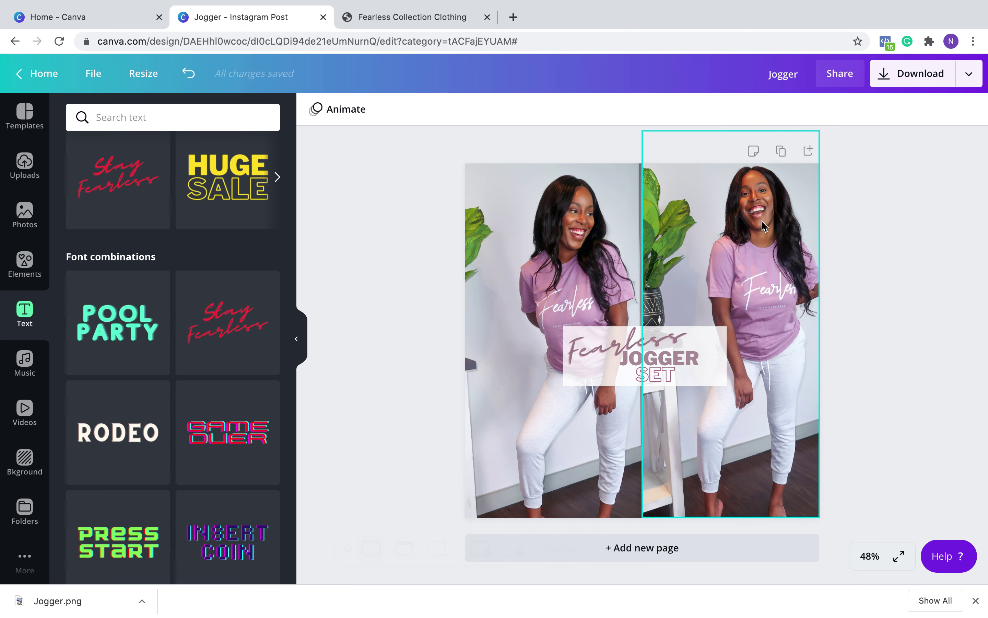
left_click(606, 210)
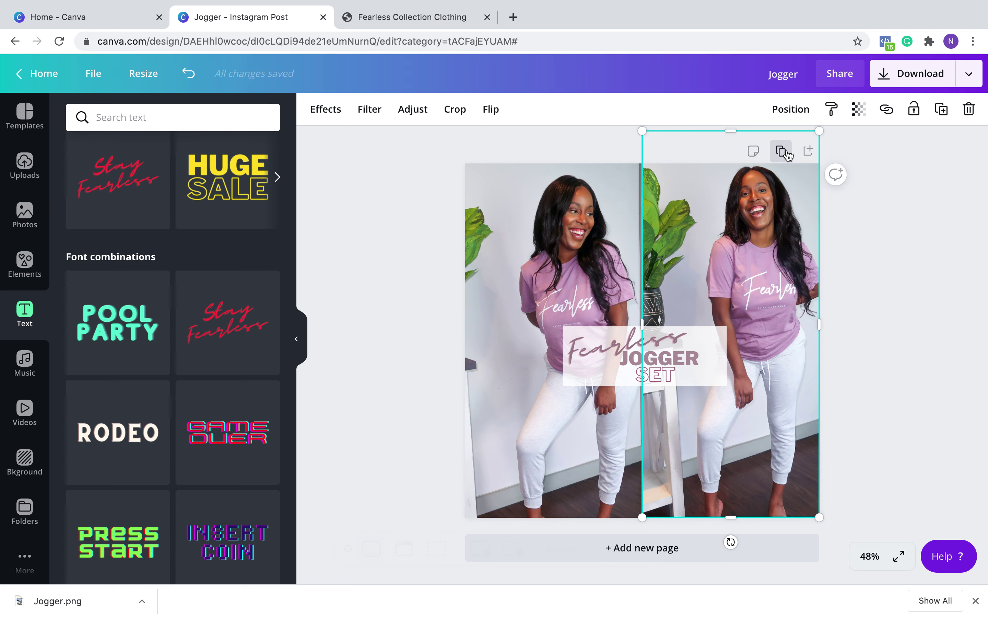
left_click(911, 172)
left_click(781, 151)
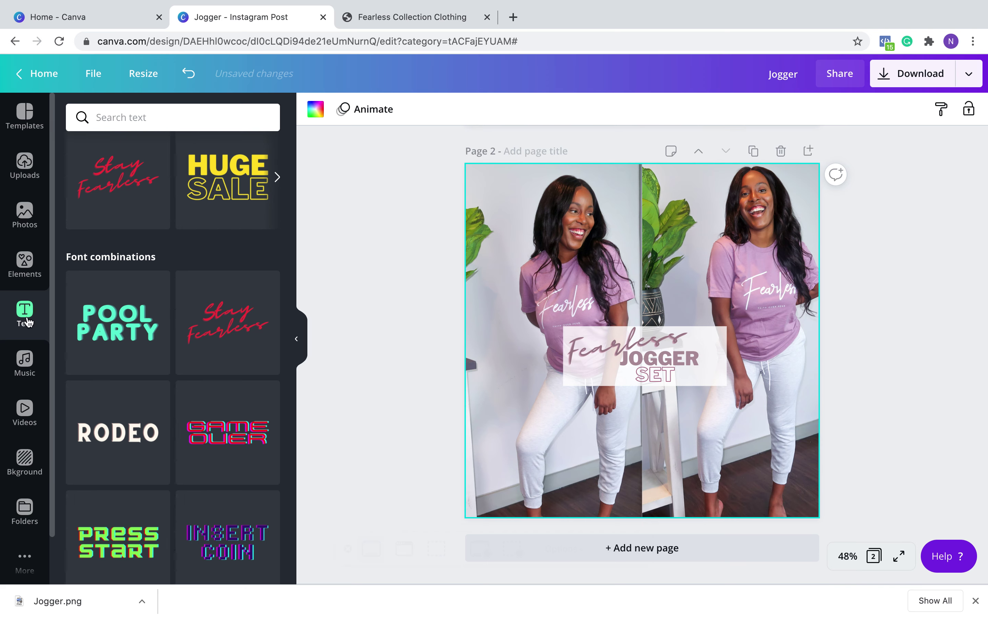
- Replace the left photo on page 2 with the uploaded black Fearless shirt and burgundy joggers photo, checking its crop
left_click(24, 165)
left_click_drag(257, 241, 511, 235)
double_click(584, 237)
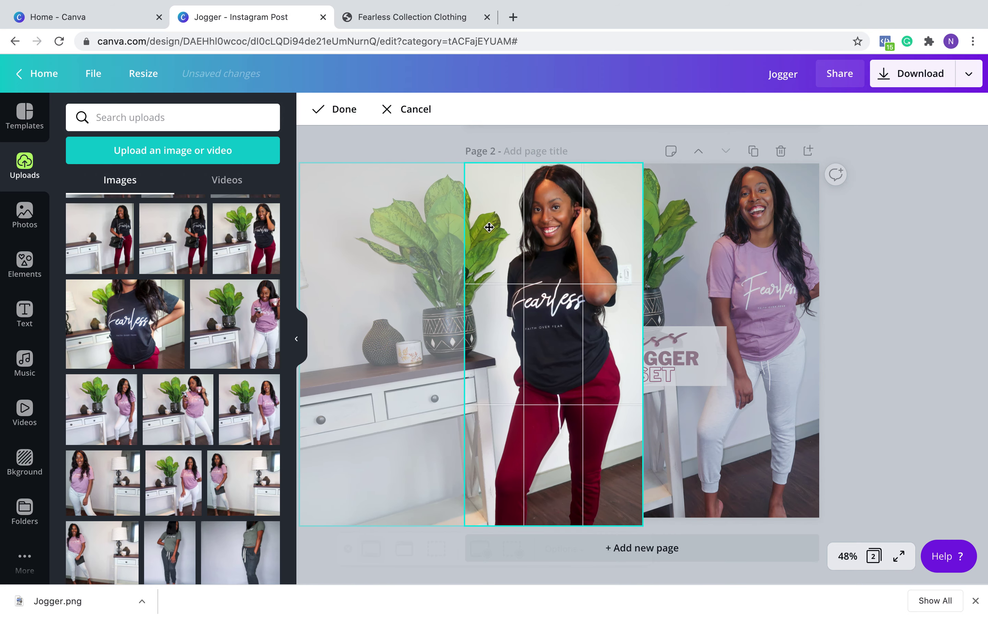
key("Return")
left_click(868, 238)
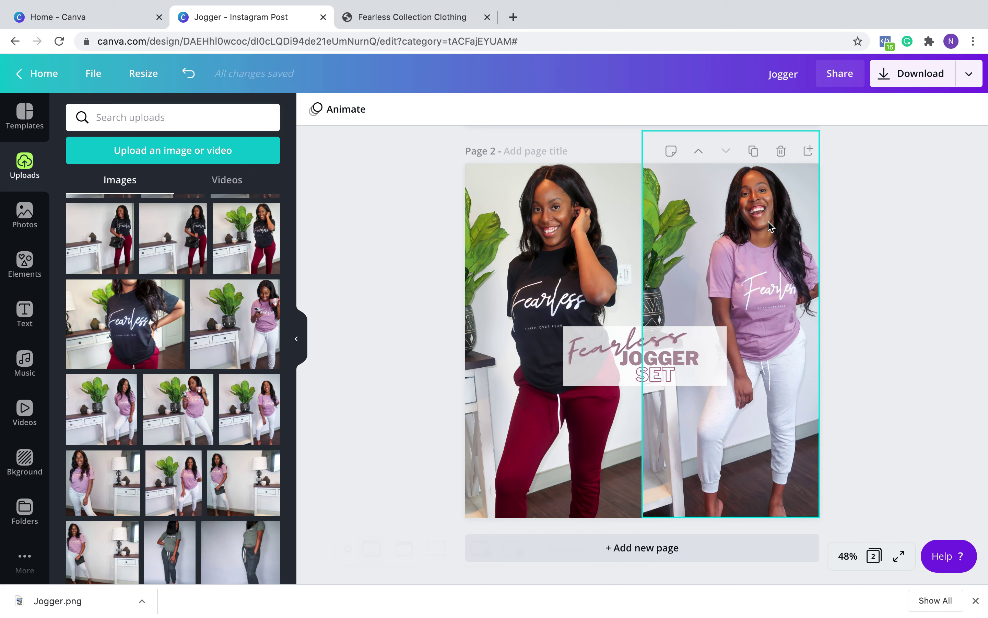
- Fill page 2's left half with the uploaded purple shirt and burgundy joggers photo, then extend its frame upward to enlarge it
scroll(216, 346, "up", 2)
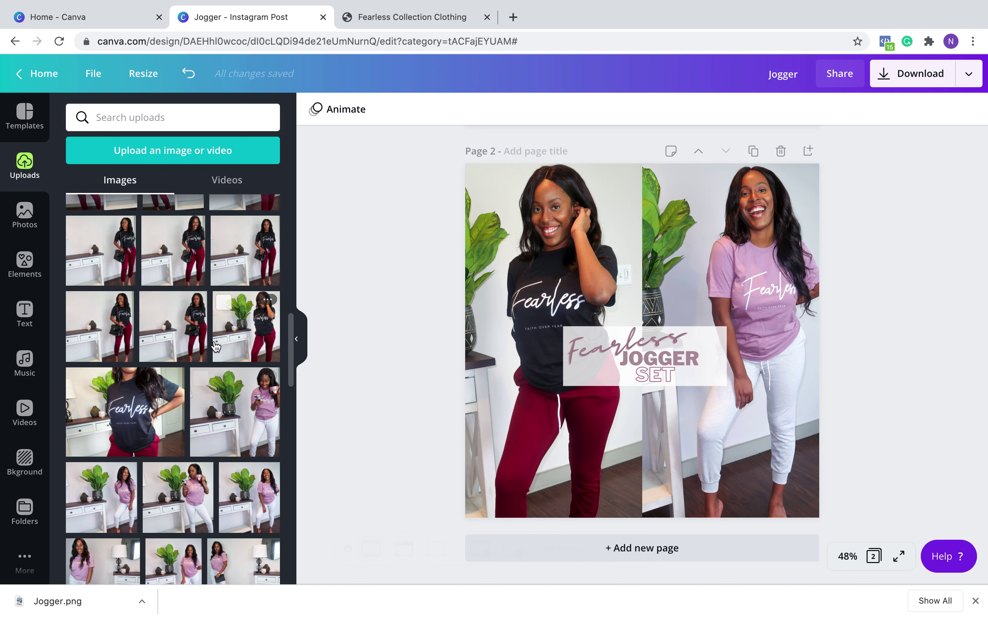
scroll(215, 346, "up", 4)
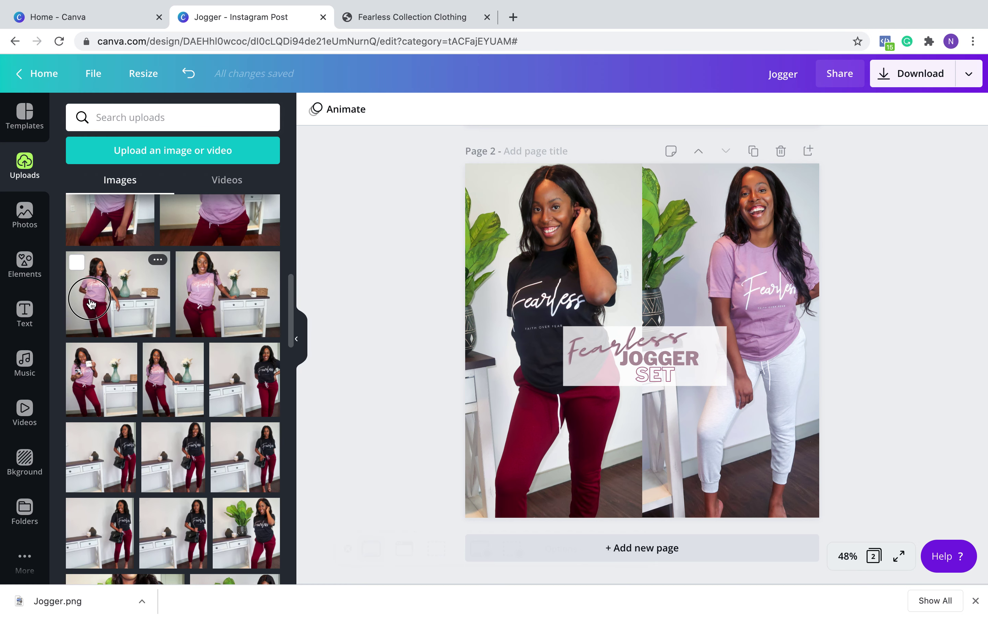
left_click_drag(91, 303, 624, 255)
double_click(531, 267)
key("Return")
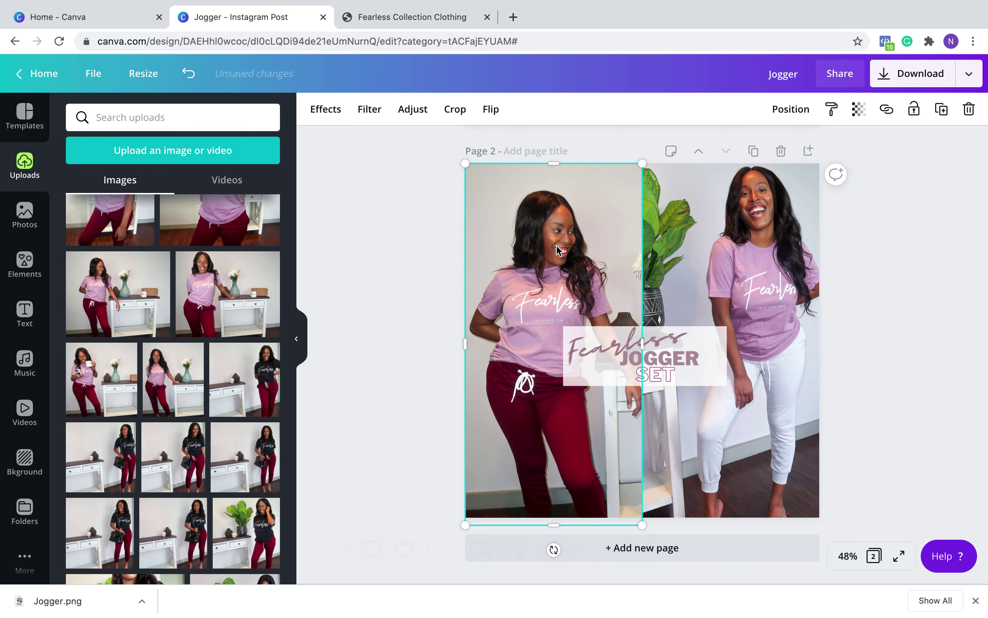
left_click_drag(554, 161, 552, 141)
left_click(878, 250)
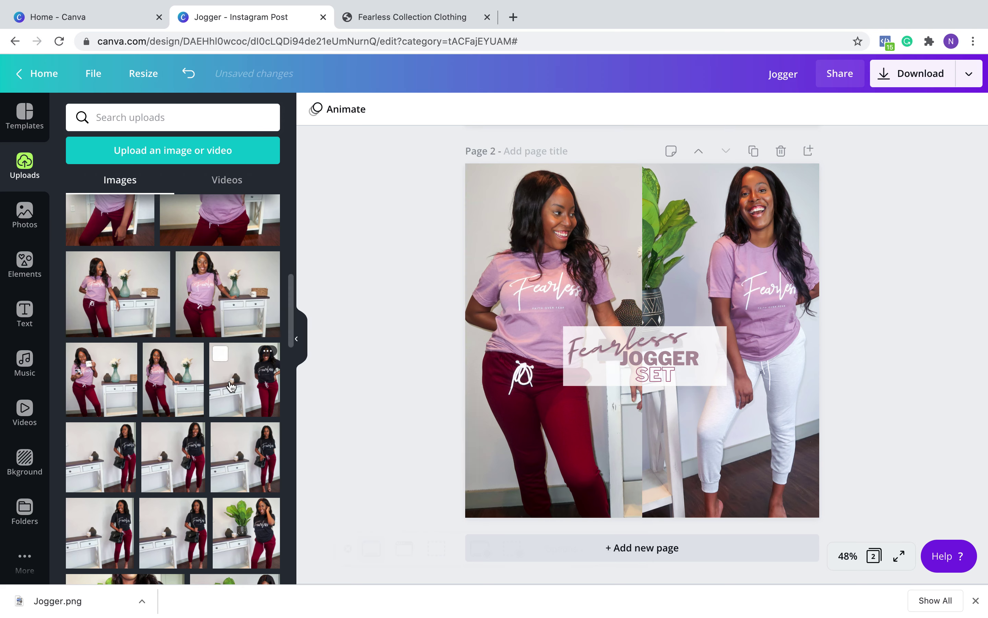
- Replace page 2's right photo with the uploaded black Fearless shirt photo beside the plant and adjust its crop
left_click_drag(246, 533, 713, 295)
double_click(753, 216)
left_click_drag(753, 216, 724, 260)
double_click(680, 221)
double_click(727, 235)
left_click(904, 243)
left_click(866, 258)
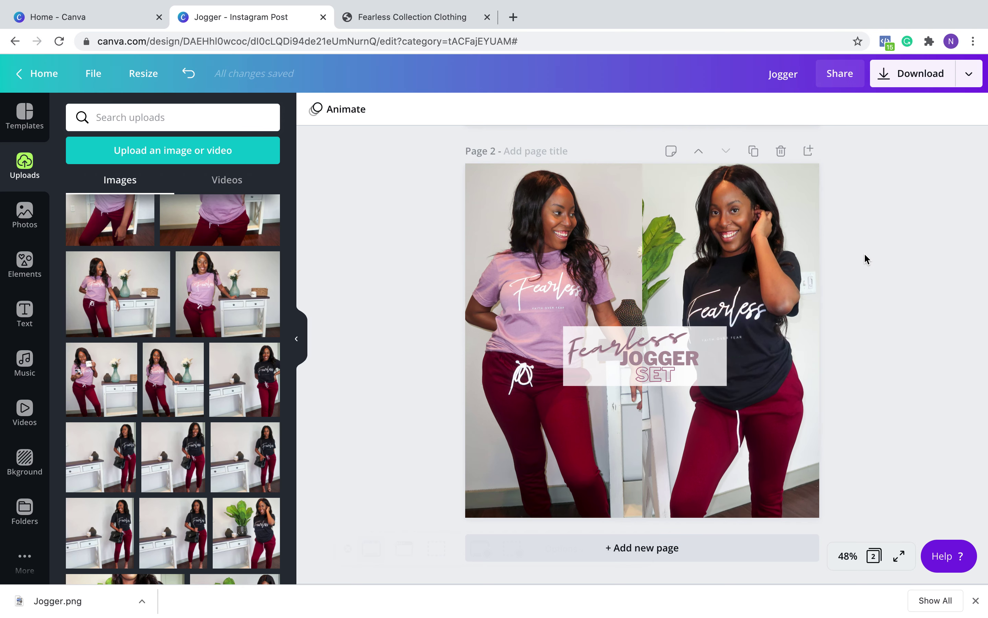
- Recolor the words JOGGER and SET on page 2 with the dark burgundy taken from the left photo's colors
left_click(640, 364)
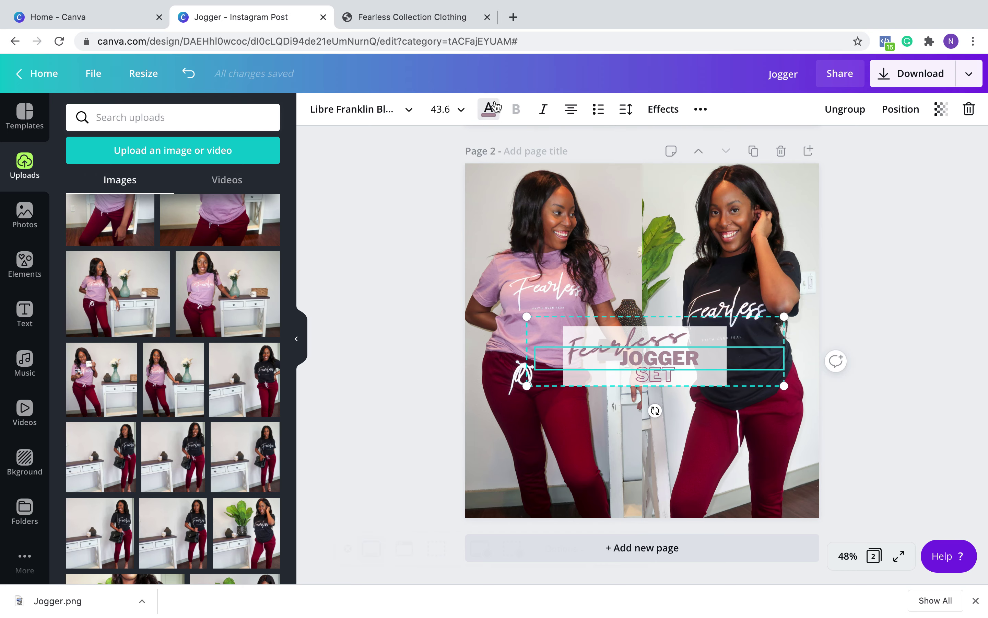
left_click(489, 109)
left_click(219, 387)
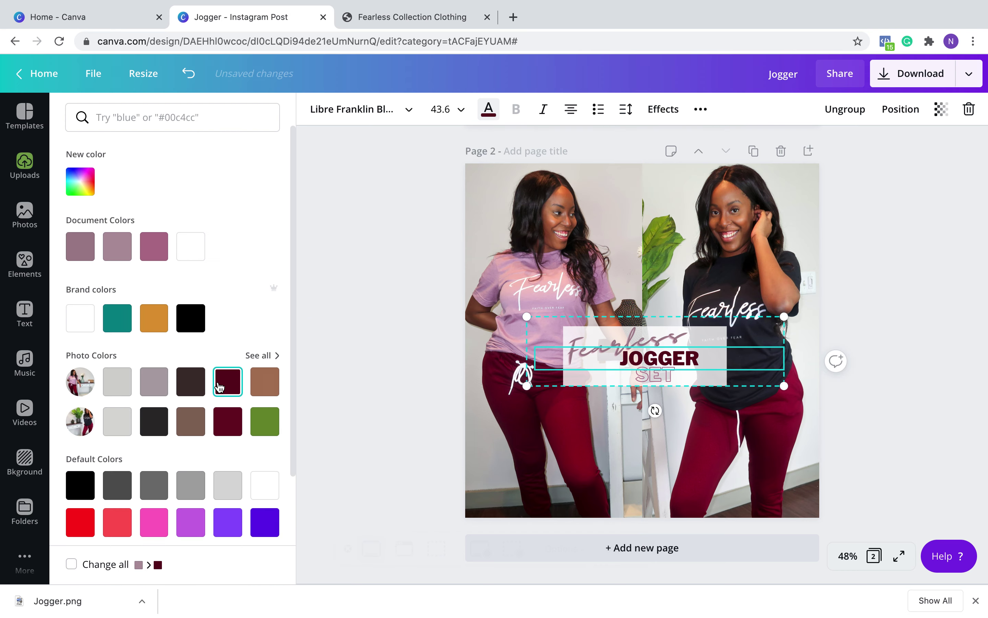
left_click(658, 383)
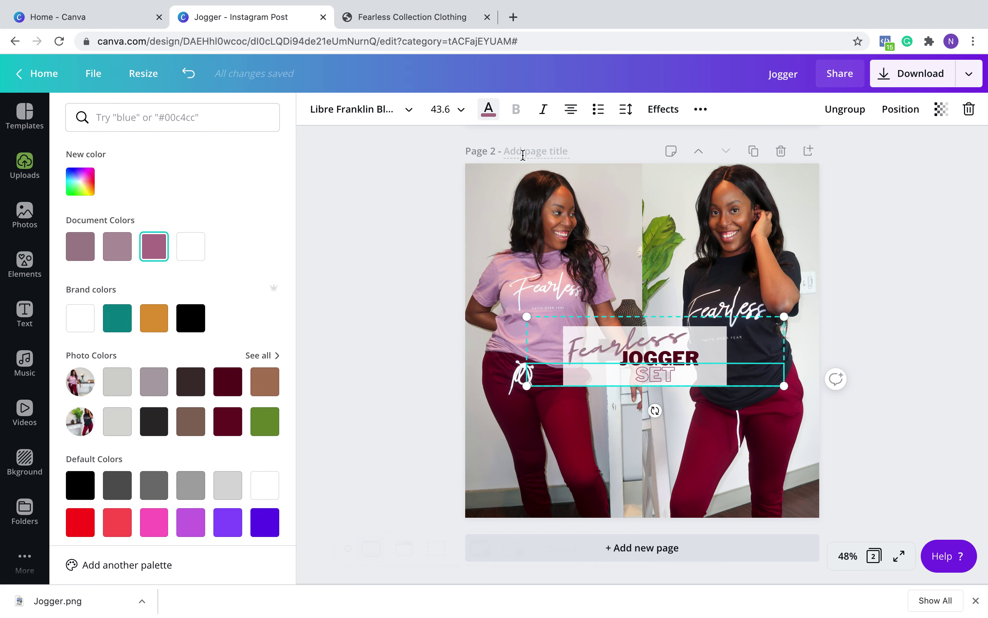
left_click(488, 109)
left_click(488, 109)
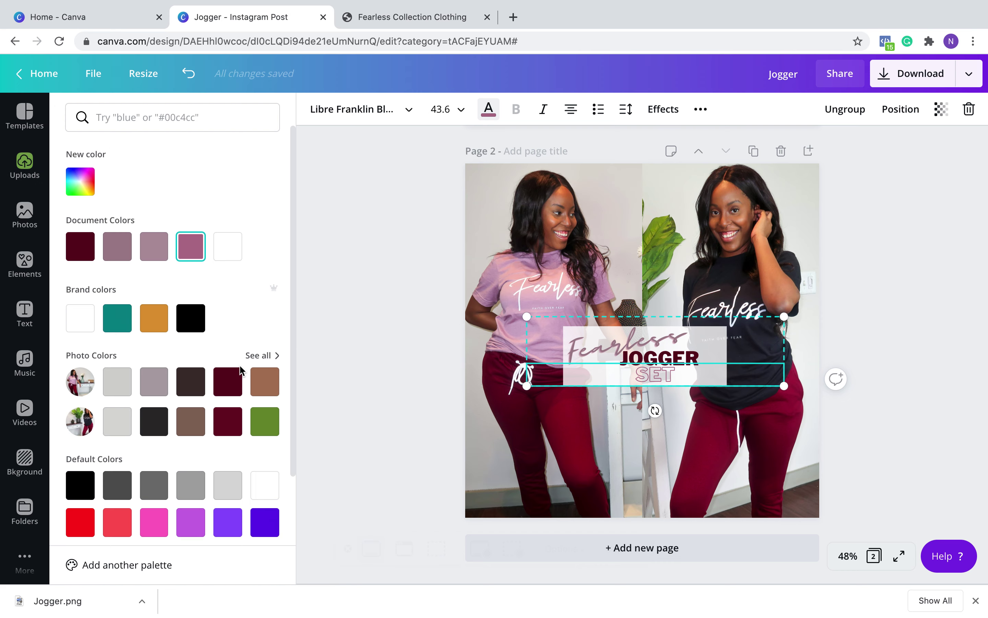
left_click(228, 381)
- Recolor the script word Fearless on page 2 with the same dark burgundy photo color
left_click(584, 347)
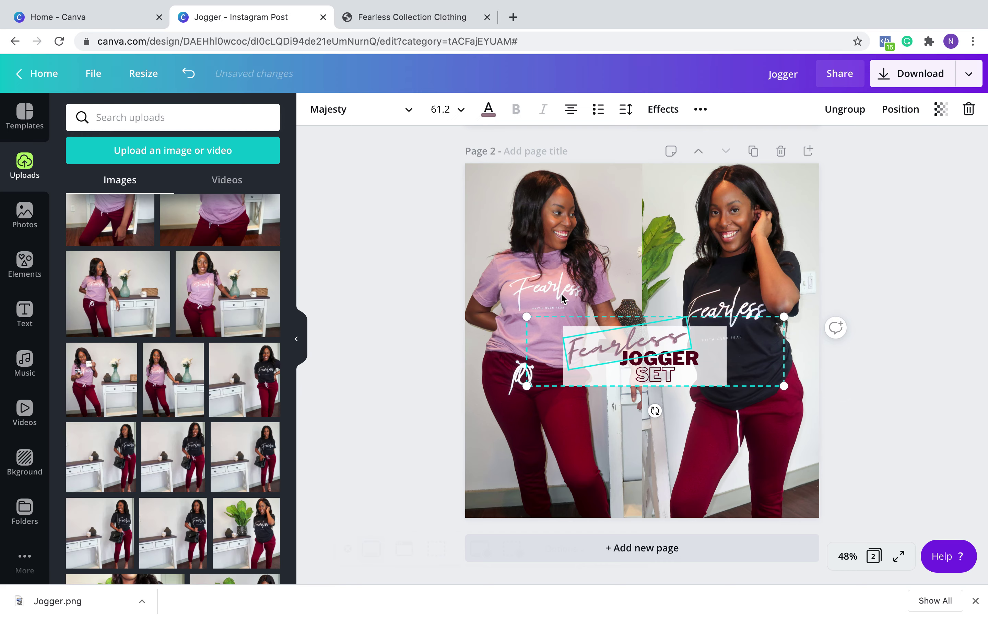
left_click(489, 109)
left_click(227, 381)
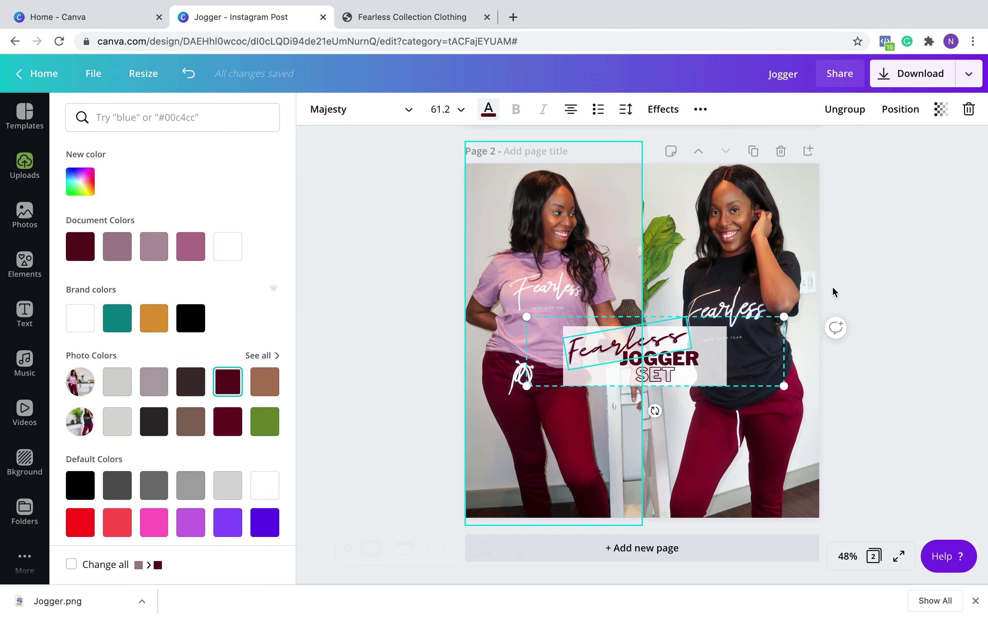
left_click(890, 251)
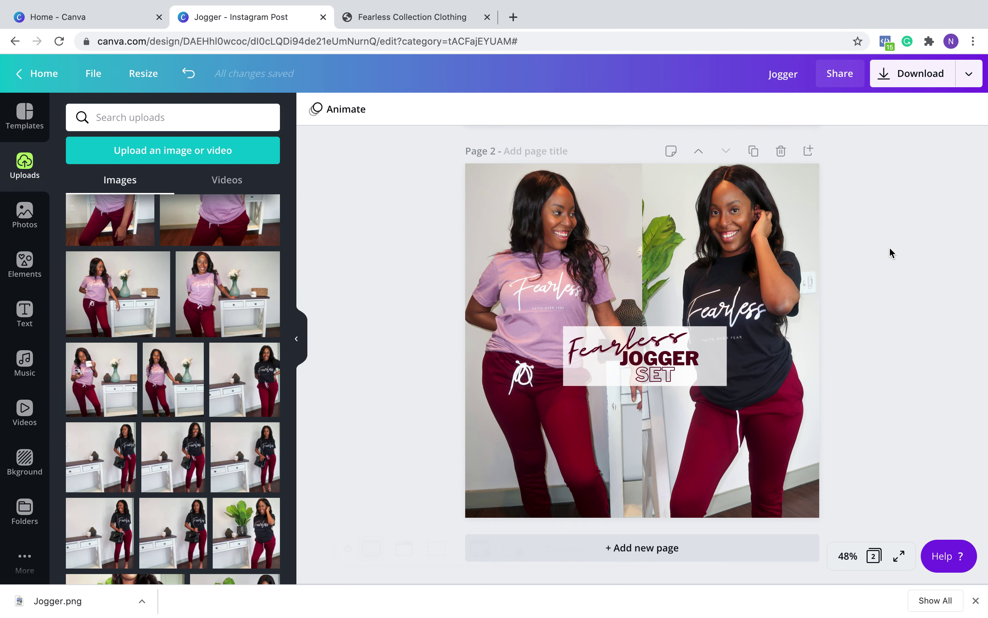
- Compare the white jogger design on page 1 with the burgundy jogger design on page 2
scroll(889, 247, "up", 5)
scroll(890, 252, "down", 5)
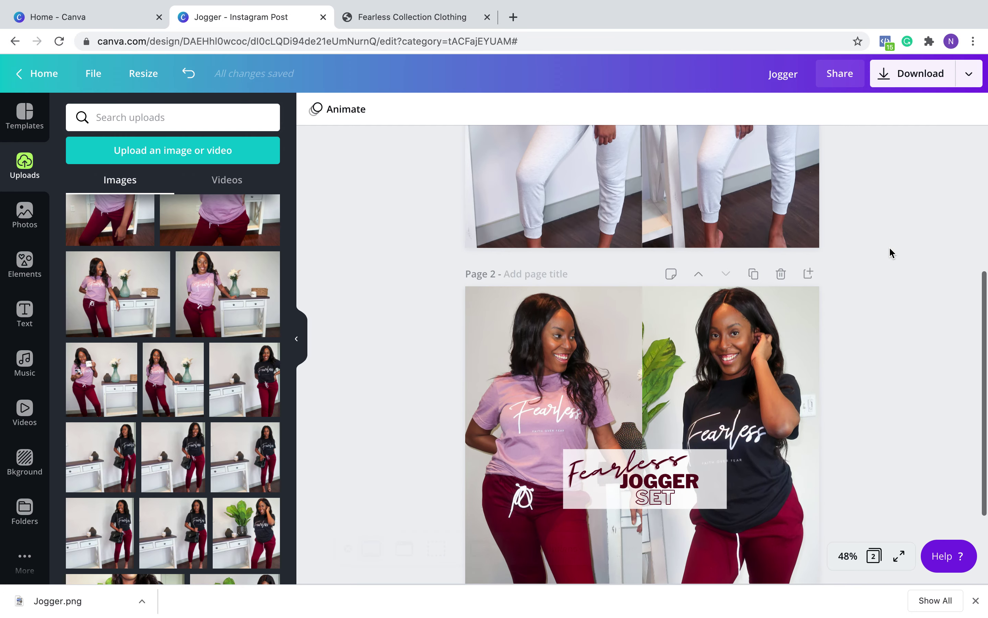
scroll(890, 252, "up", 6)
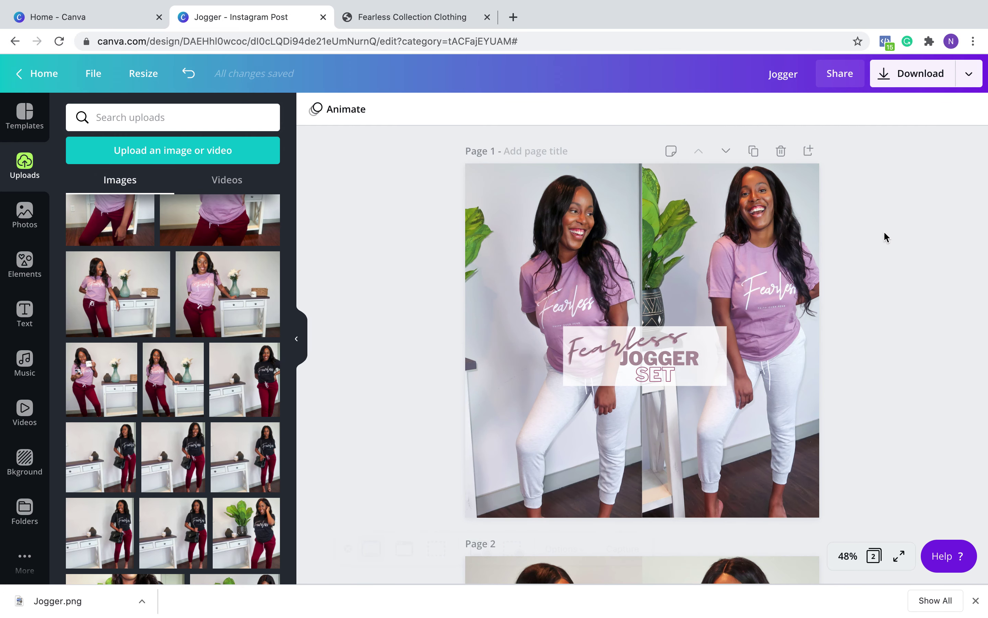
scroll(890, 241, "down", 5)
scroll(864, 336, "down", 3)
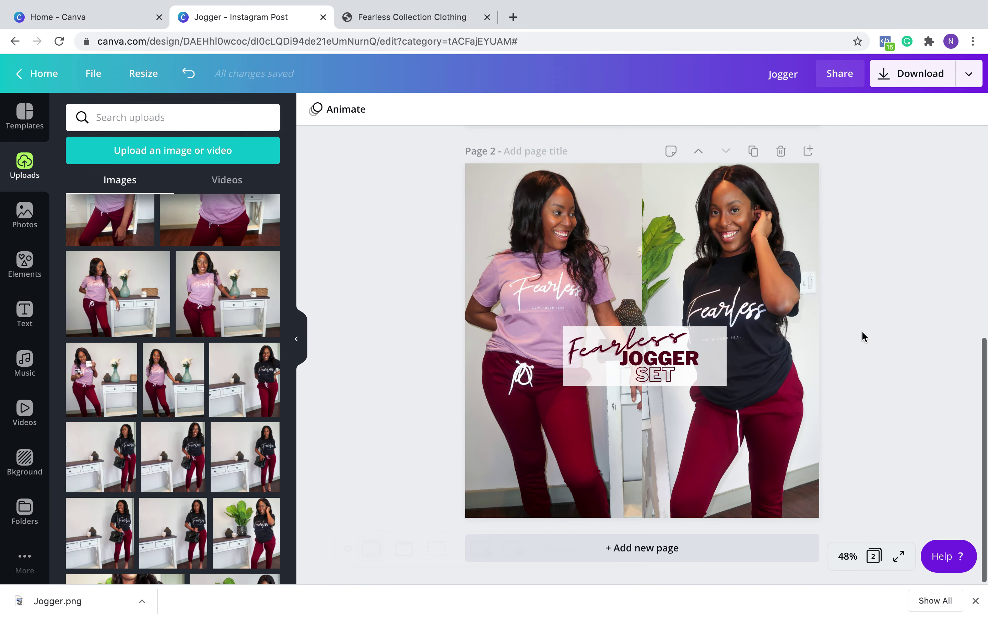
scroll(804, 271, "up", 8)
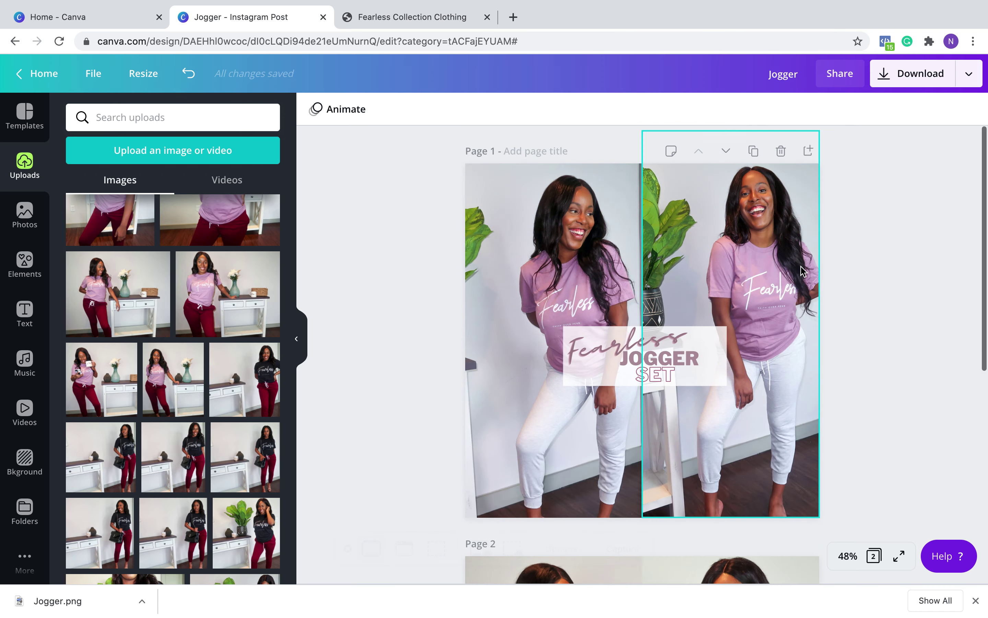
scroll(822, 281, "down", 8)
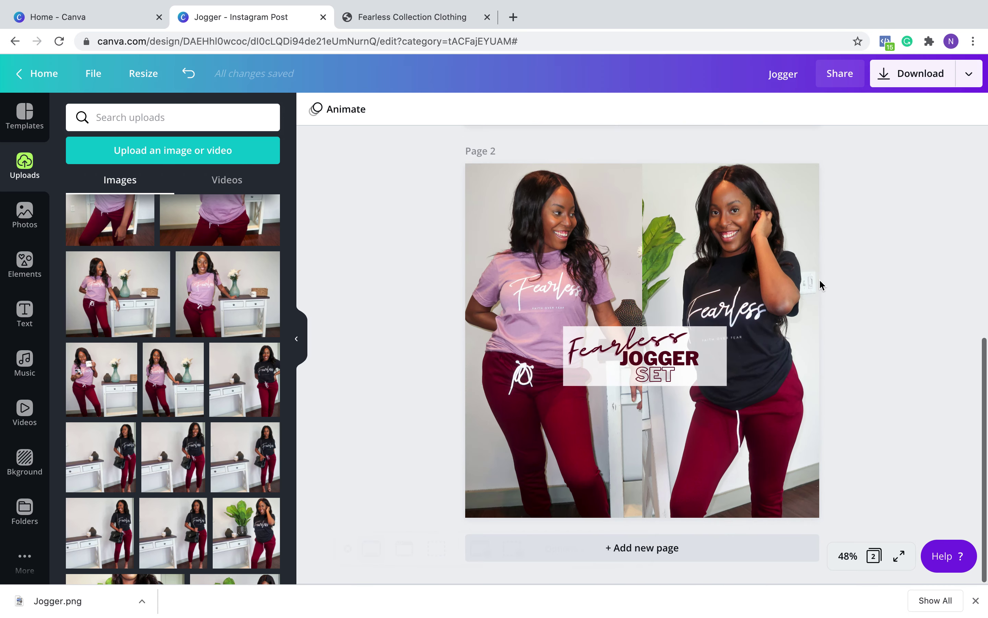
left_click(925, 260)
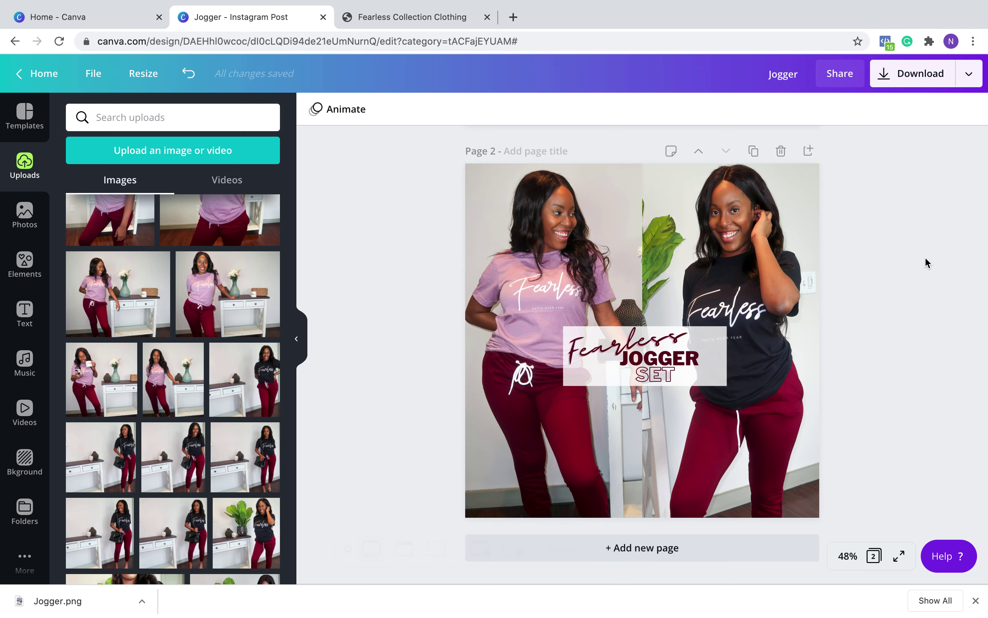
scroll(925, 261, "up", 8)
scroll(926, 262, "down", 8)
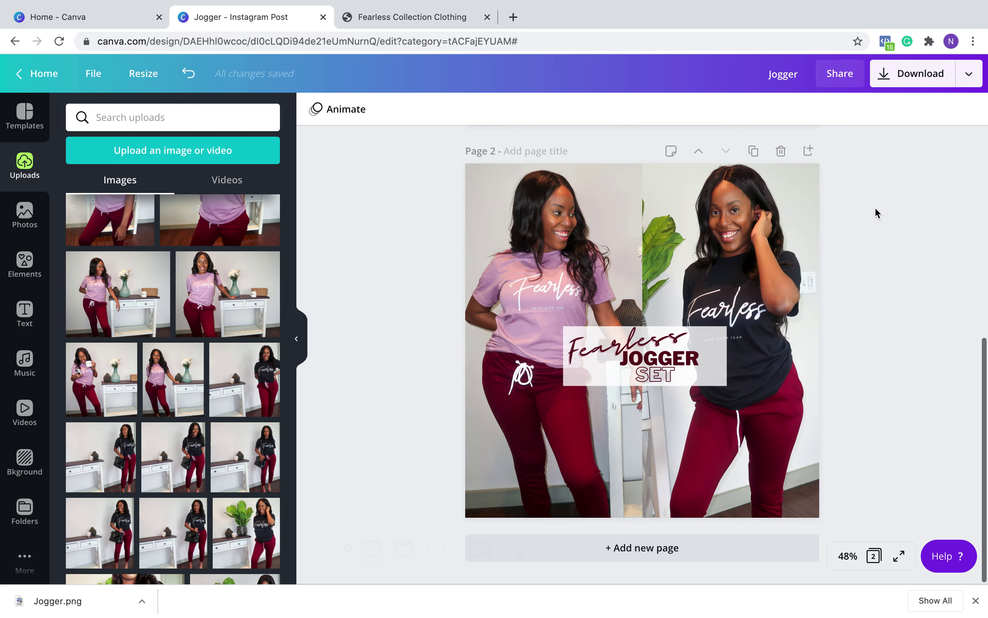
scroll(910, 278, "up", 8)
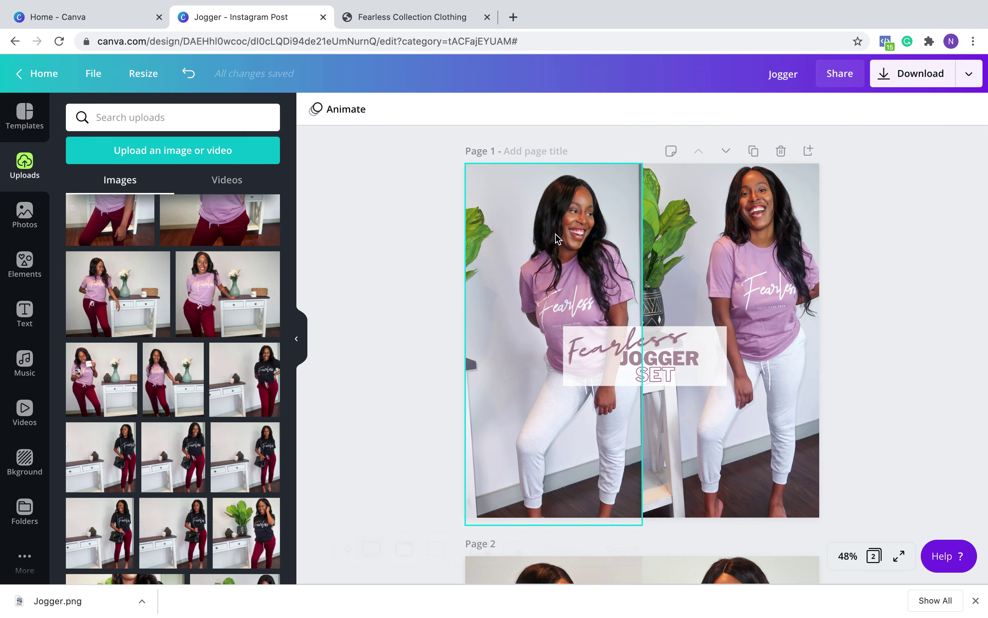
- Create a resized copy of the jogger design with a custom size of 800 x 1200 px
left_click(142, 78)
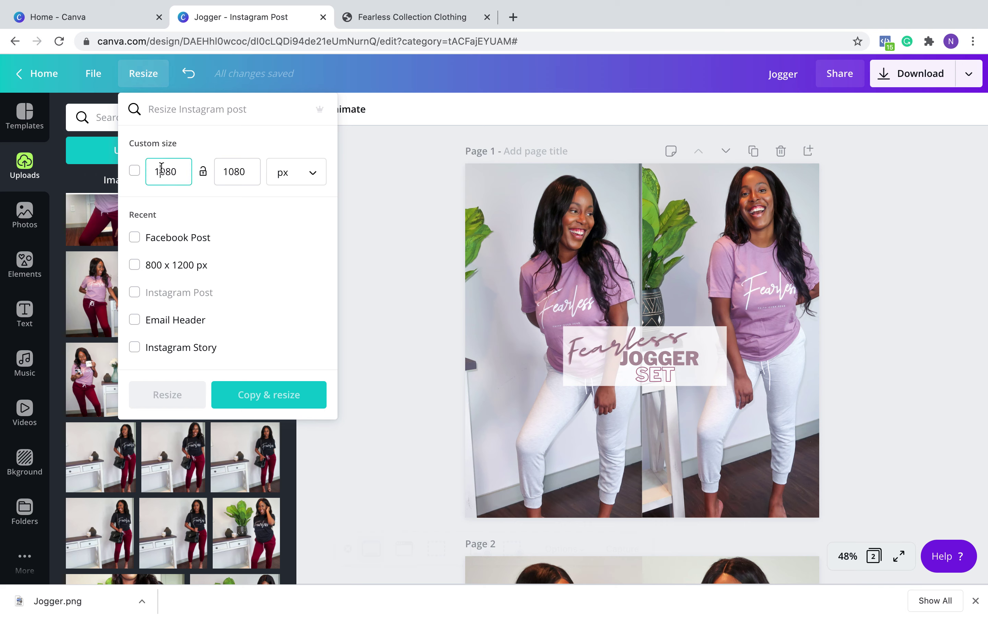
type("8")
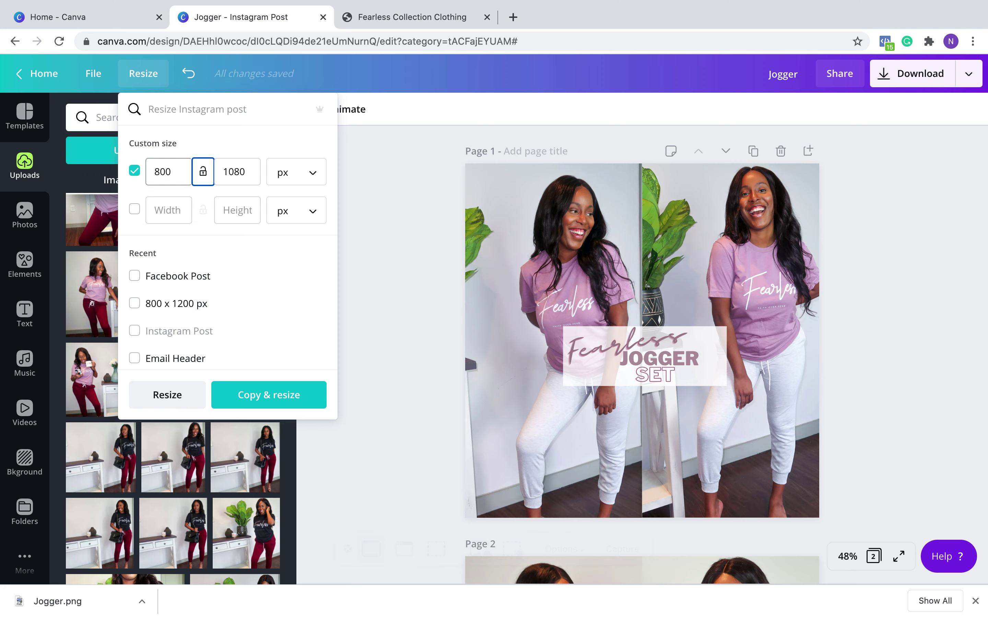
left_click(270, 388)
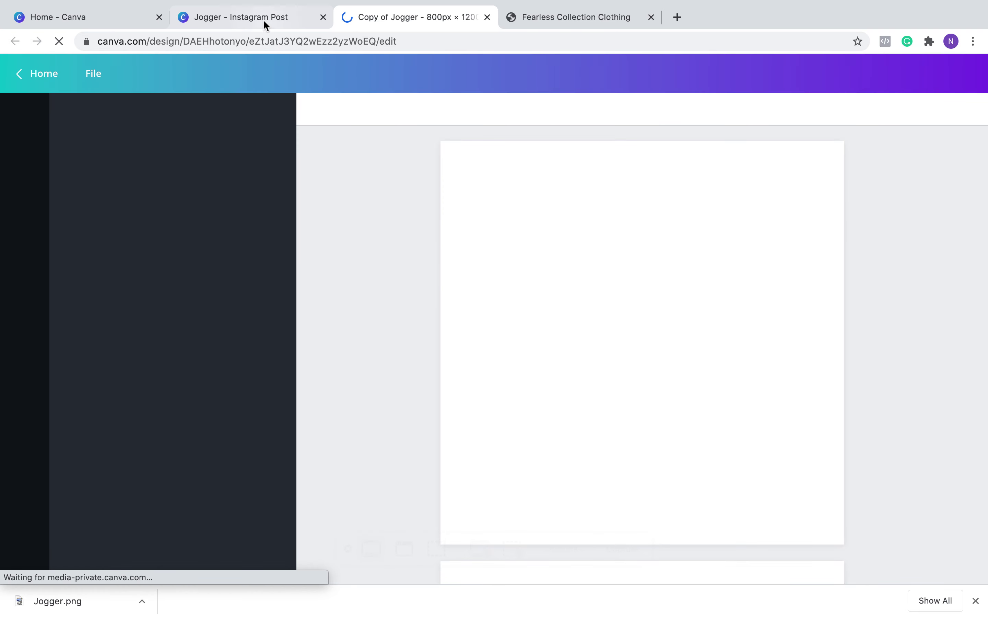
- Return to the original jogger post and create resized copies in the 800 x 1200 px, Facebook Post and Instagram Story formats
left_click(264, 19)
left_click(145, 75)
left_click(154, 77)
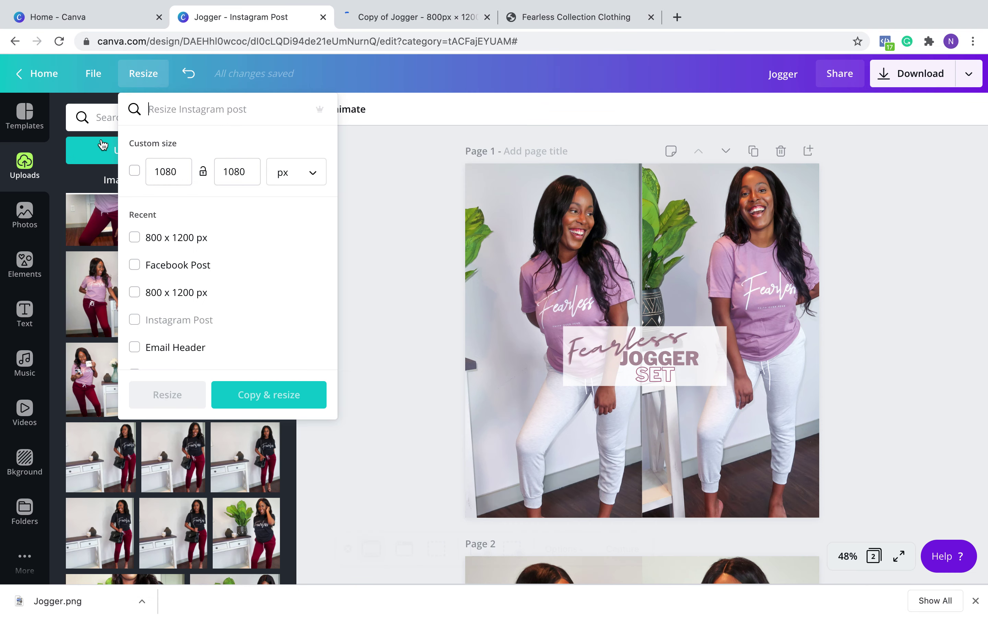
left_click(134, 265)
scroll(193, 291, "down", 2)
scroll(192, 291, "down", 1)
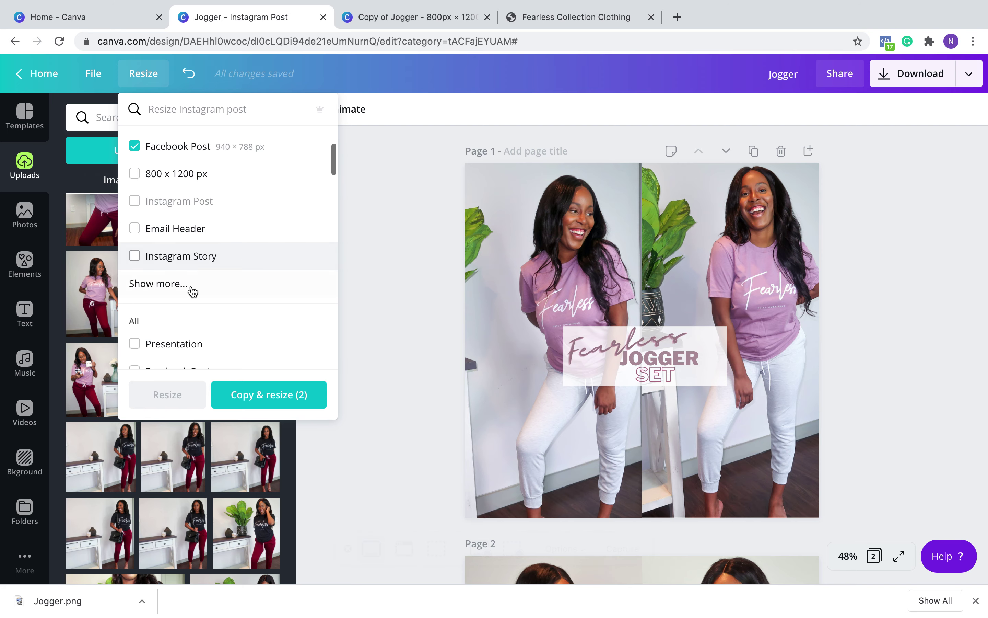
left_click(143, 258)
left_click(253, 393)
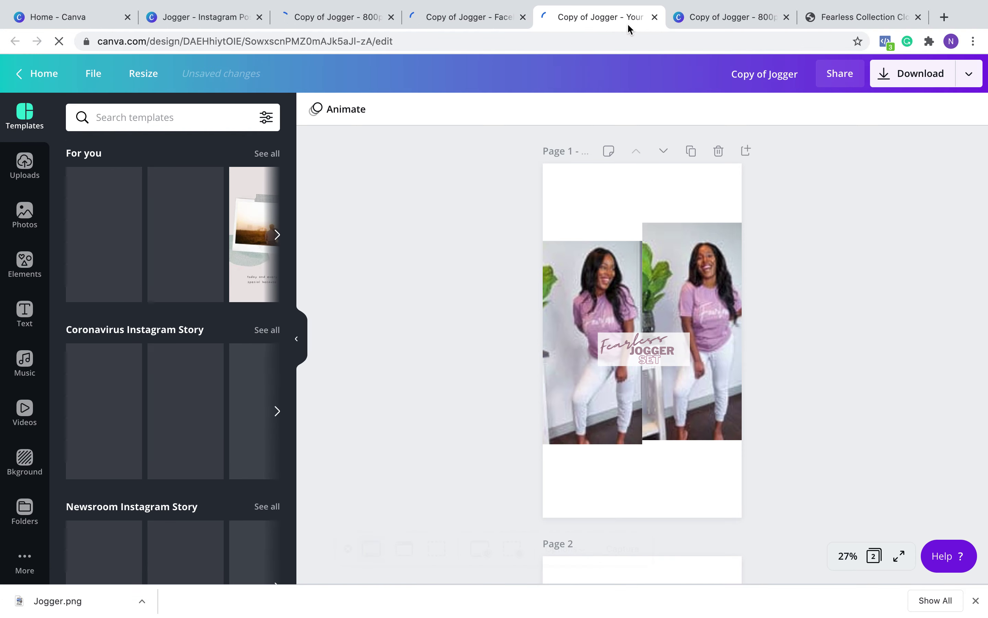
- Review the resized copies and, in the 800 x 1200 px one, extend page 1's left photo to the full page height
left_click(326, 18)
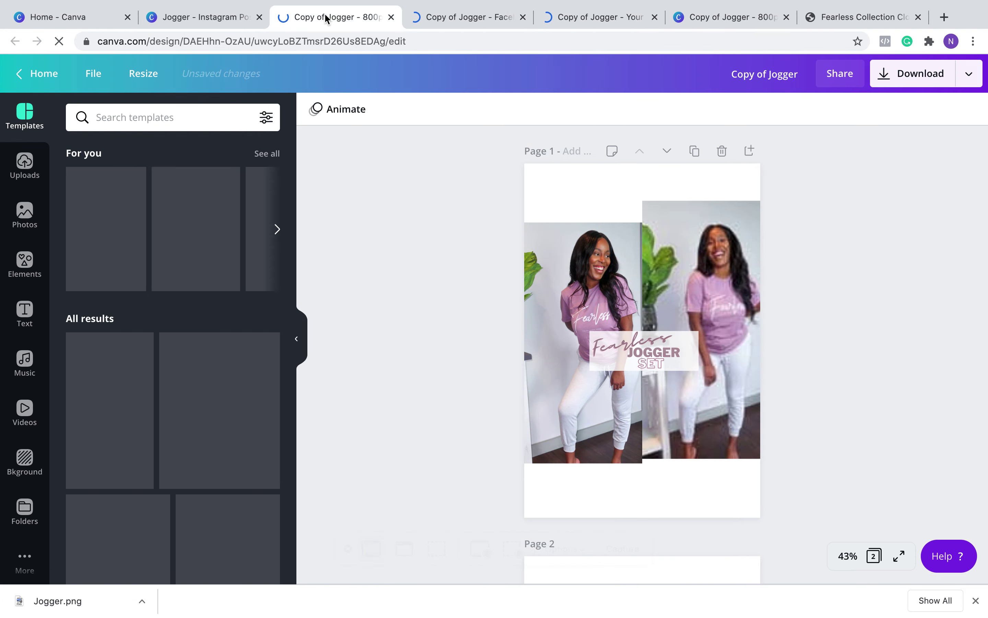
left_click(486, 16)
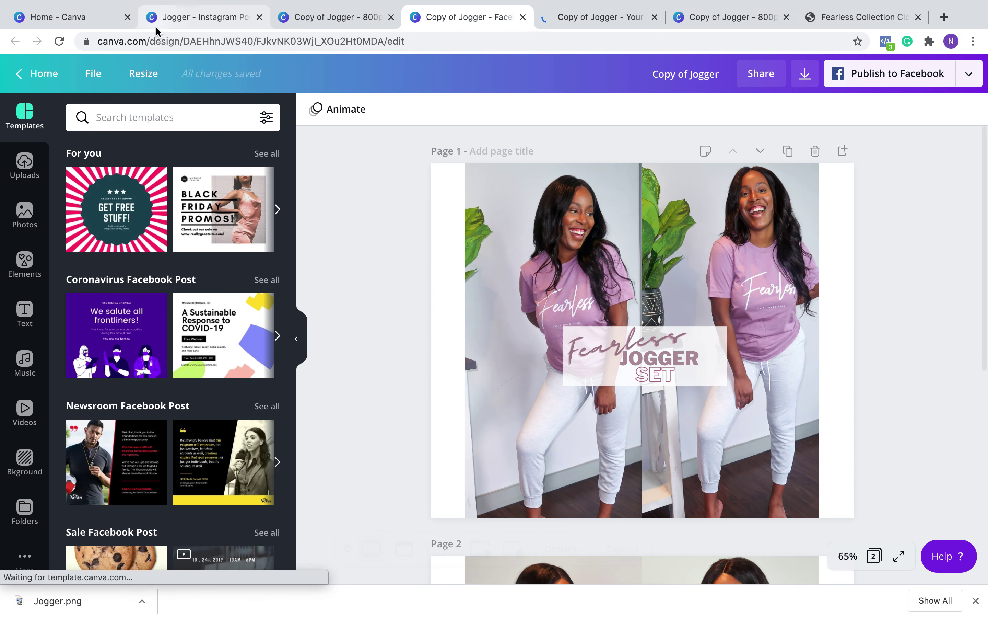
left_click(333, 17)
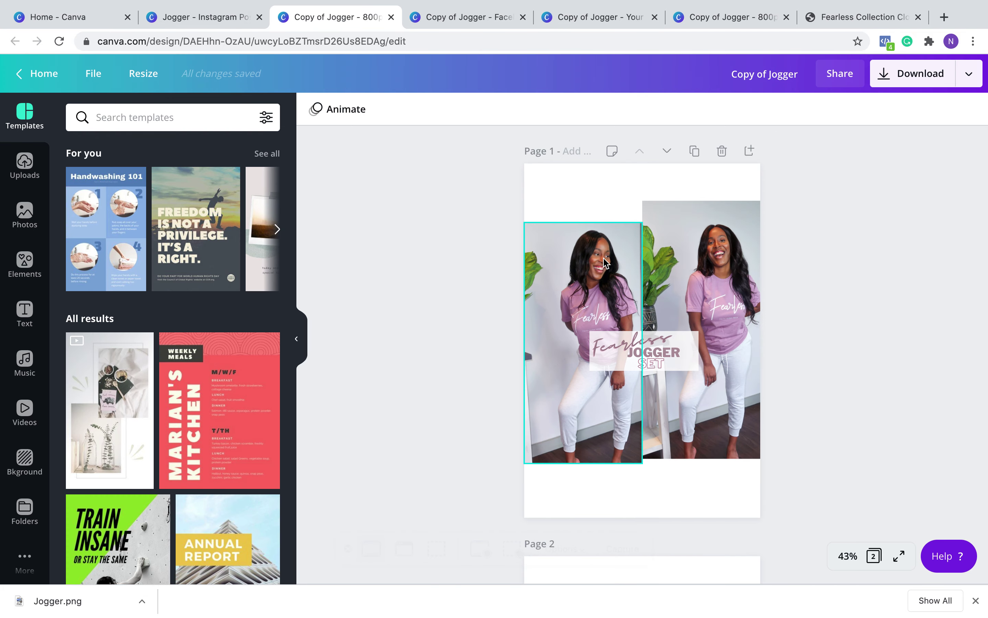
scroll(867, 270, "down", 10)
scroll(867, 268, "up", 10)
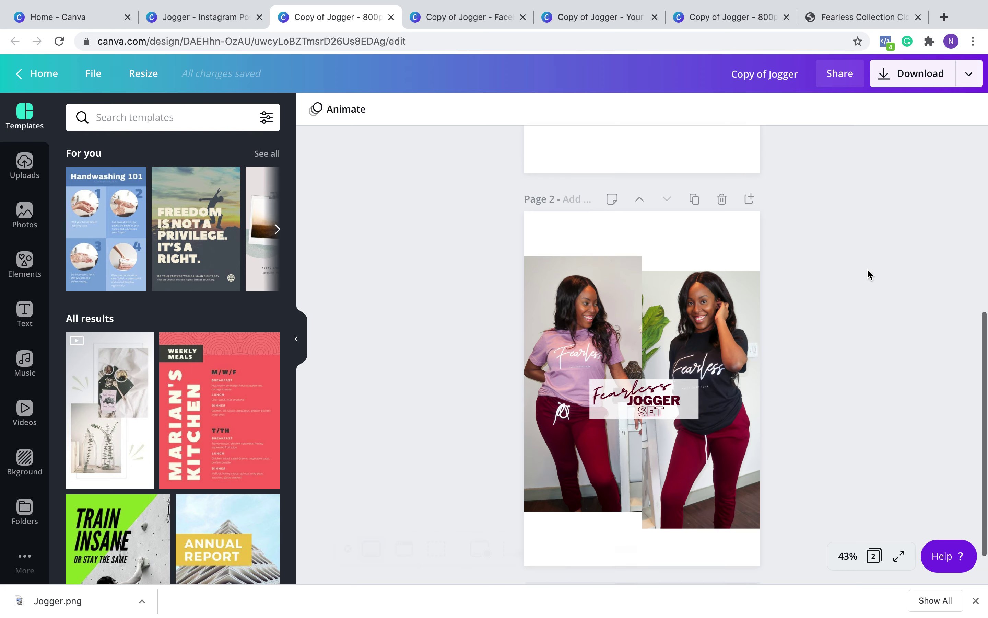
left_click(588, 245)
left_click_drag(589, 223, 585, 163)
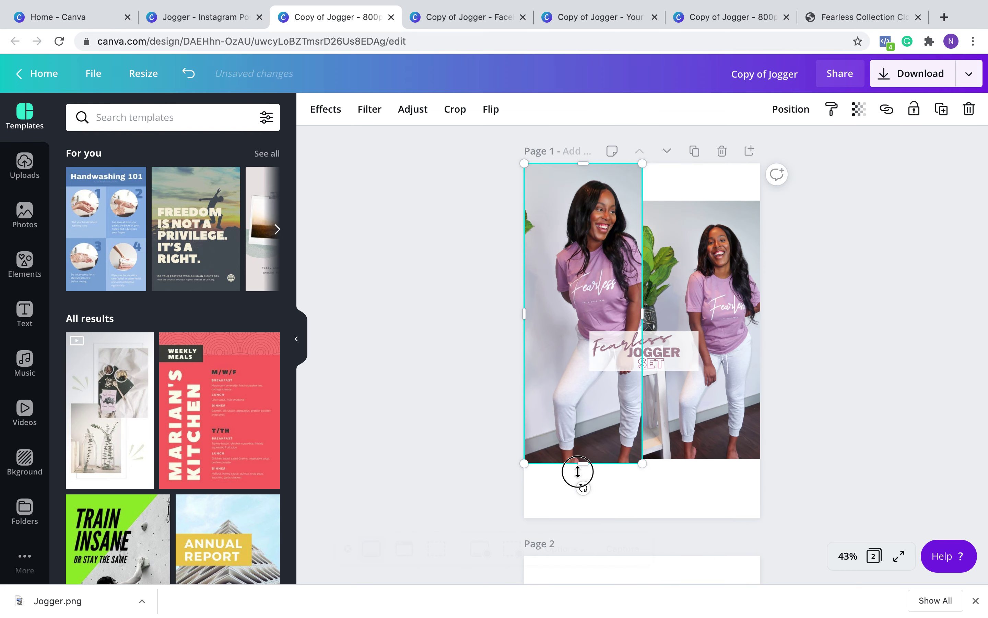
left_click_drag(578, 471, 580, 518)
- Extend page 1's right photo to the top and bottom edges of the page
left_click(707, 219)
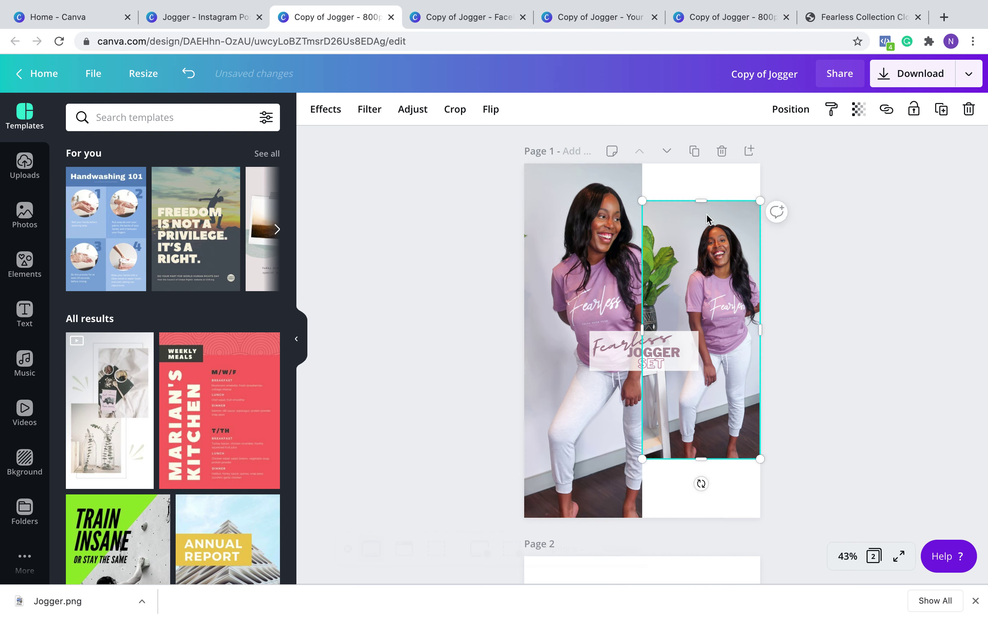
left_click_drag(704, 201, 704, 164)
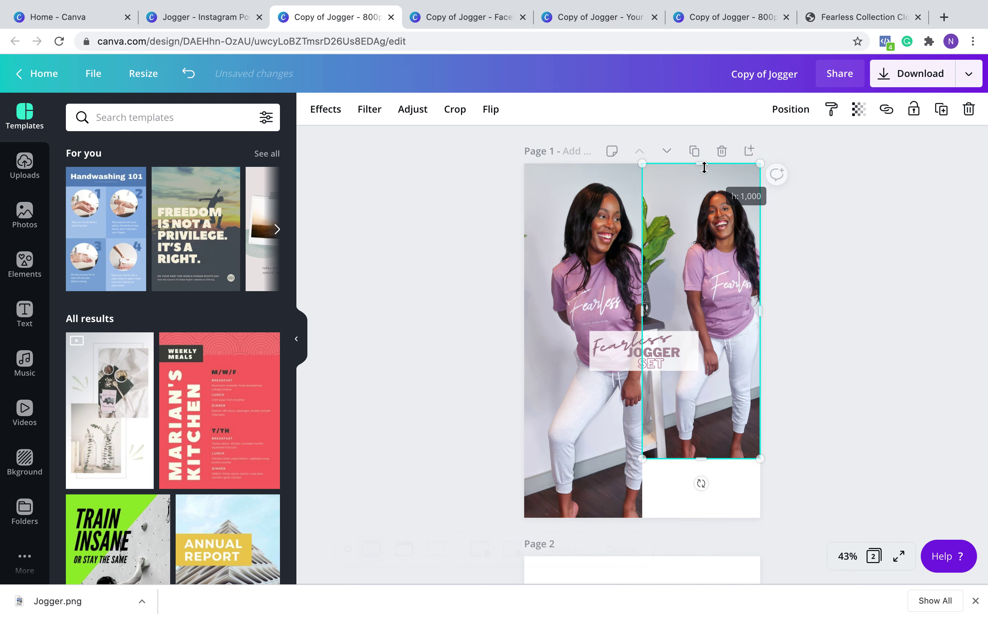
left_click_drag(702, 459, 704, 518)
- Enlarge page 1's "Fearless JOGGER SET" title group to a 47.3 font size for JOGGER and move it up over the shirts
left_click(685, 349)
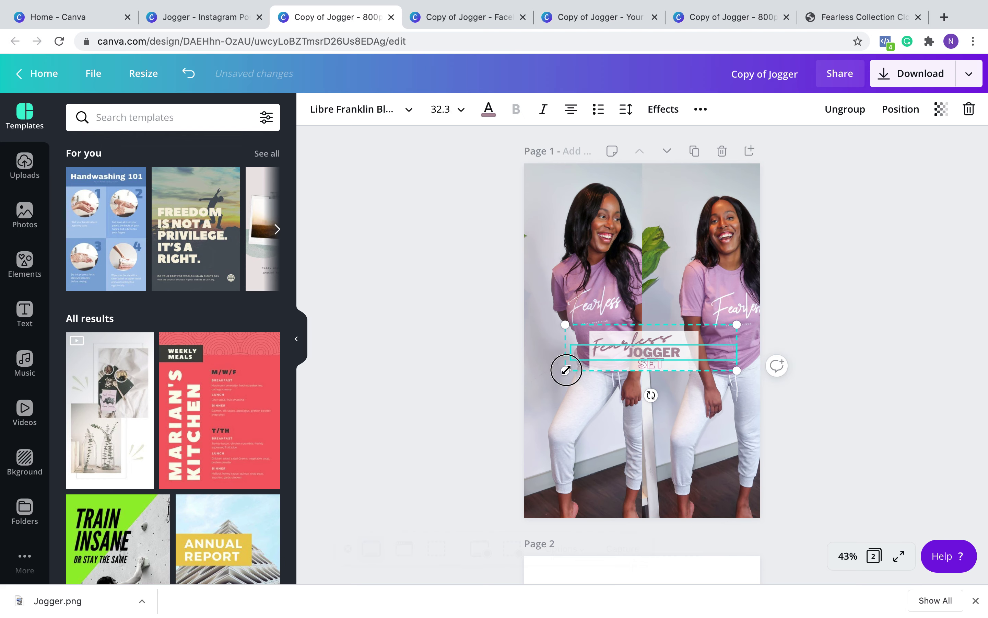
left_click_drag(565, 370, 493, 415)
left_click_drag(653, 342, 695, 312)
left_click(940, 296)
- Move page 1's right photo upward and stretch its lower edge past the page bottom to fill the gap
left_click(755, 241)
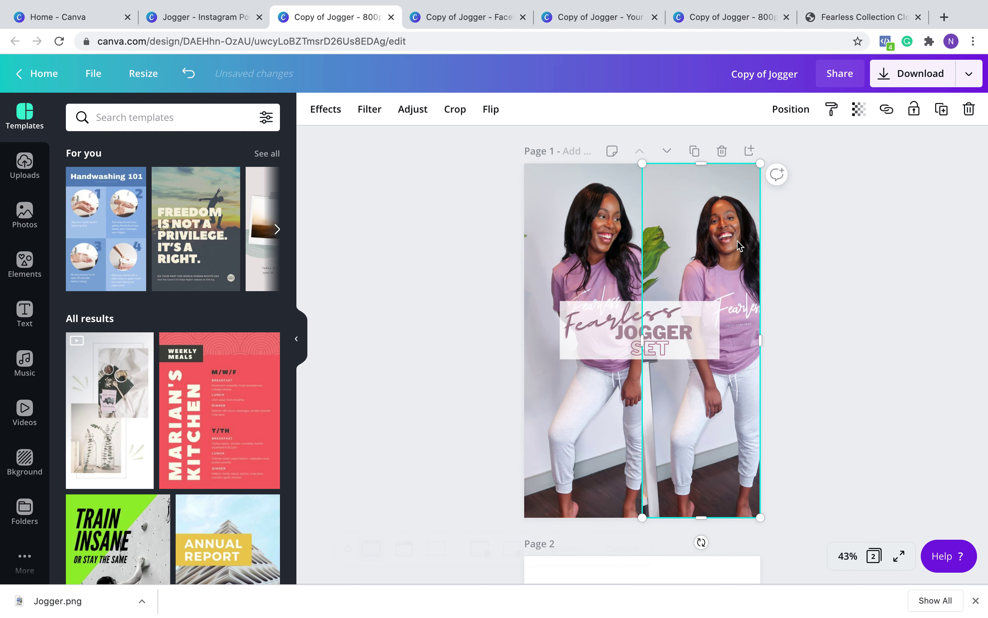
left_click_drag(739, 245, 726, 224)
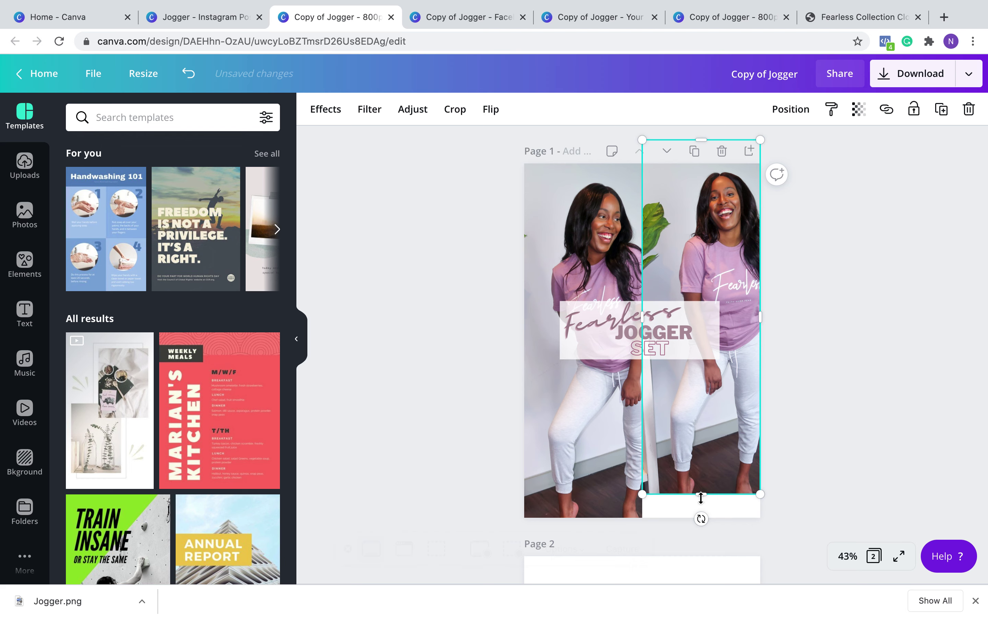
left_click_drag(700, 498, 699, 540)
left_click(862, 374)
left_click(756, 247)
left_click(831, 262)
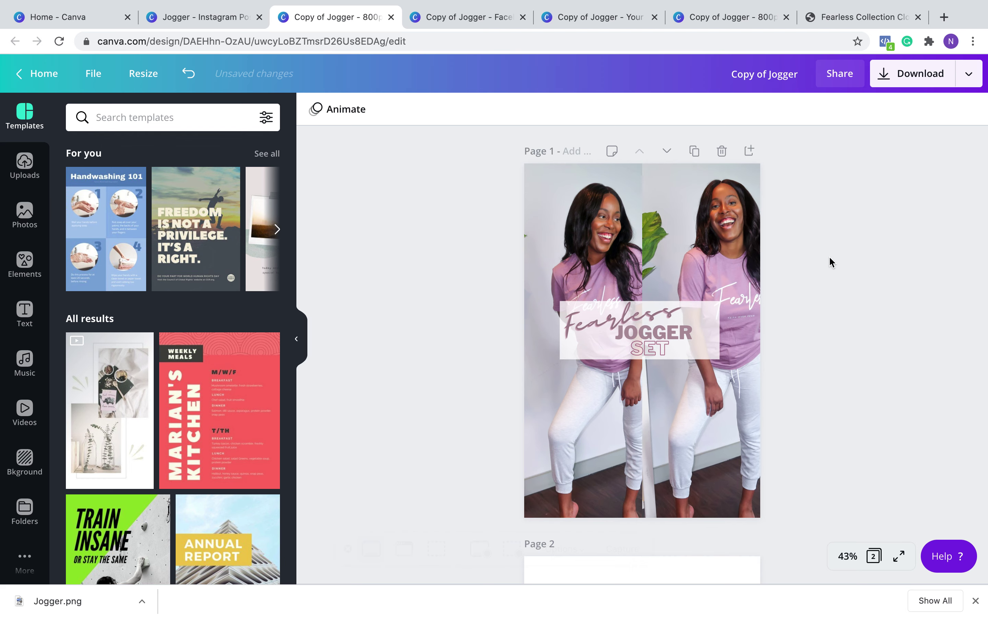
- Shift the image inside page 1's left photo frame leftward so the woman's face and body are centred
scroll(831, 261, "down", 2)
scroll(831, 262, "up", 2)
double_click(595, 253)
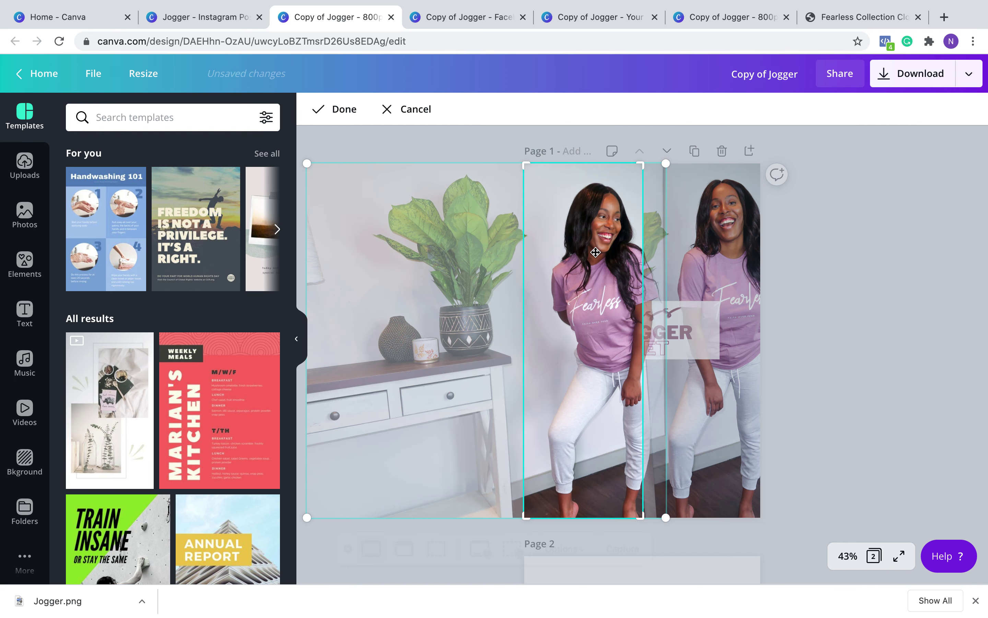
left_click_drag(595, 252, 562, 253)
key("Return")
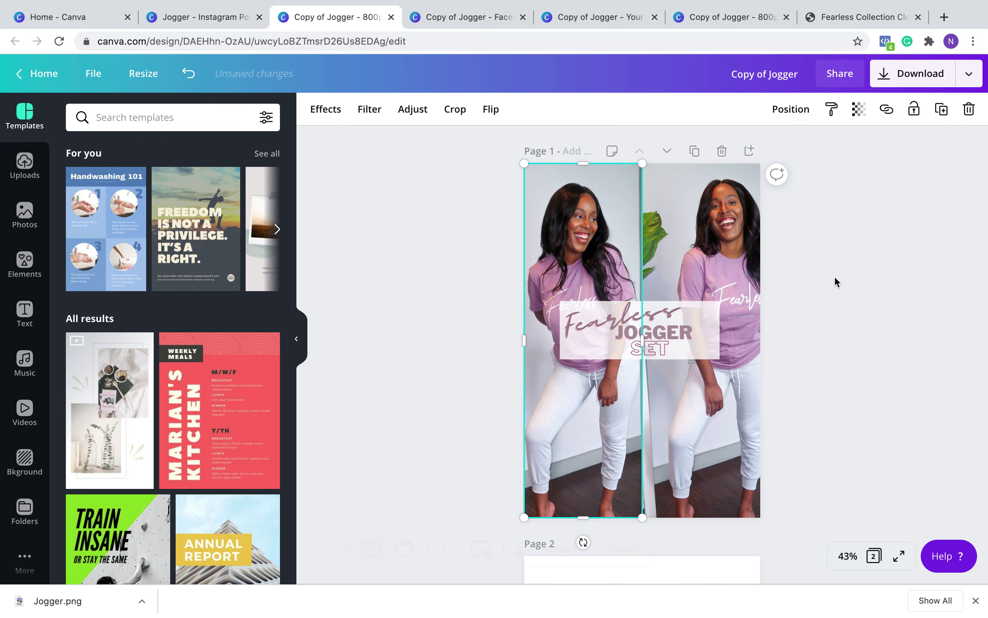
left_click(862, 280)
- Move page 1's title group down to waist level and shift the right photo's image leftward within its frame
left_click_drag(677, 341, 690, 375)
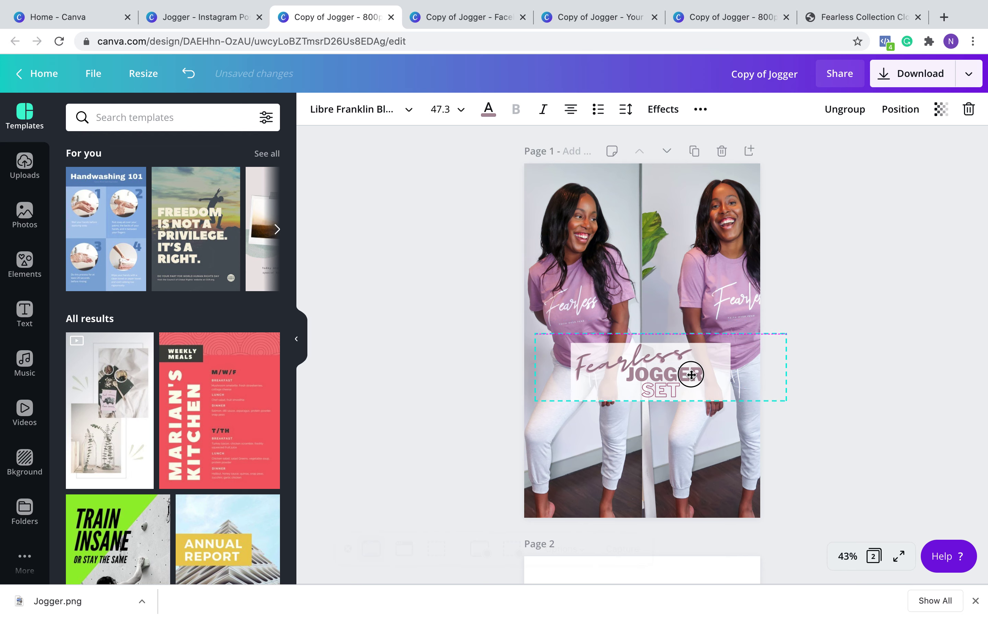
double_click(725, 240)
left_click_drag(711, 240, 694, 241)
key("Return")
left_click(851, 286)
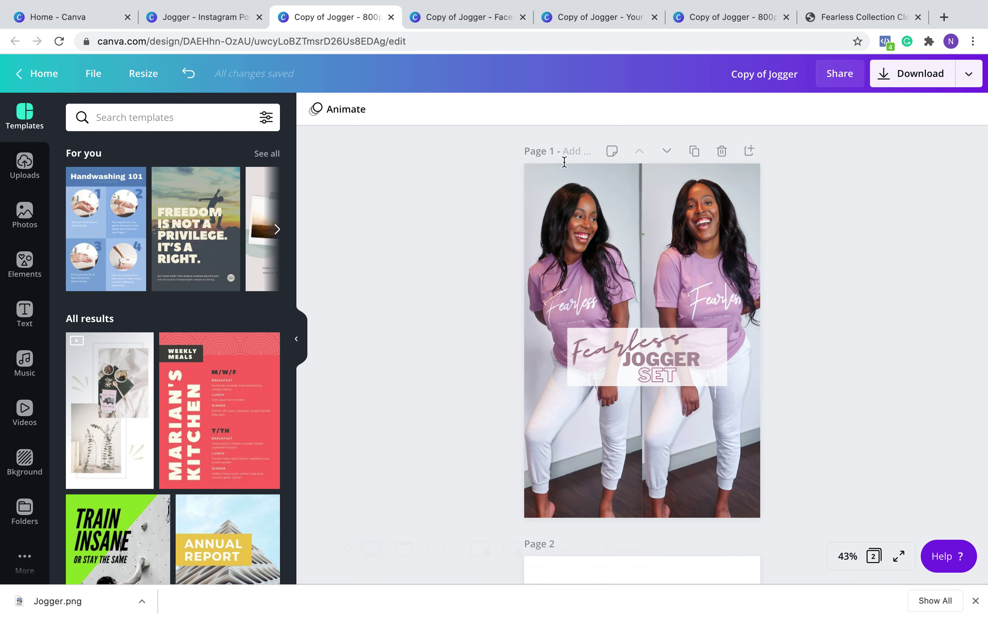
left_click(815, 356)
- Compare page 1's adjusted layout with page 2's photos and title
scroll(894, 322, "down", 3)
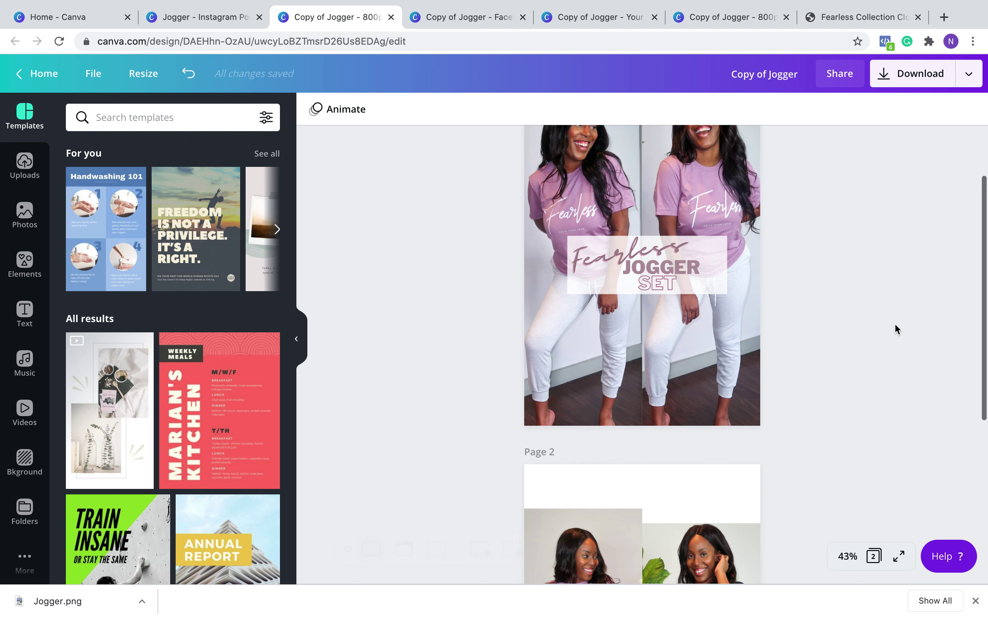
scroll(894, 323, "up", 3)
scroll(895, 326, "down", 2)
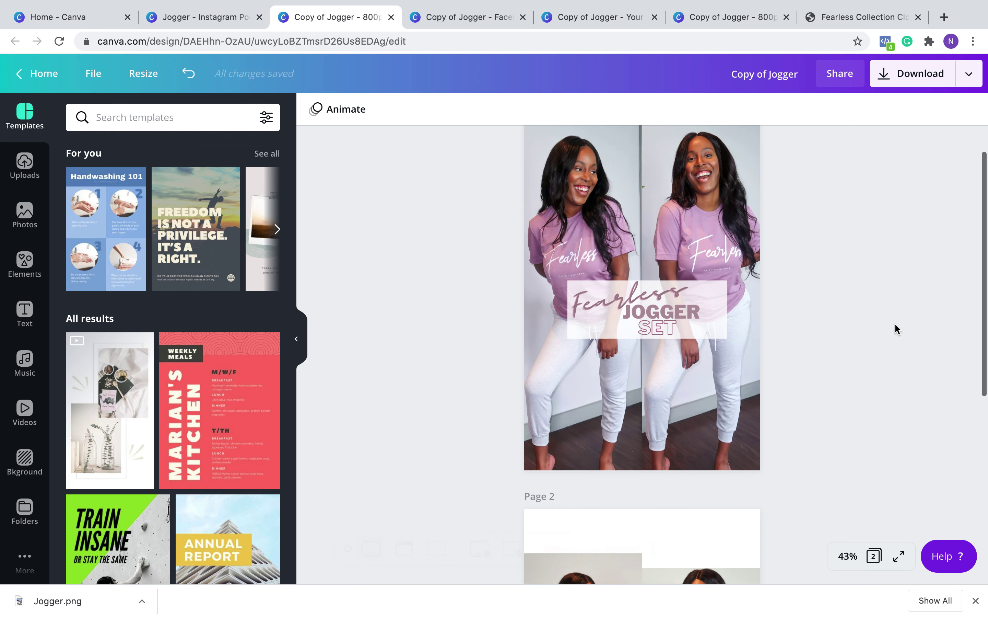
scroll(856, 369, "down", 5)
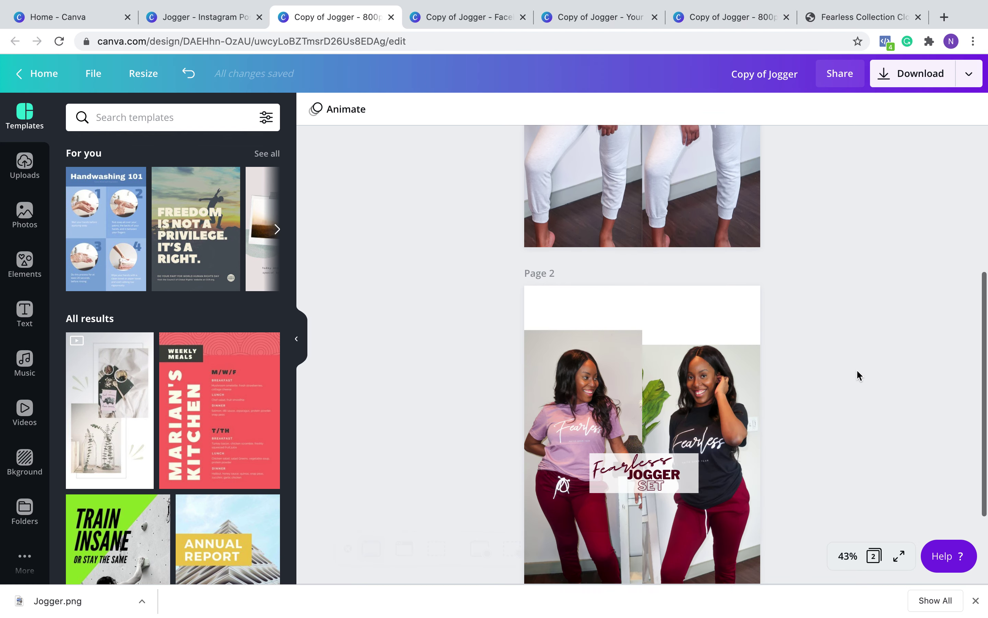
scroll(856, 369, "up", 5)
scroll(857, 371, "up", 1)
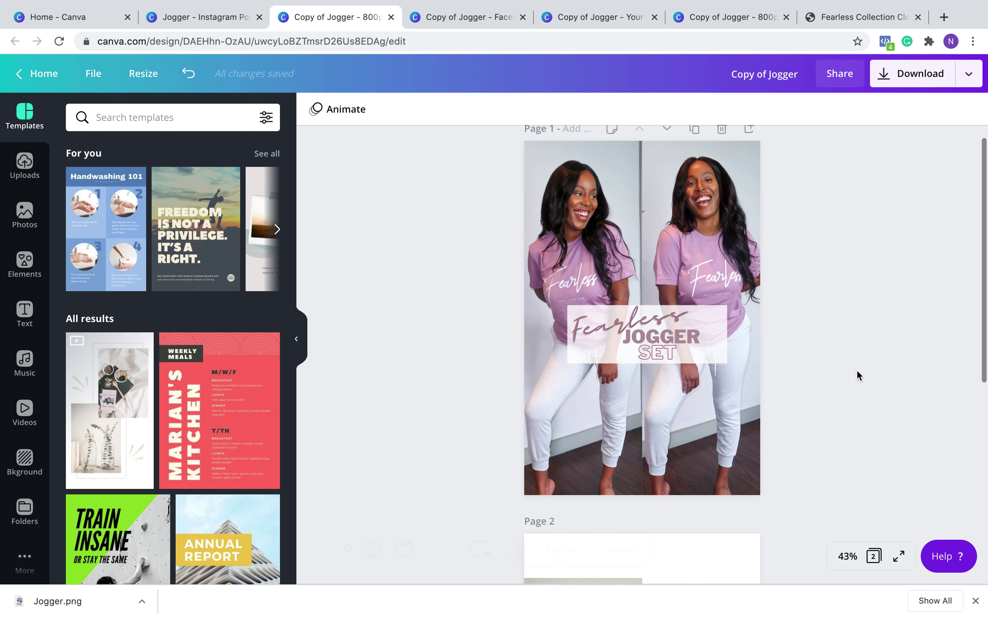
scroll(857, 372, "down", 5)
scroll(857, 370, "down", 5)
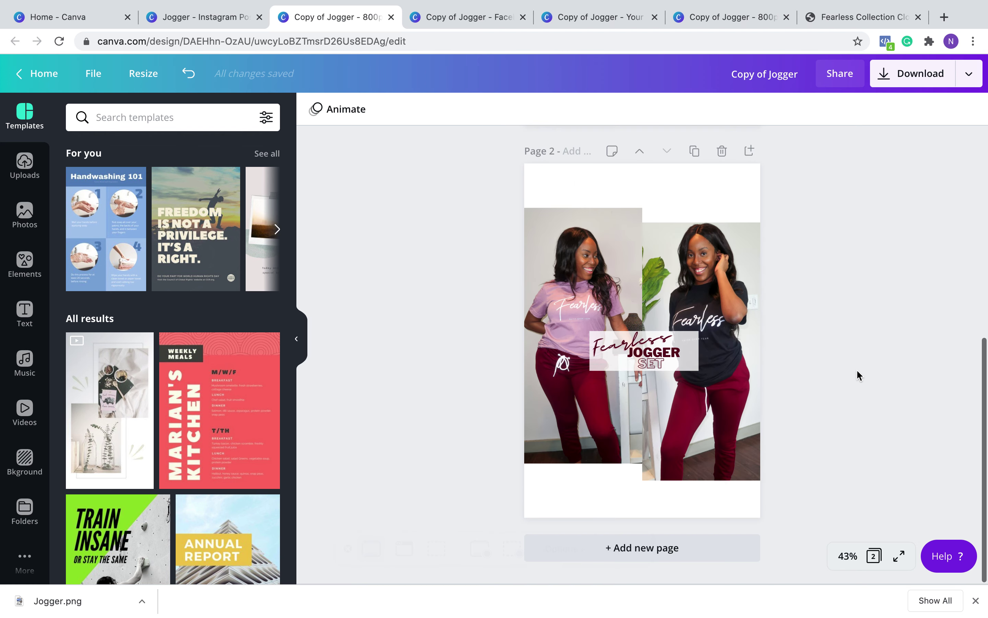
- Extend page 2's left photo to the top and bottom edges of the page
left_click(582, 289)
left_click_drag(583, 213, 582, 163)
left_click_drag(583, 466, 585, 517)
- Extend page 2's right photo past the page bottom to about 1,225 px high and try to reposition its image
left_click(715, 265)
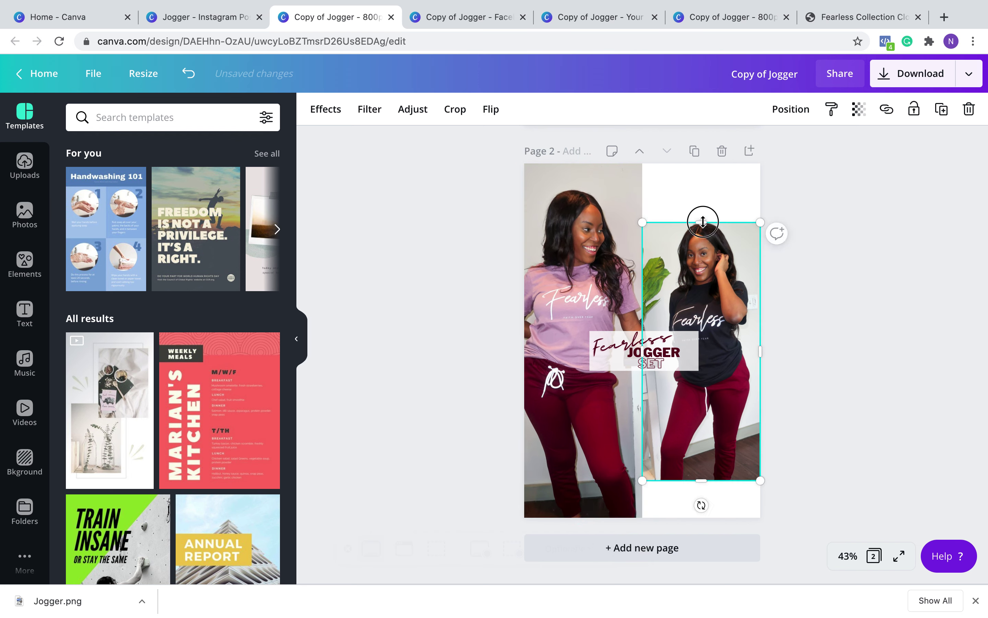
left_click_drag(703, 221, 702, 164)
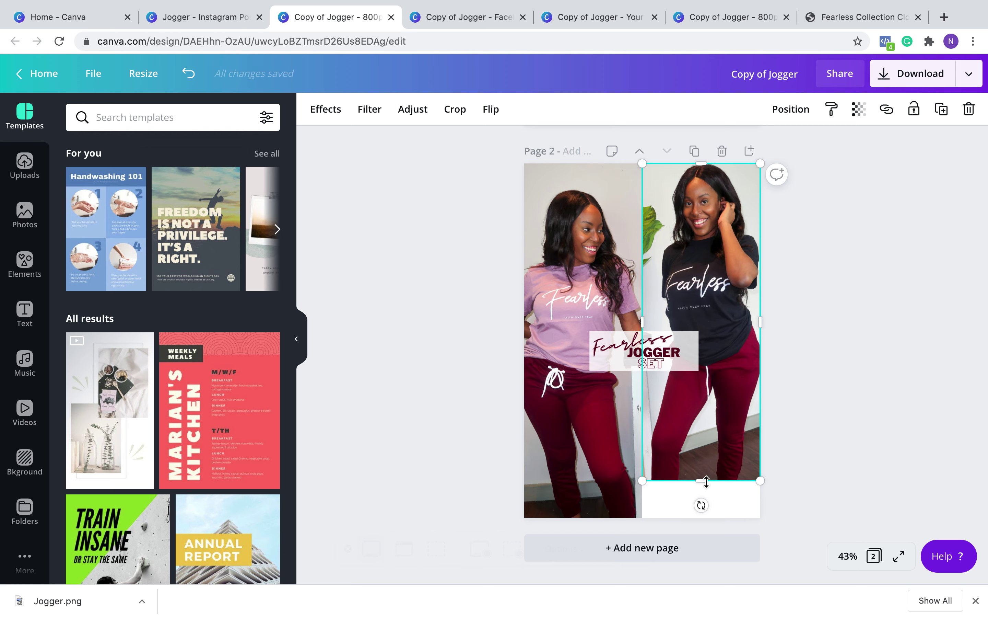
left_click_drag(706, 482, 710, 525)
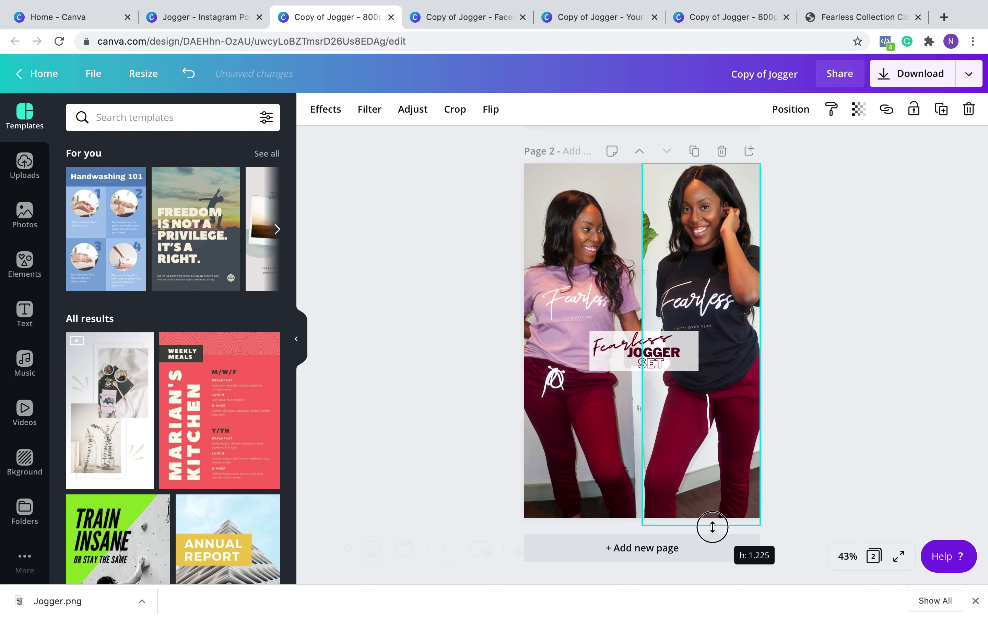
double_click(728, 311)
left_click_drag(728, 311, 734, 269)
left_click(900, 221)
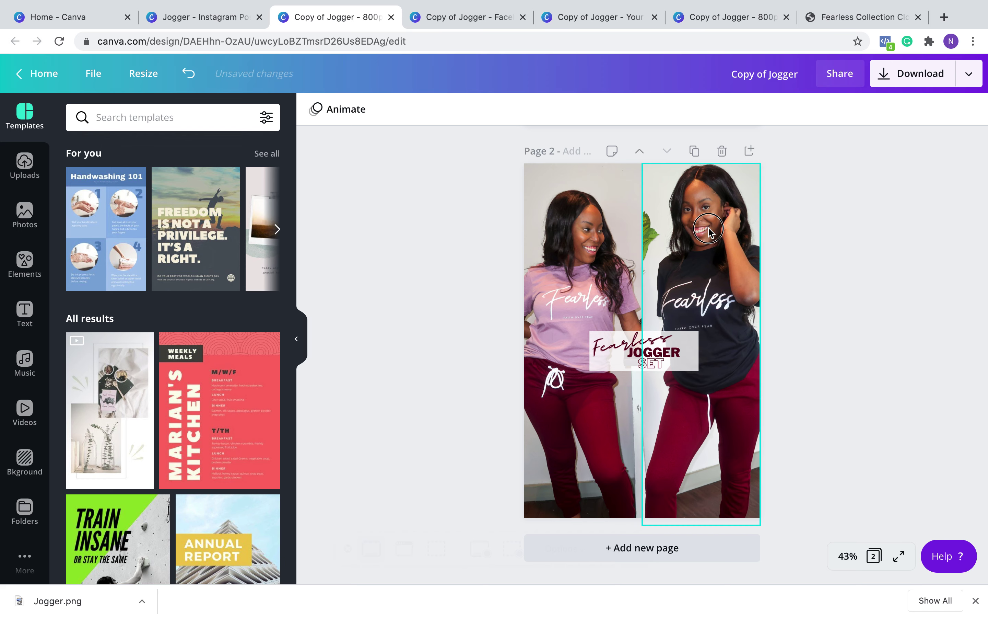
- Shrink and reposition page 2's right photo, then stretch it to the page top and the left photo's edge
left_click_drag(709, 231, 711, 245)
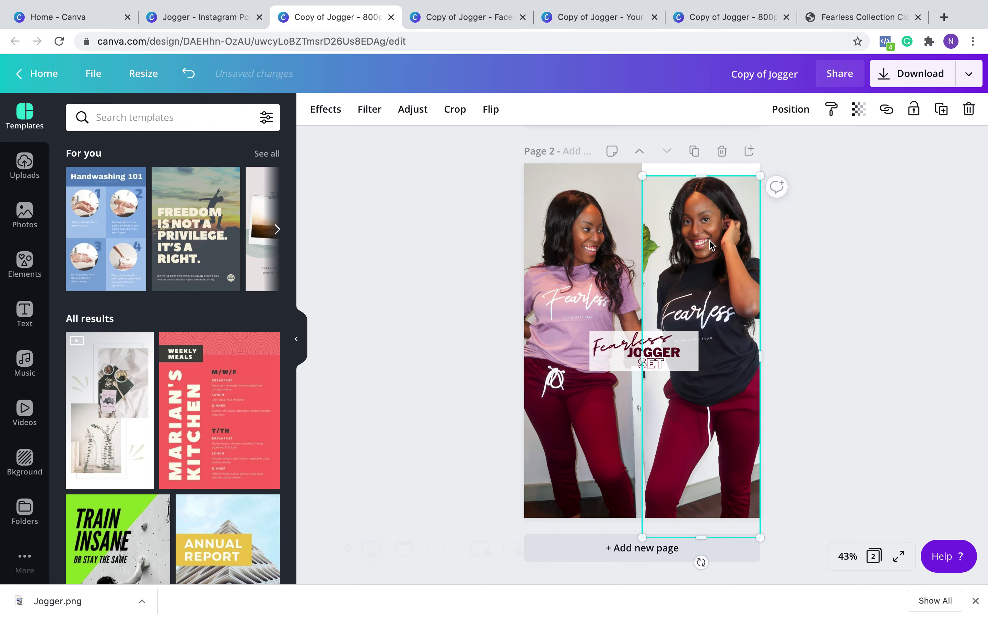
left_click_drag(707, 177, 746, 210)
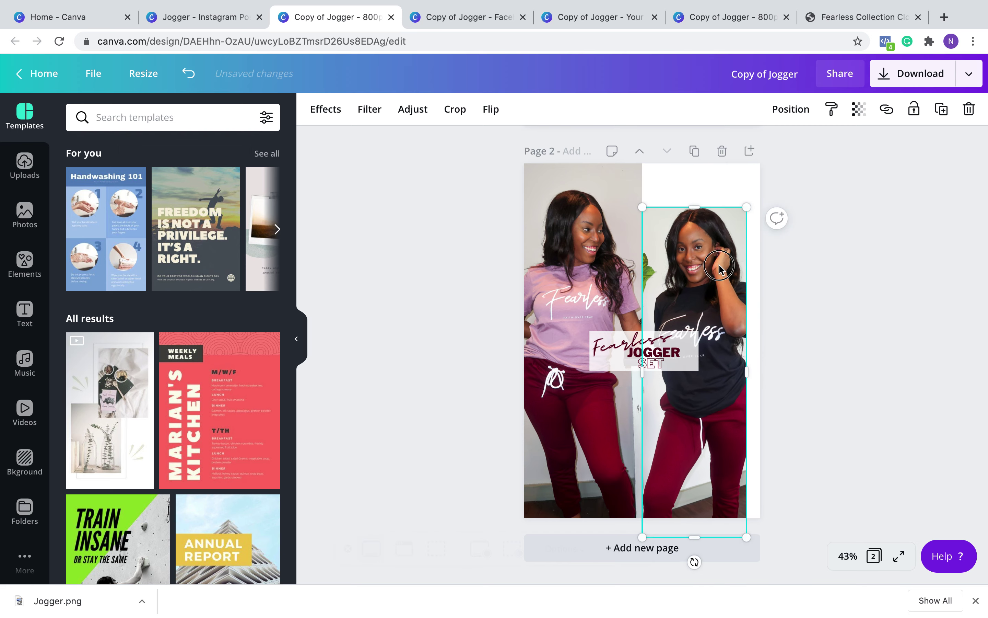
mouse_move(719, 268)
left_mouse_down()
mouse_move(726, 235)
mouse_move(726, 260)
left_mouse_up()
left_click_drag(702, 201, 703, 163)
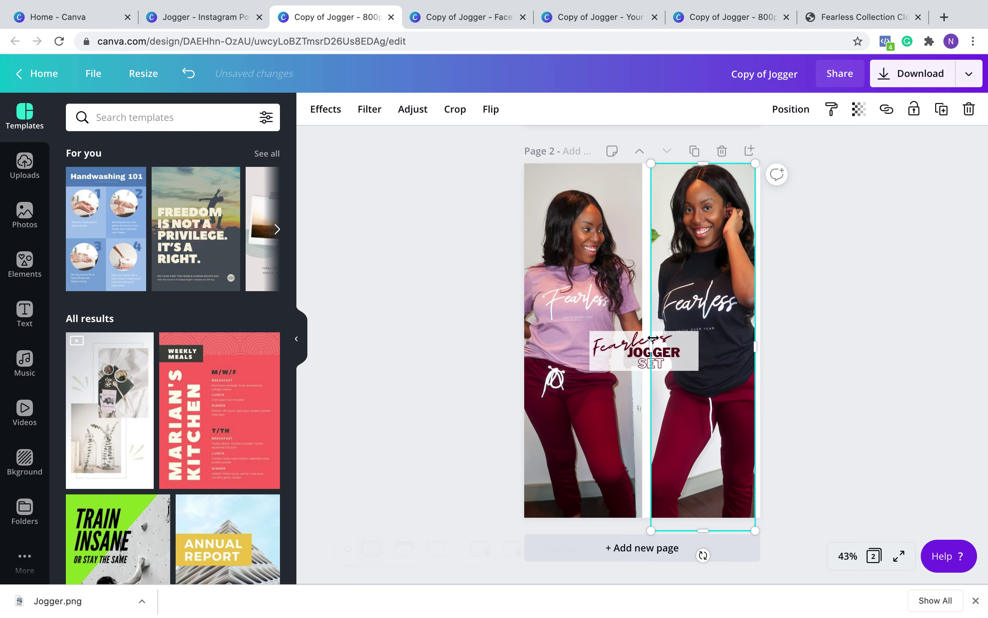
left_click_drag(650, 330, 644, 331)
- Stretch page 2's left photo slightly past the page top and enlarge the title group to a 53.6 font size for JOGGER
left_click(588, 280)
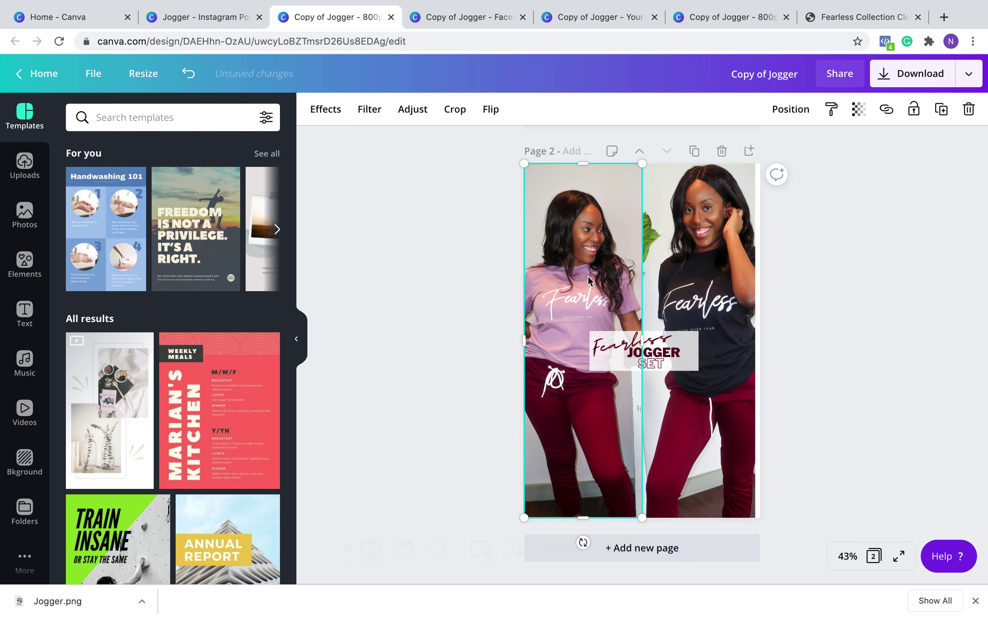
left_click_drag(586, 163, 584, 146)
left_click(690, 380)
left_click(662, 361)
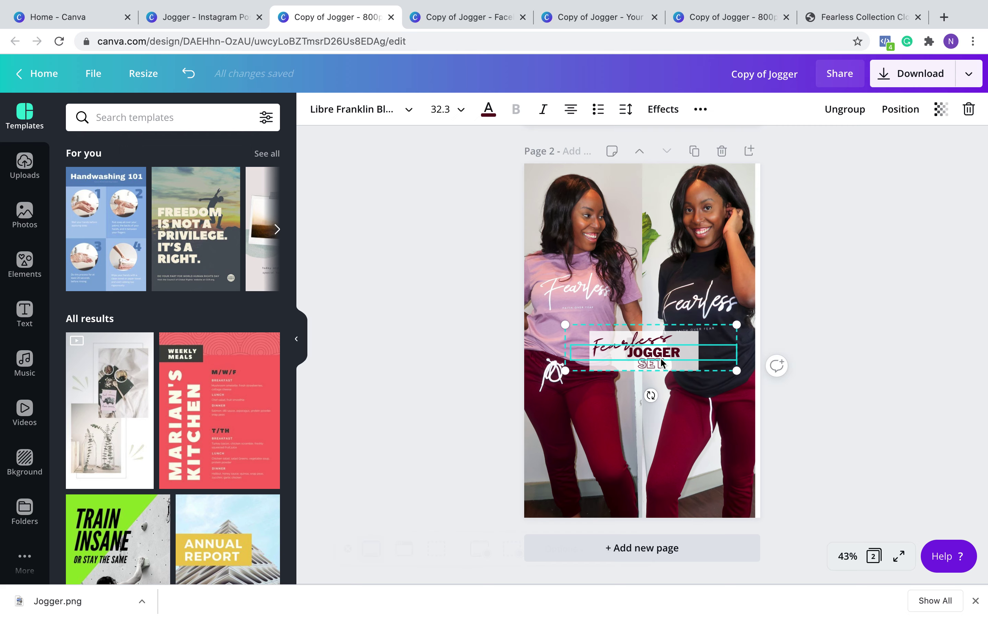
left_click_drag(737, 372, 664, 367)
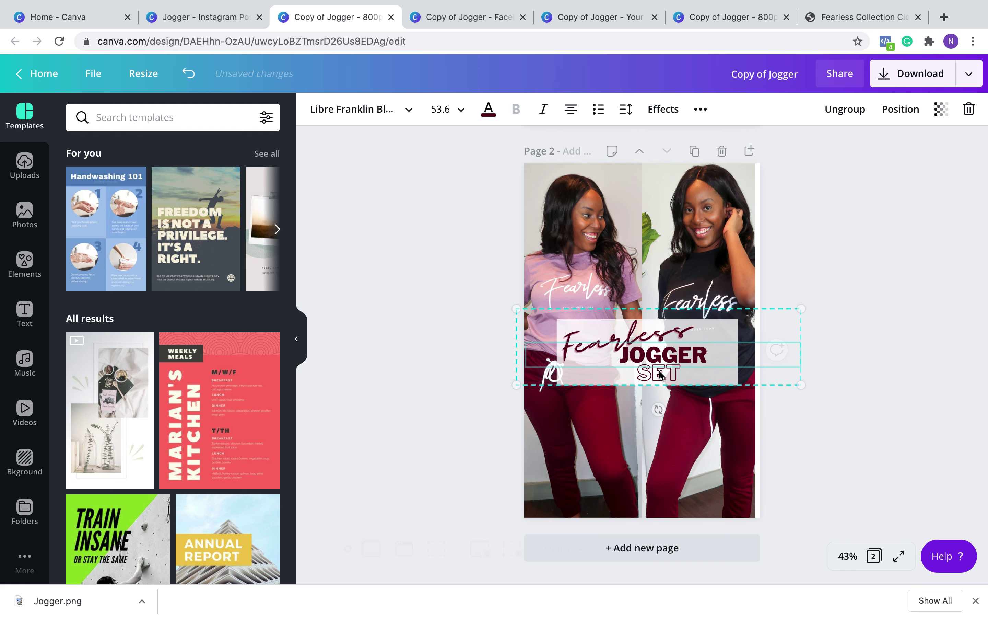
left_click(909, 432)
- Widen page 2's right photo to close the white gap along the page's right edge
left_click(734, 258)
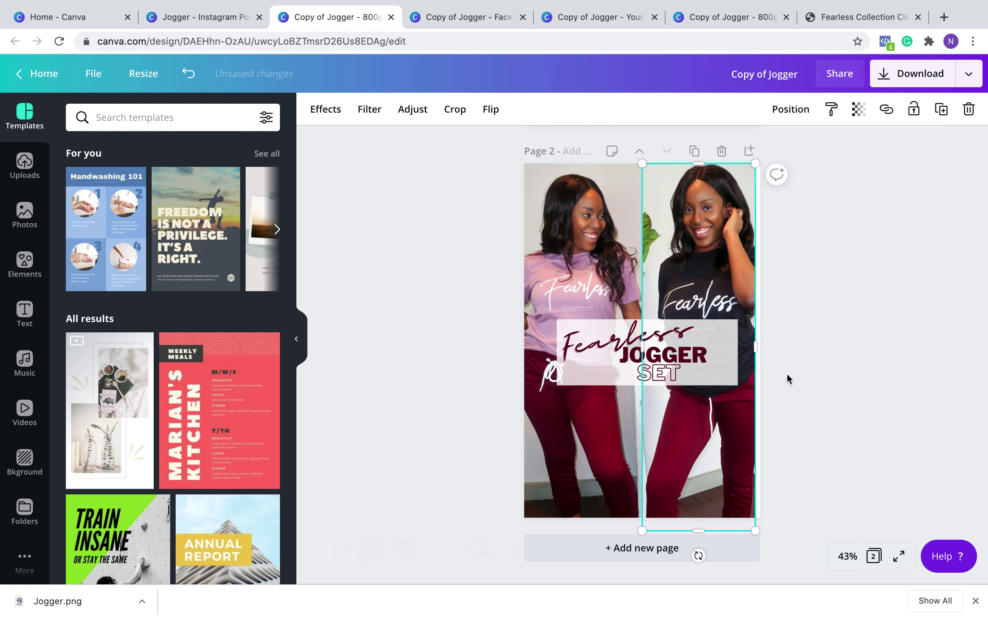
left_click_drag(756, 350, 761, 349)
left_click(857, 322)
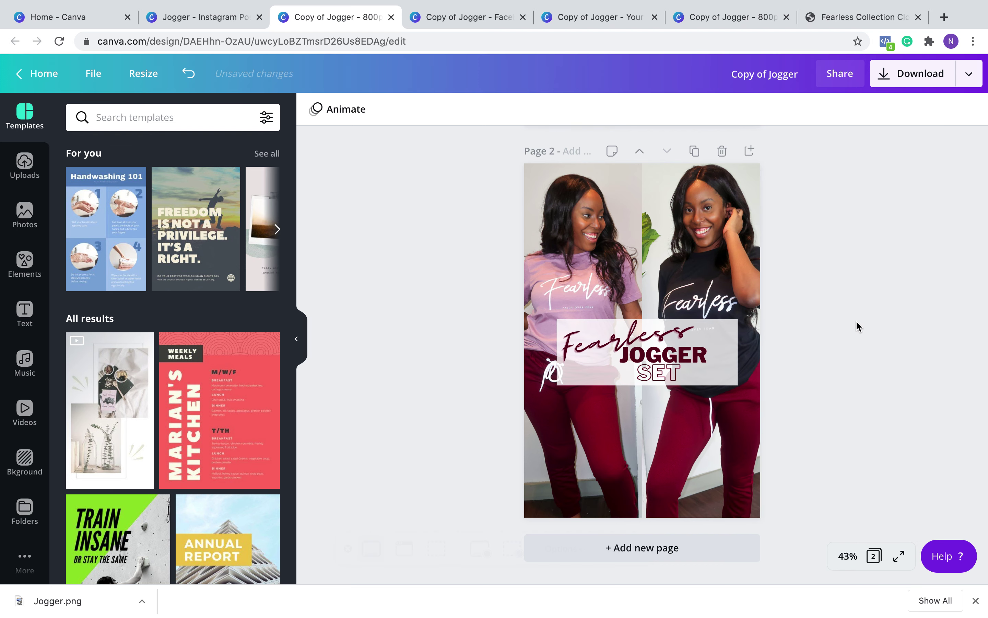
- Review the adjusted layouts of both pages in the 800 x 1200 px copy
scroll(800, 253, "up", 10)
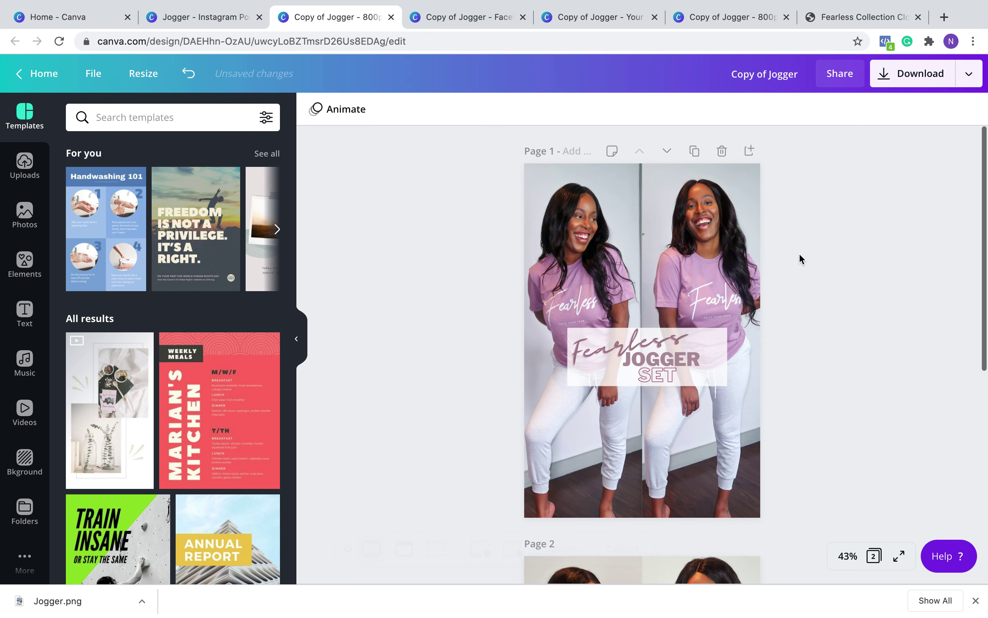
scroll(801, 258, "down", 2)
scroll(800, 258, "up", 3)
scroll(799, 253, "down", 5)
scroll(800, 252, "up", 5)
- Check the Facebook Post and Your Story copies and close the duplicate 800 x 1200 px copy
left_click(435, 17)
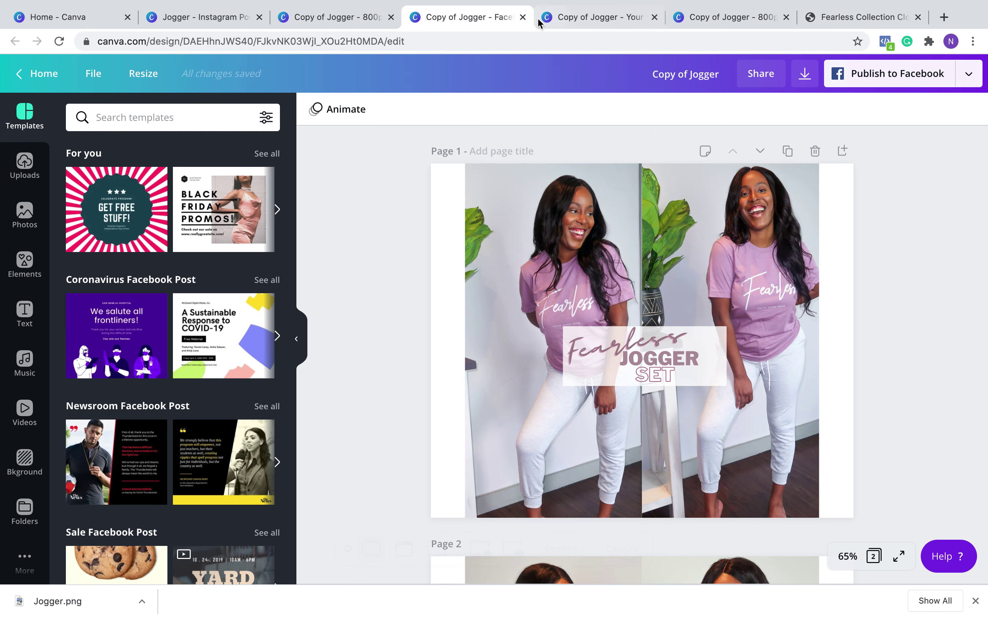
left_click(610, 24)
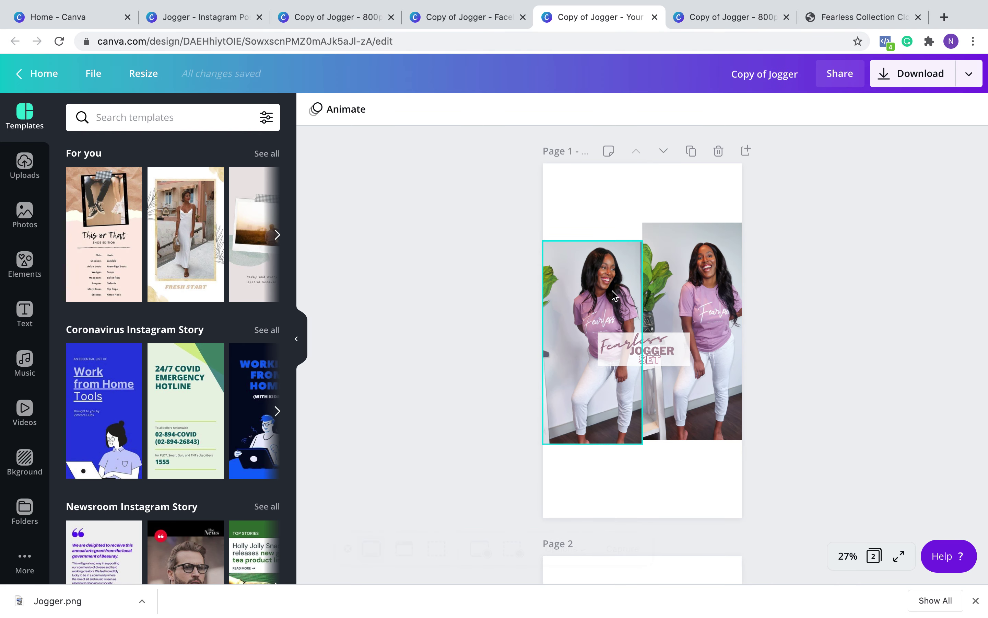
left_click(719, 24)
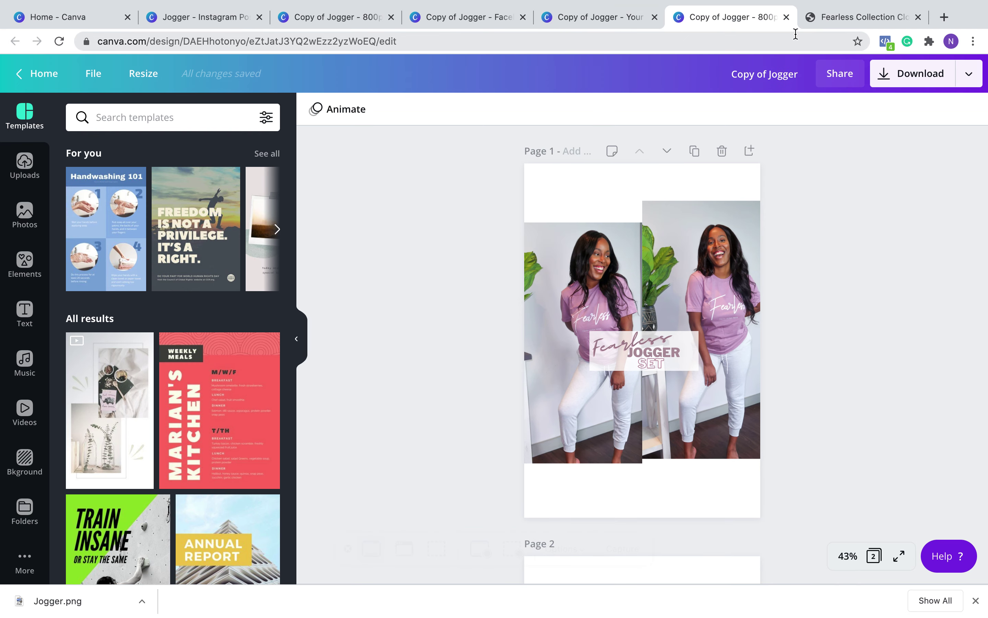
left_click(786, 17)
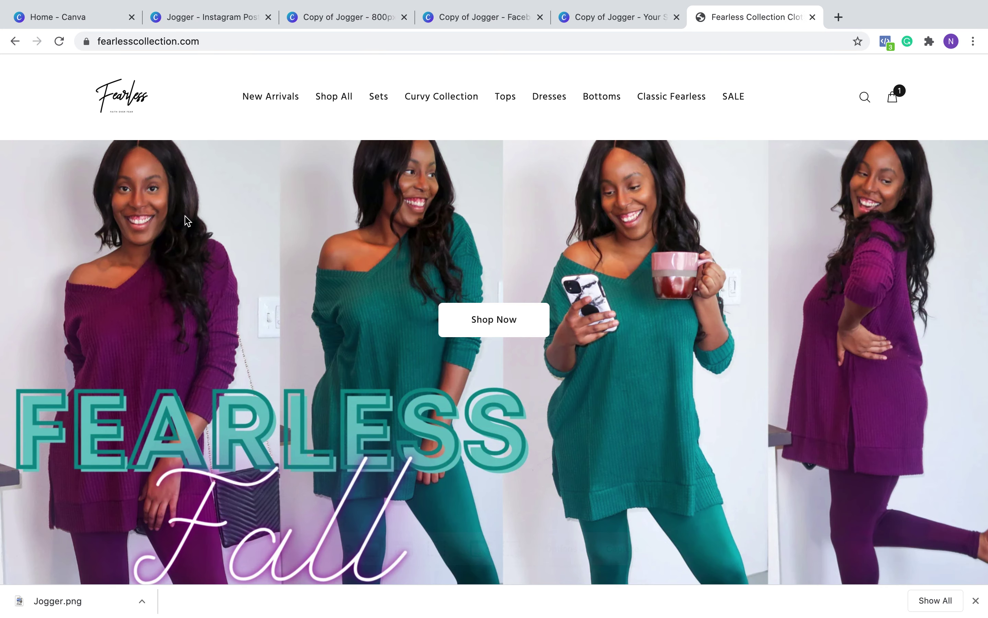
- View the banner on the Fearless Collection website's homepage and return to the original Jogger Instagram Post
scroll(653, 213, "down", 3)
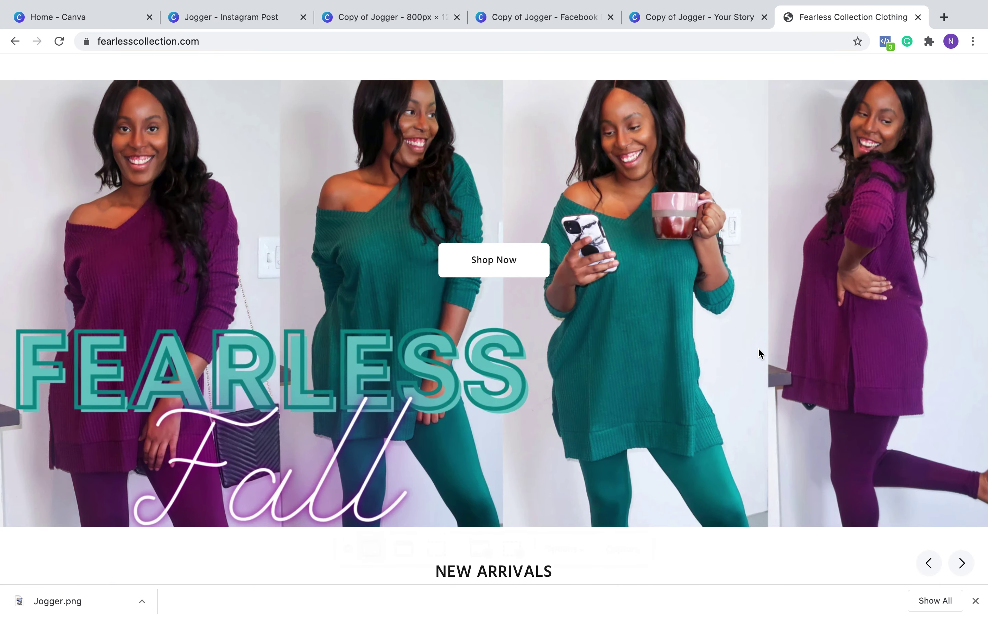
scroll(827, 216, "up", 1)
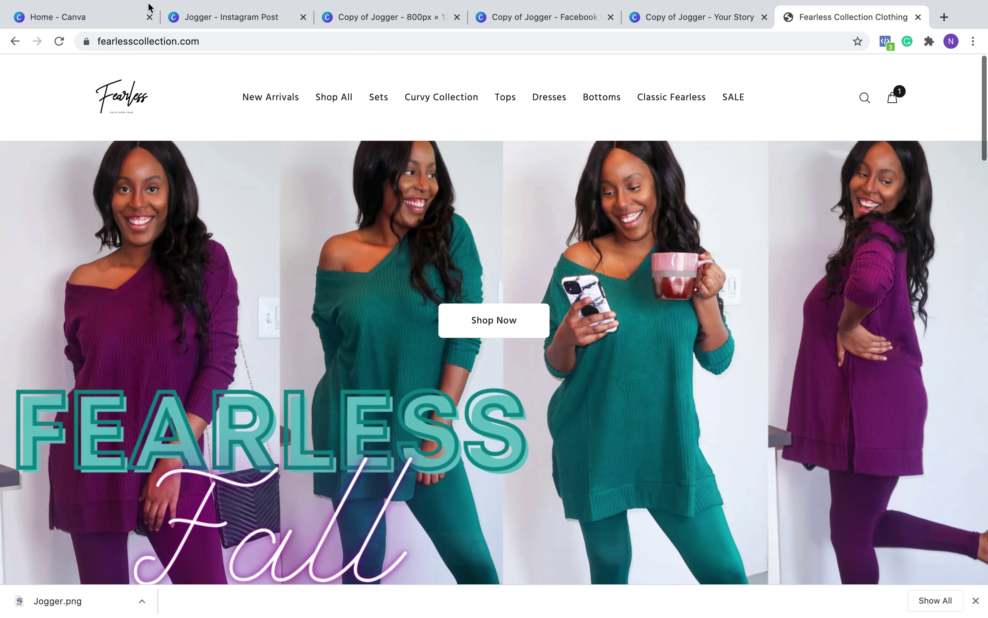
left_click(205, 24)
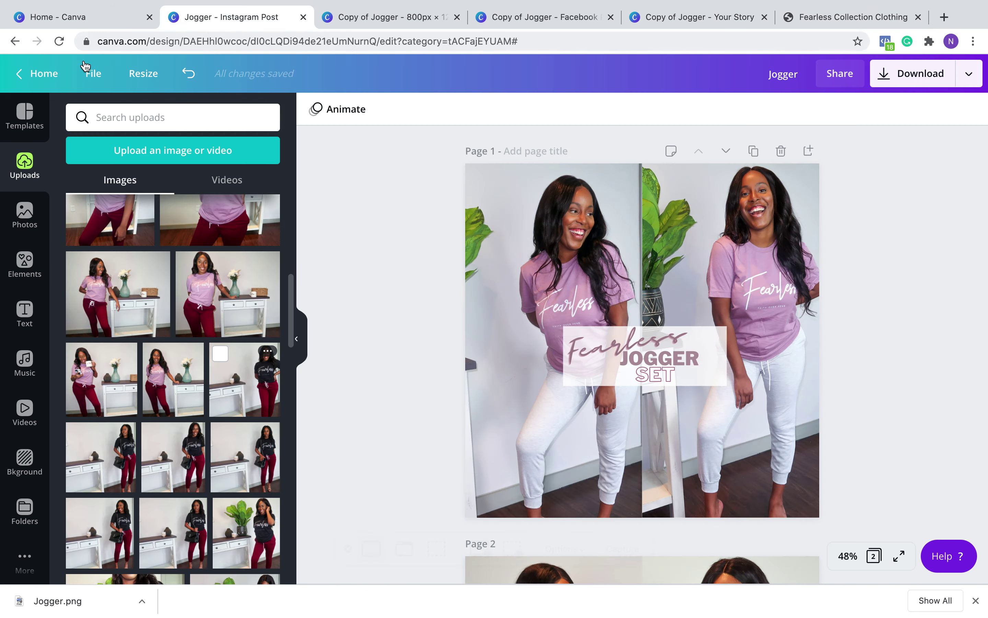
- Leave the Jogger post and open the WEBSITE GRAPHICS - FEARLESS design from the list of all designs
left_click(16, 120)
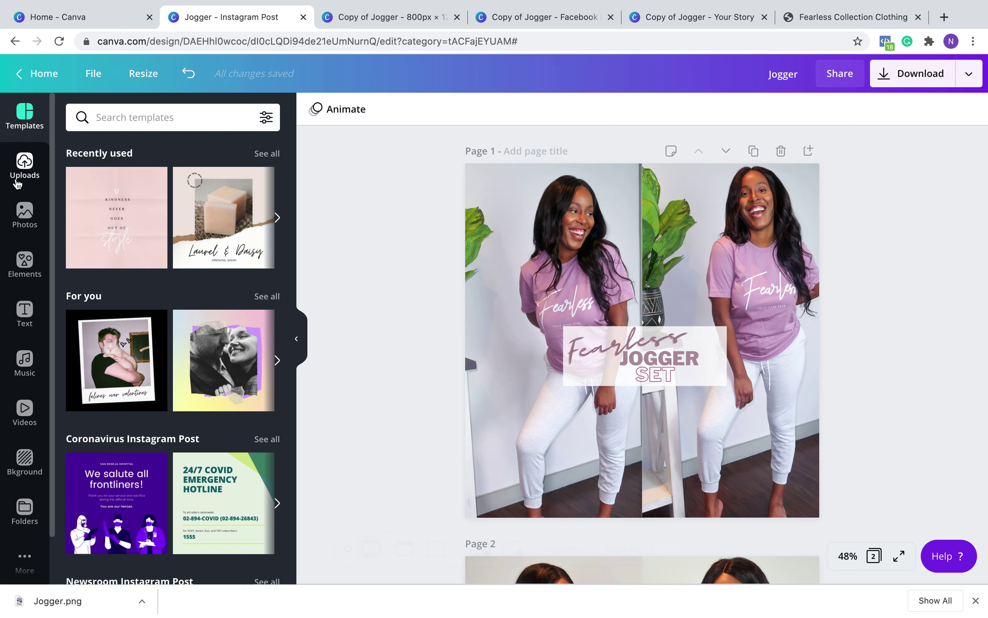
left_click(24, 73)
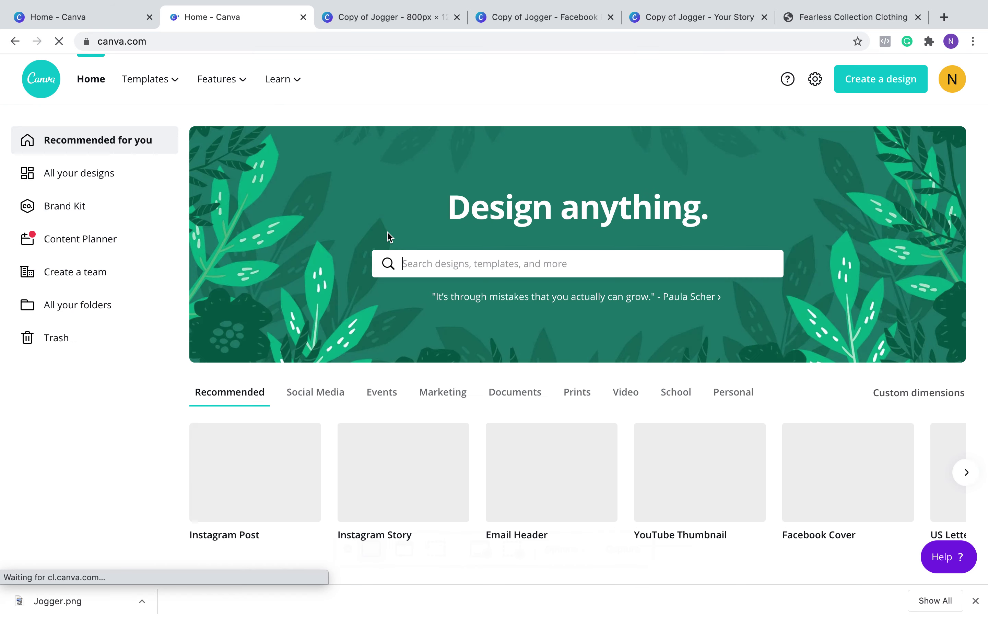
left_click(67, 170)
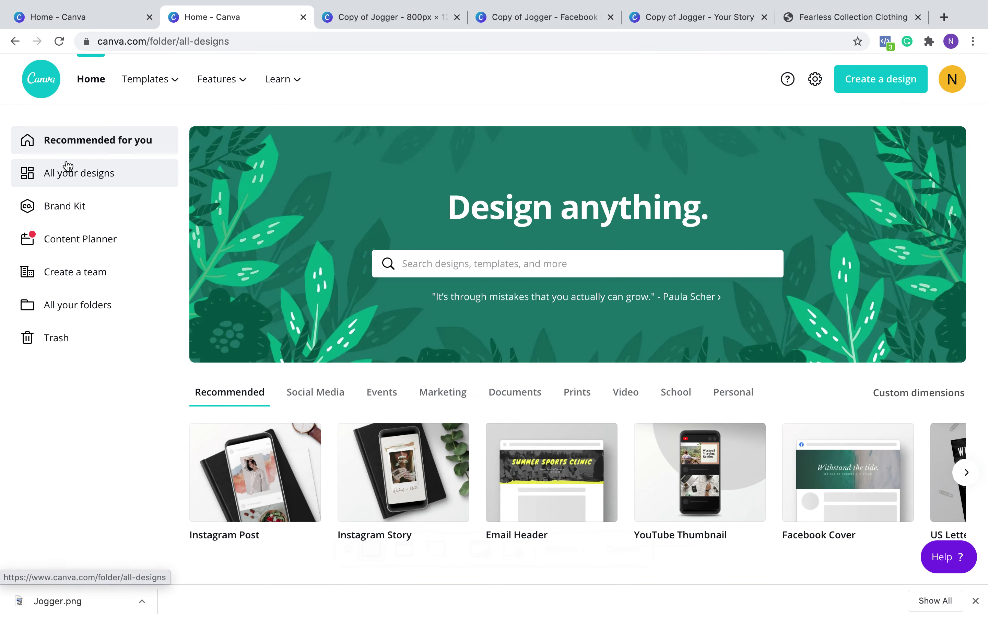
scroll(531, 311, "down", 3)
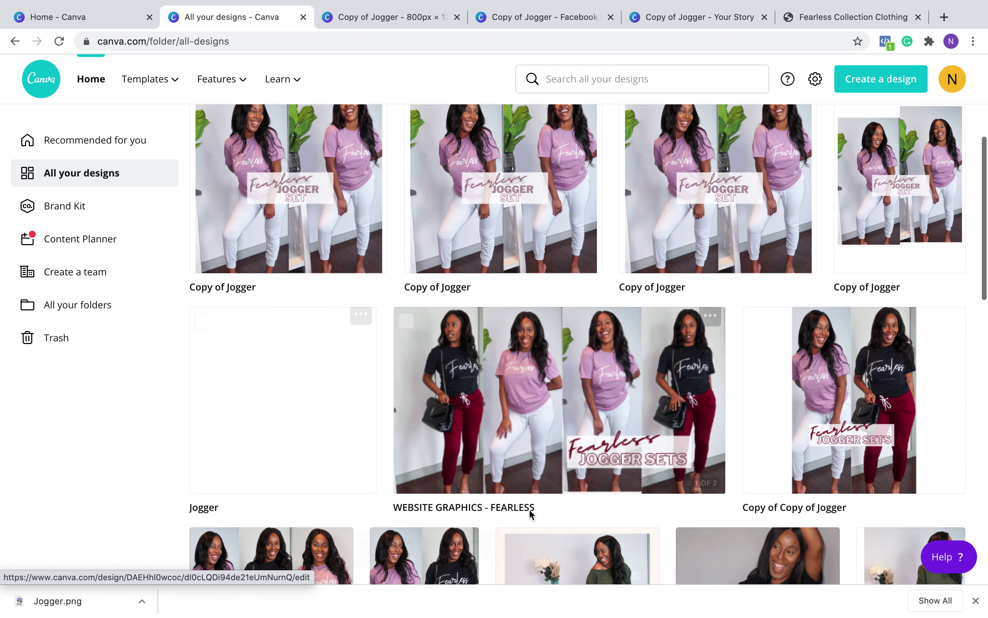
left_click(596, 360)
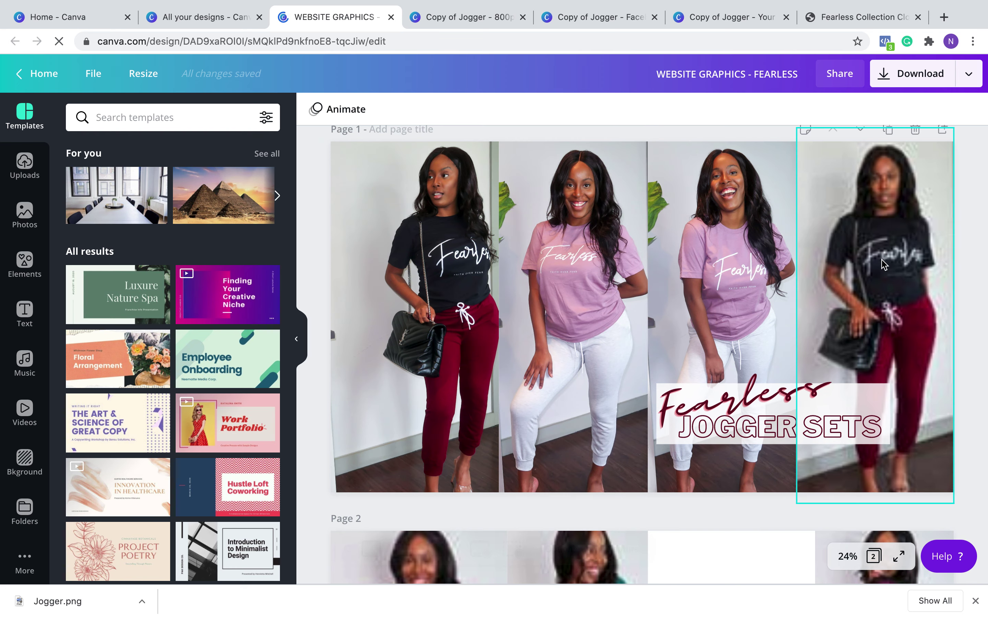
- Review both banner pages of the website graphics design and check the design's pixel dimensions
scroll(782, 245, "down", 8)
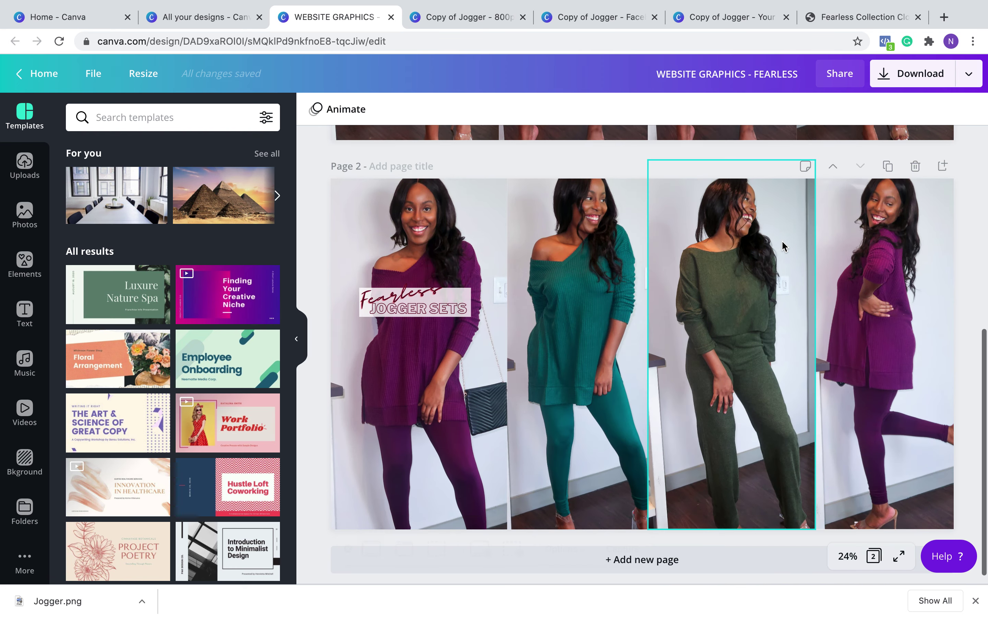
scroll(782, 245, "up", 2)
scroll(783, 245, "up", 5)
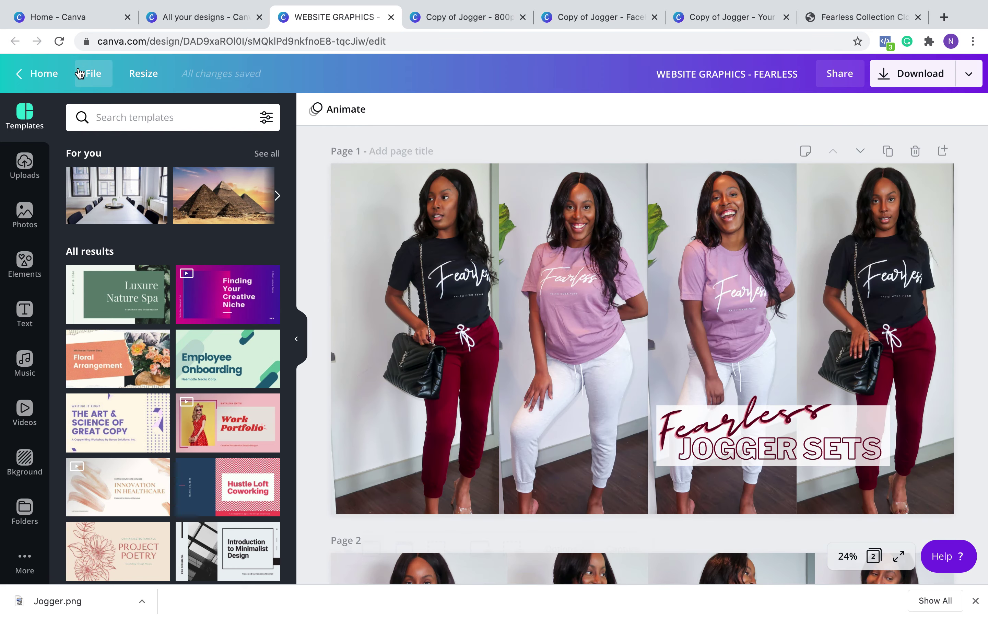
left_click(93, 73)
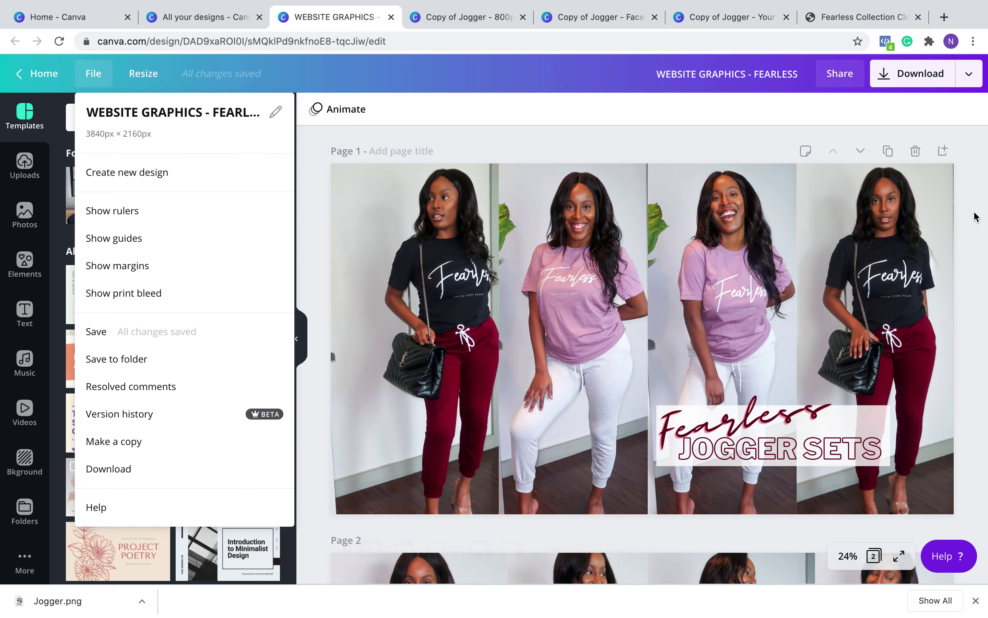
scroll(975, 216, "down", 10)
scroll(975, 216, "up", 10)
- Delete the "Fearless JOGGER SETS" text and its white background box from the first photo on page 2
scroll(975, 216, "down", 10)
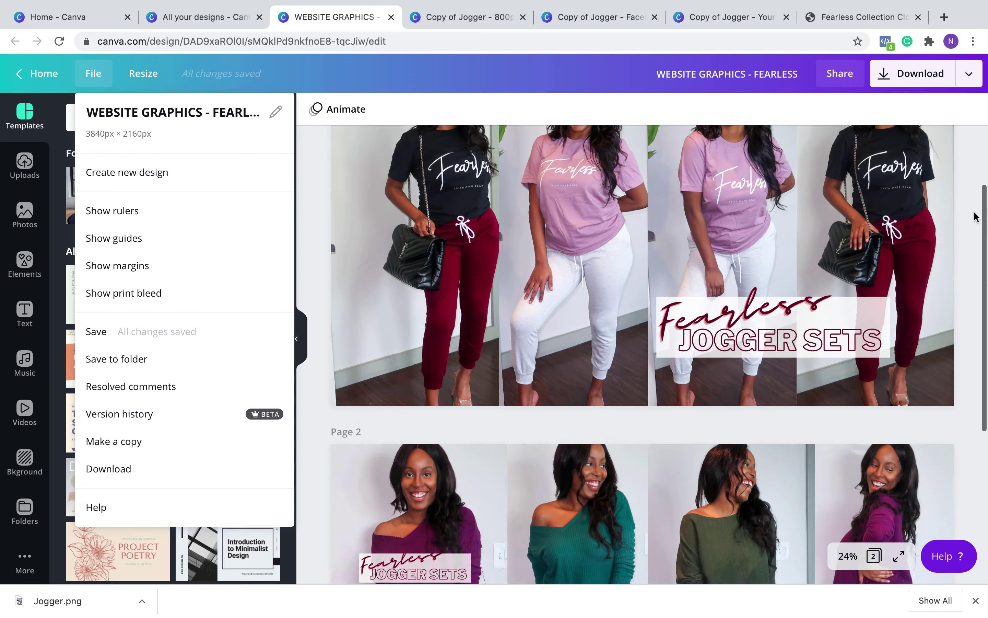
left_click(380, 305)
key("Delete")
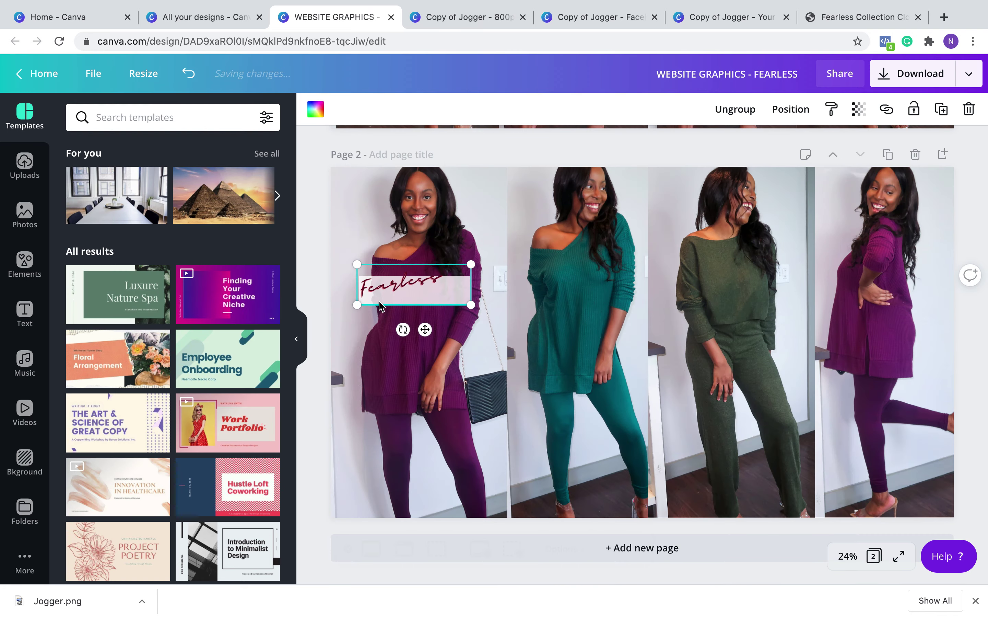
left_click(382, 294)
left_click(398, 283)
key("BackSpace")
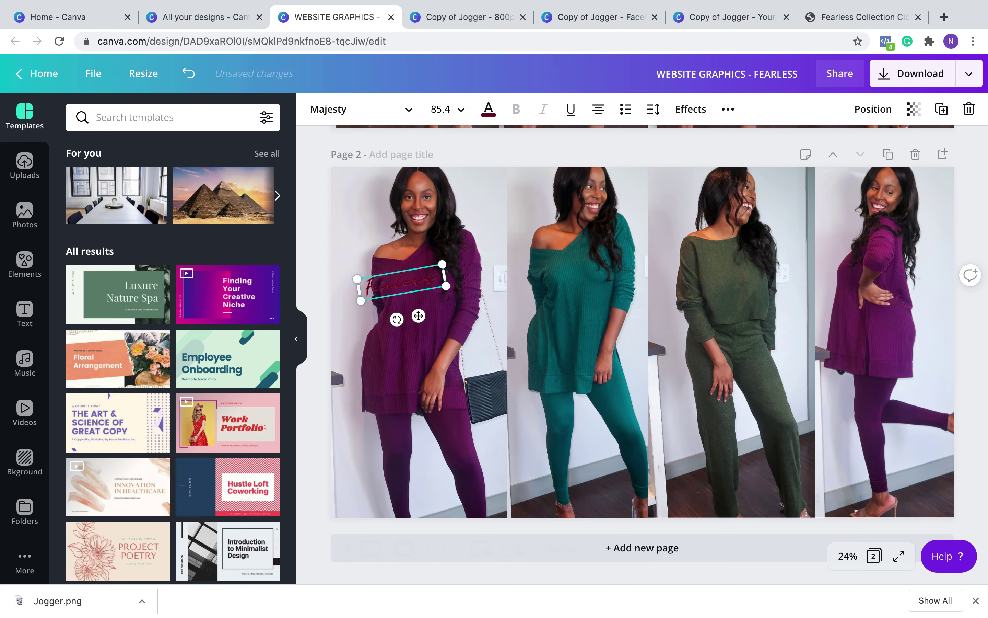
left_click(439, 230)
left_click(425, 281)
key("Delete")
- Duplicate page 1, the four-photo jogger sets banner, in the website graphics design
scroll(425, 281, "up", 6)
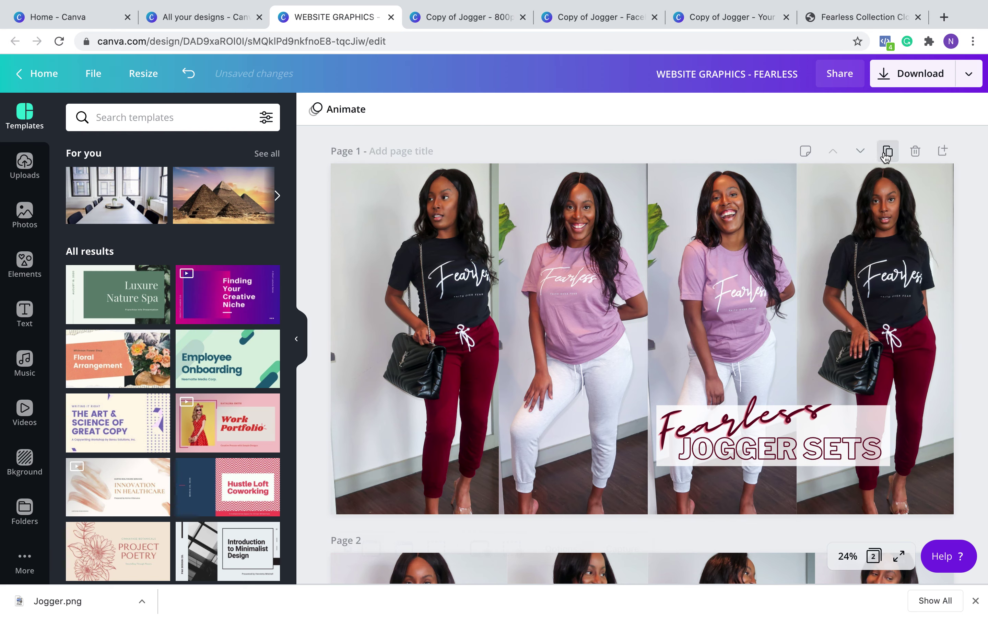
left_click(887, 150)
scroll(721, 204, "up", 5)
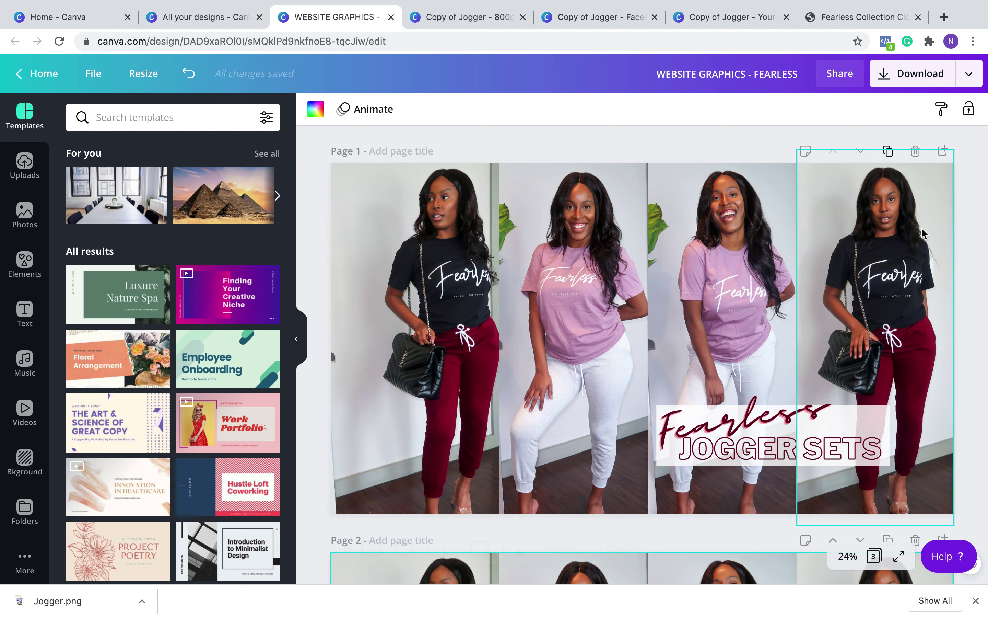
- View the 800px copy of the Jogger design and return to the WEBSITE GRAPHICS - FEARLESS design
left_click(457, 17)
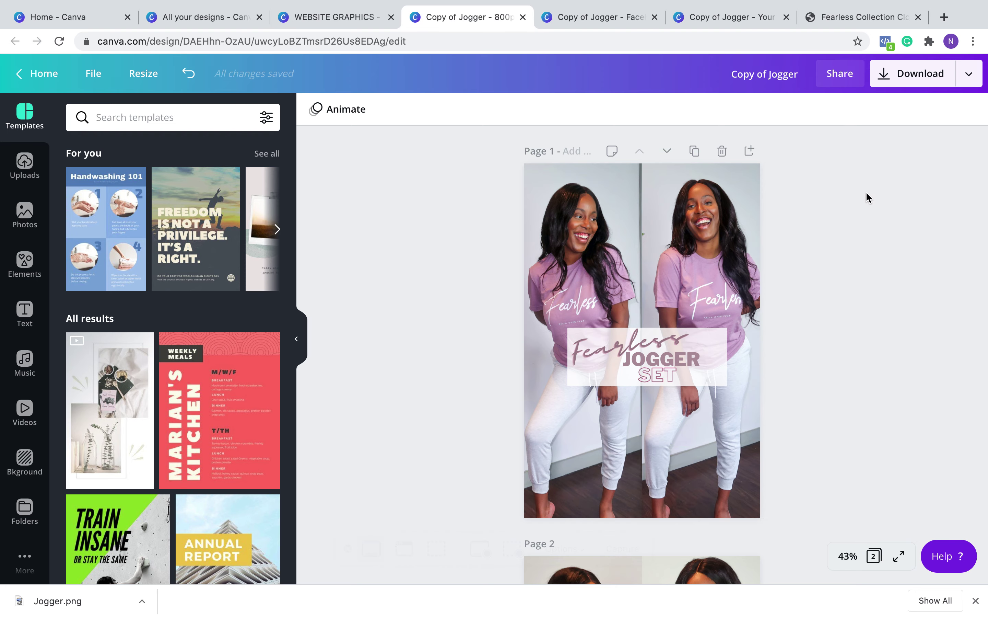
left_click(310, 22)
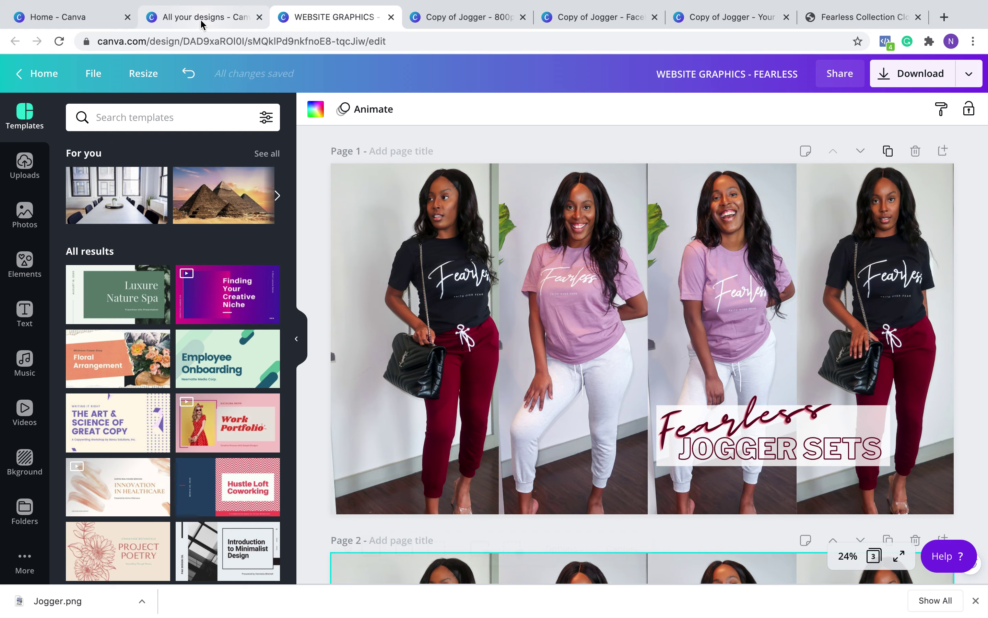
left_click(201, 19)
left_click(302, 20)
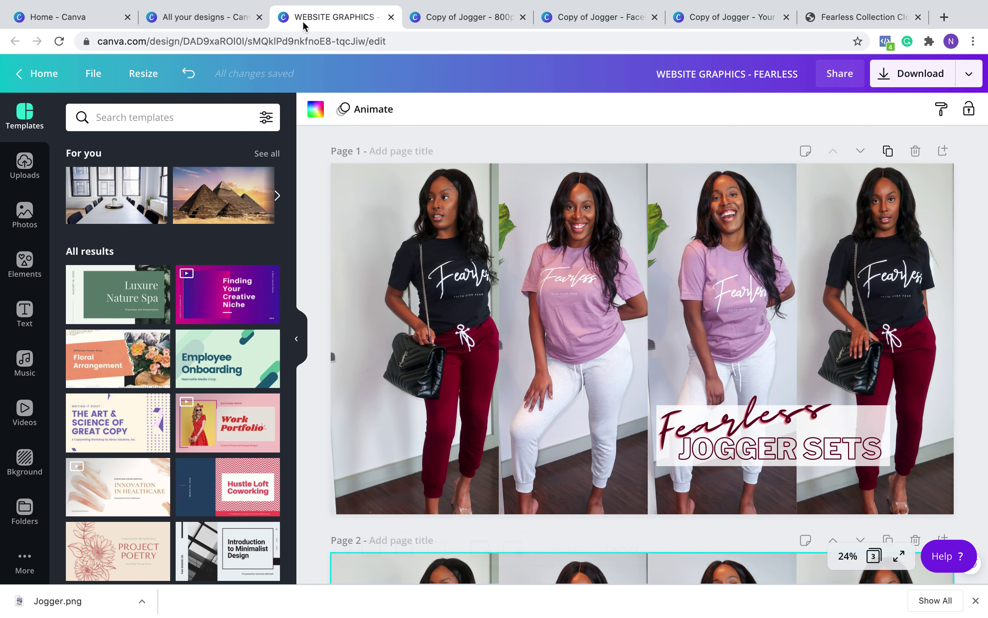